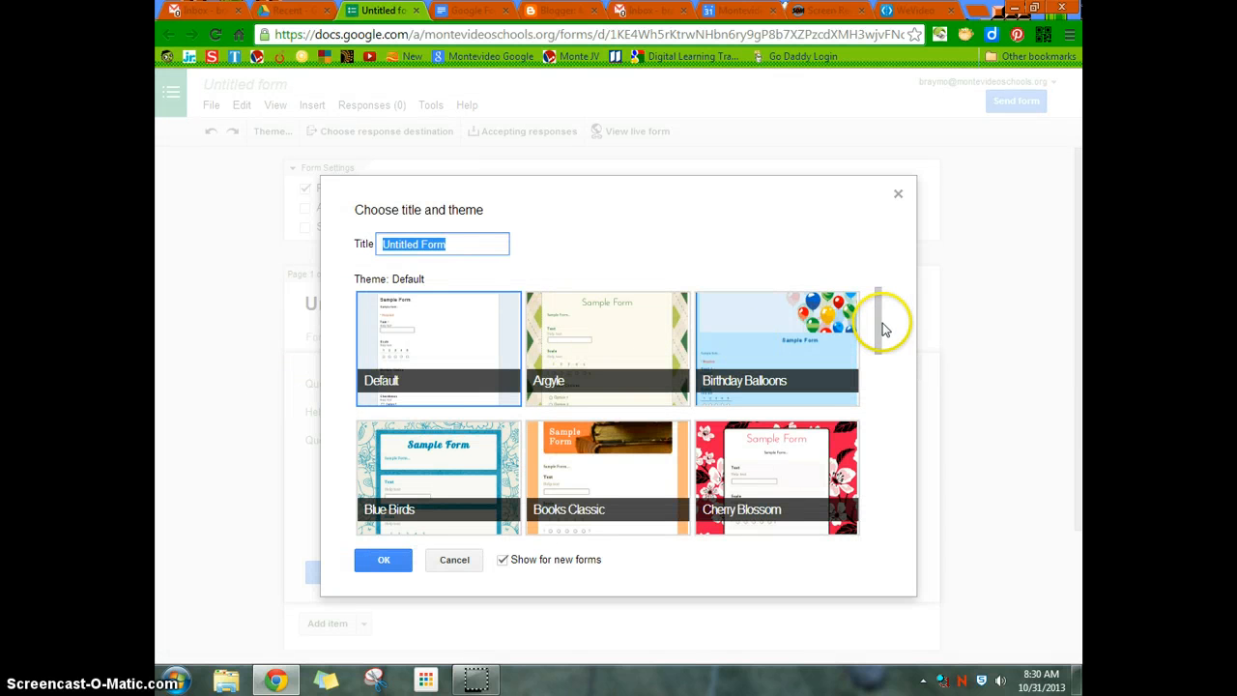
Title the new form "Trial Form" and create it with the Default theme
drag(879, 323, 862, 430)
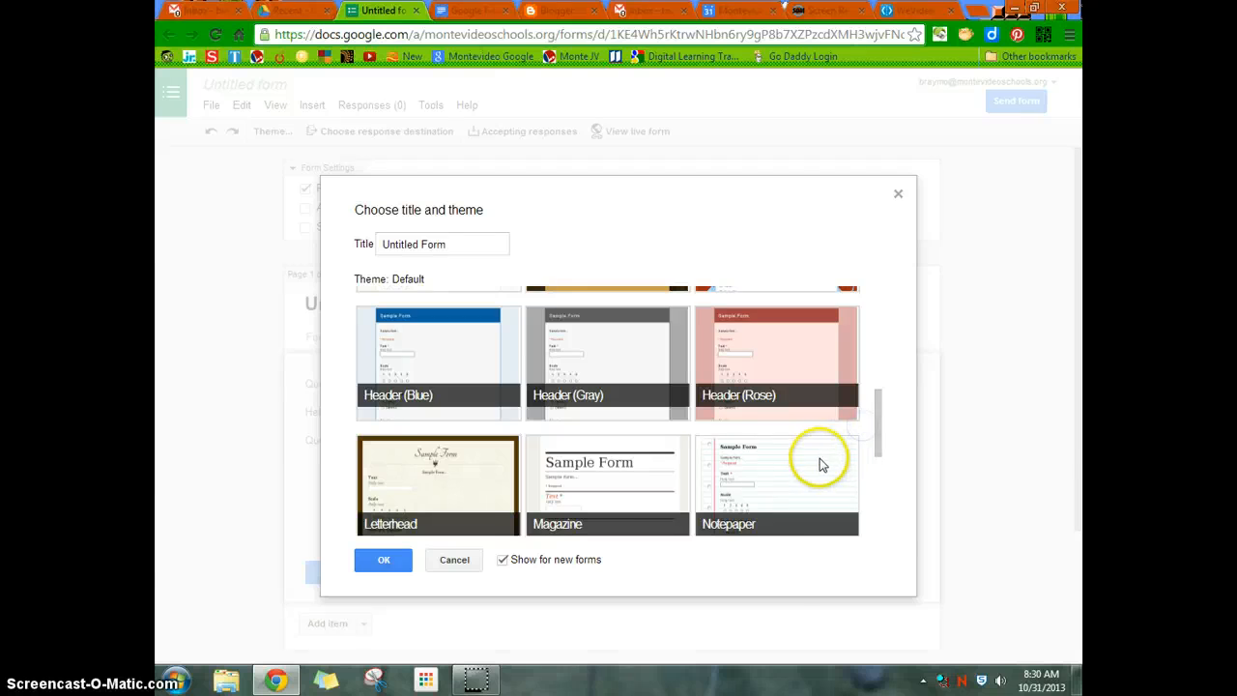
scroll(657, 473, down, 1)
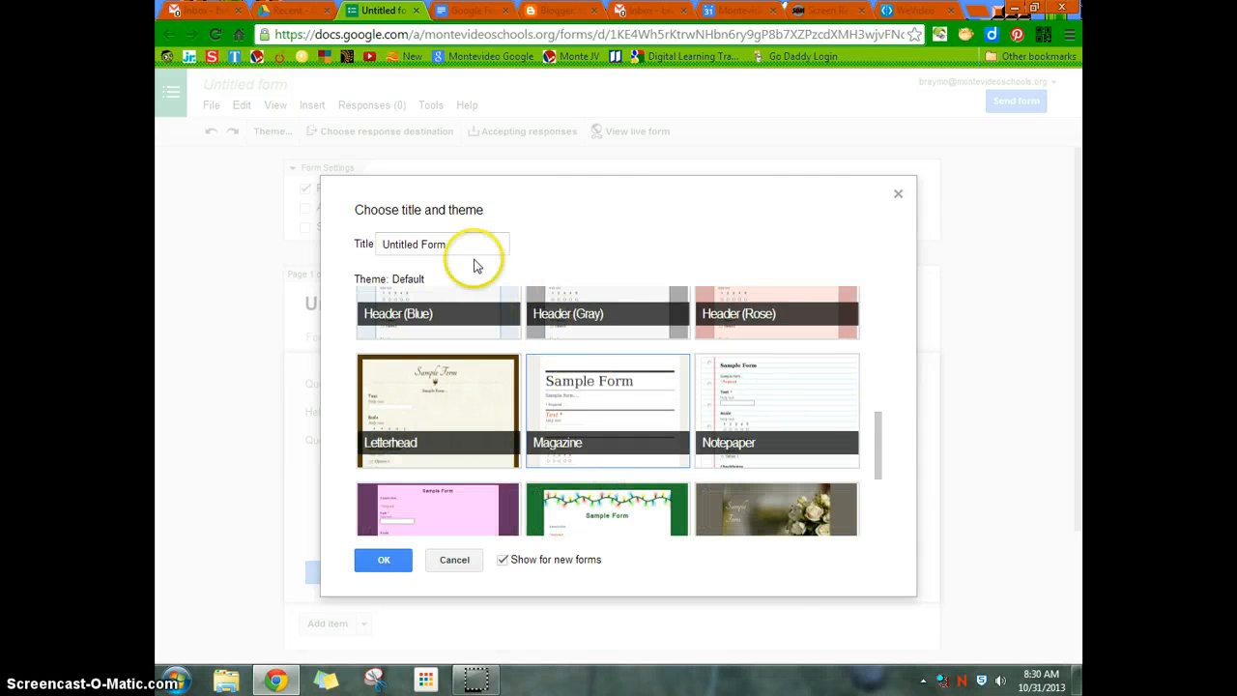
drag(469, 243, 374, 245)
key(BackSpace)
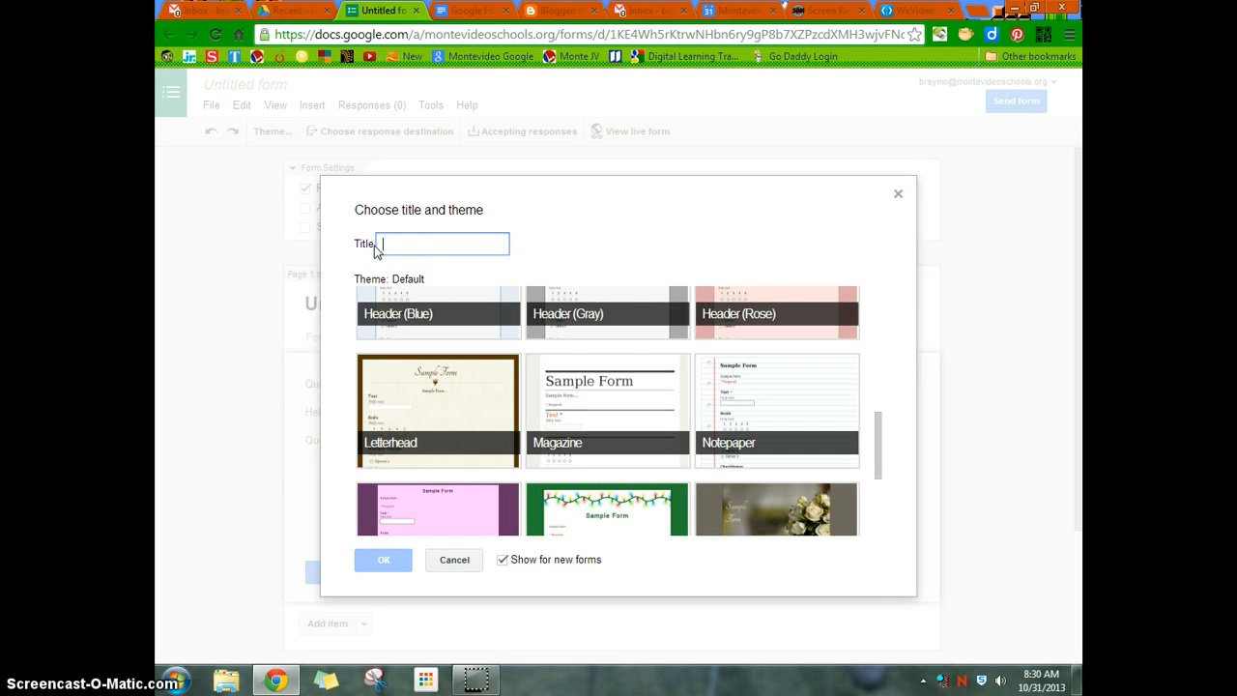
text(Trial Form)
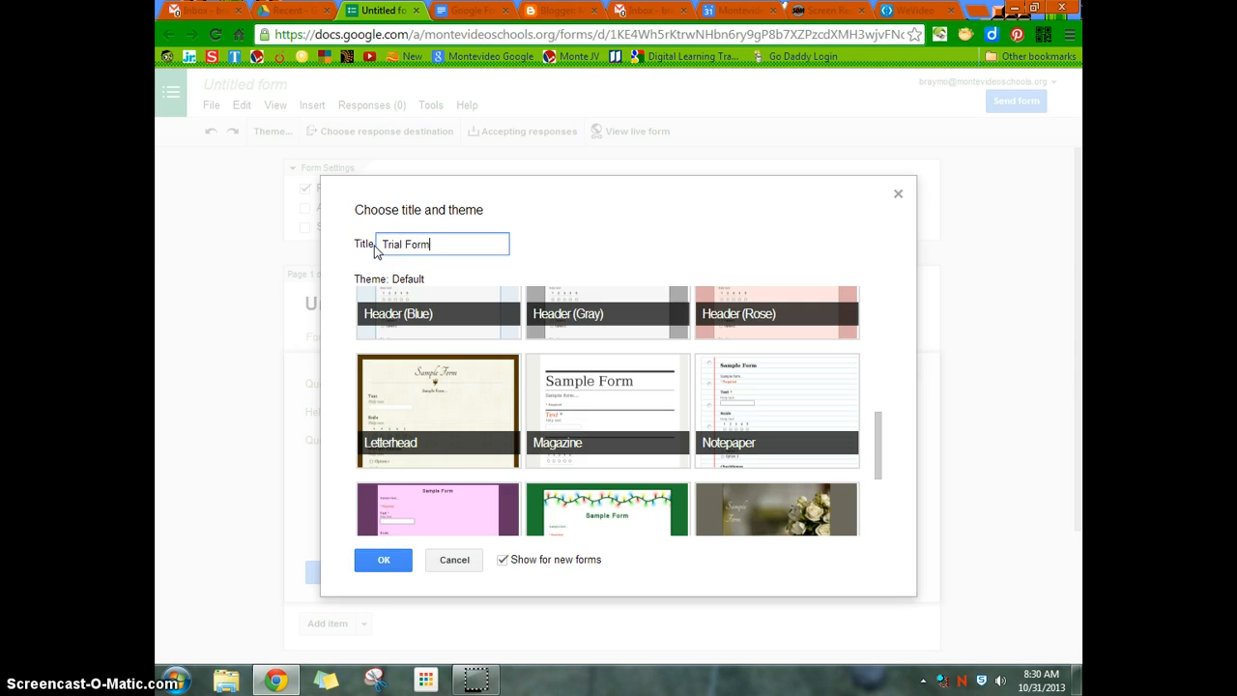
click(387, 562)
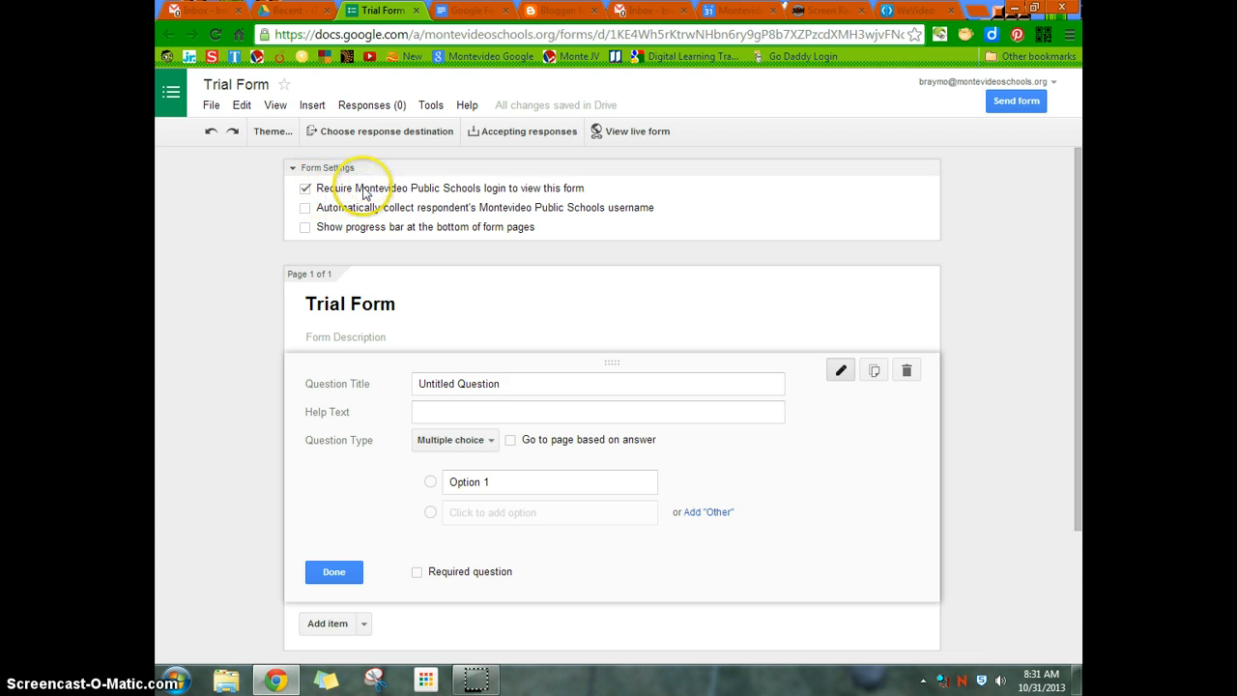
Remove the Montevideo Public Schools login requirement, enable the progress bar on form pages, and collapse the form settings
click(305, 190)
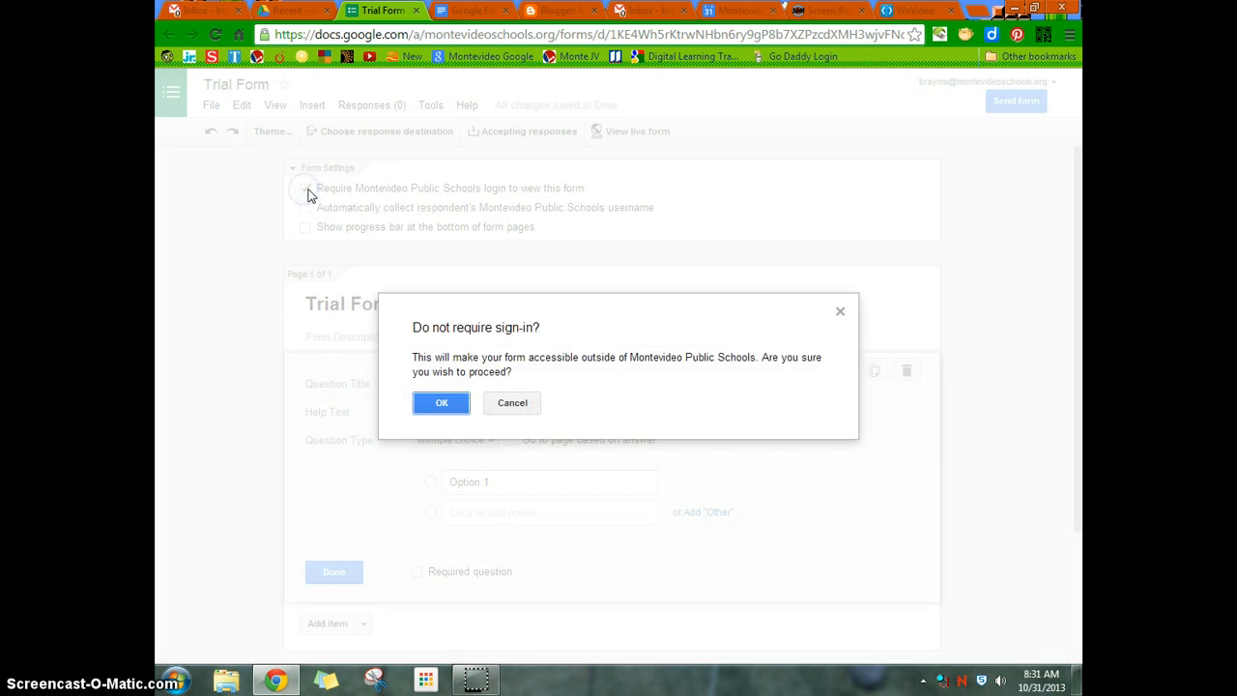
click(462, 407)
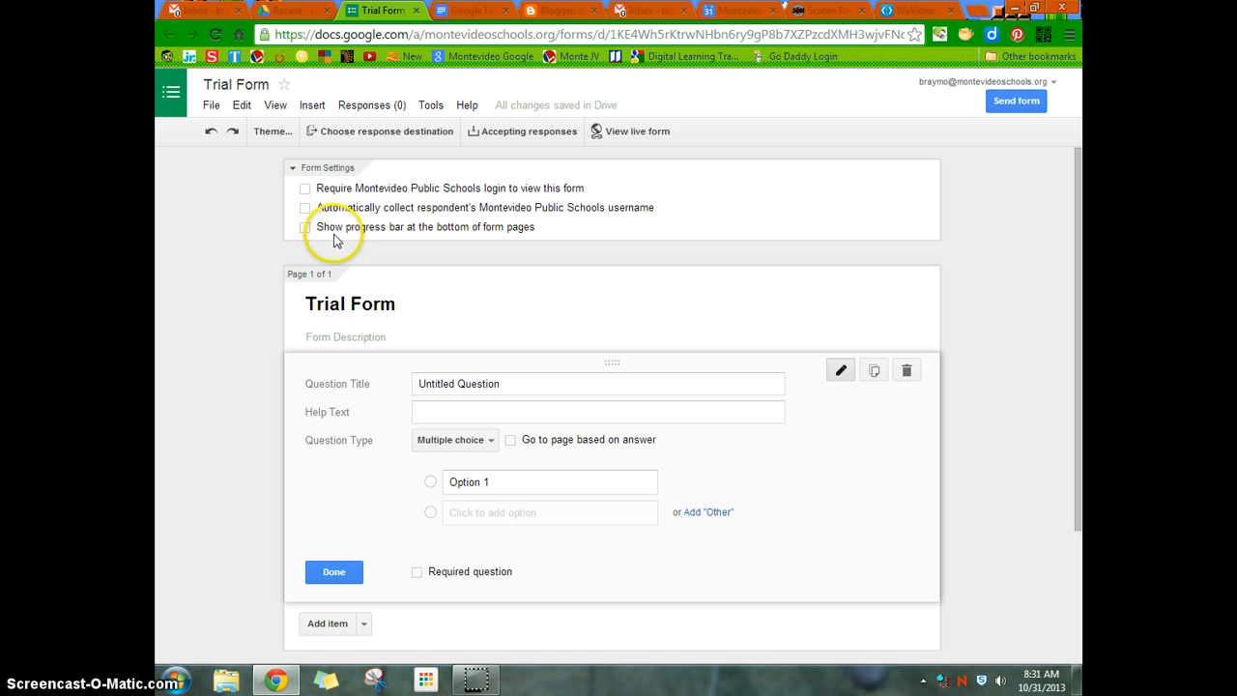
click(304, 228)
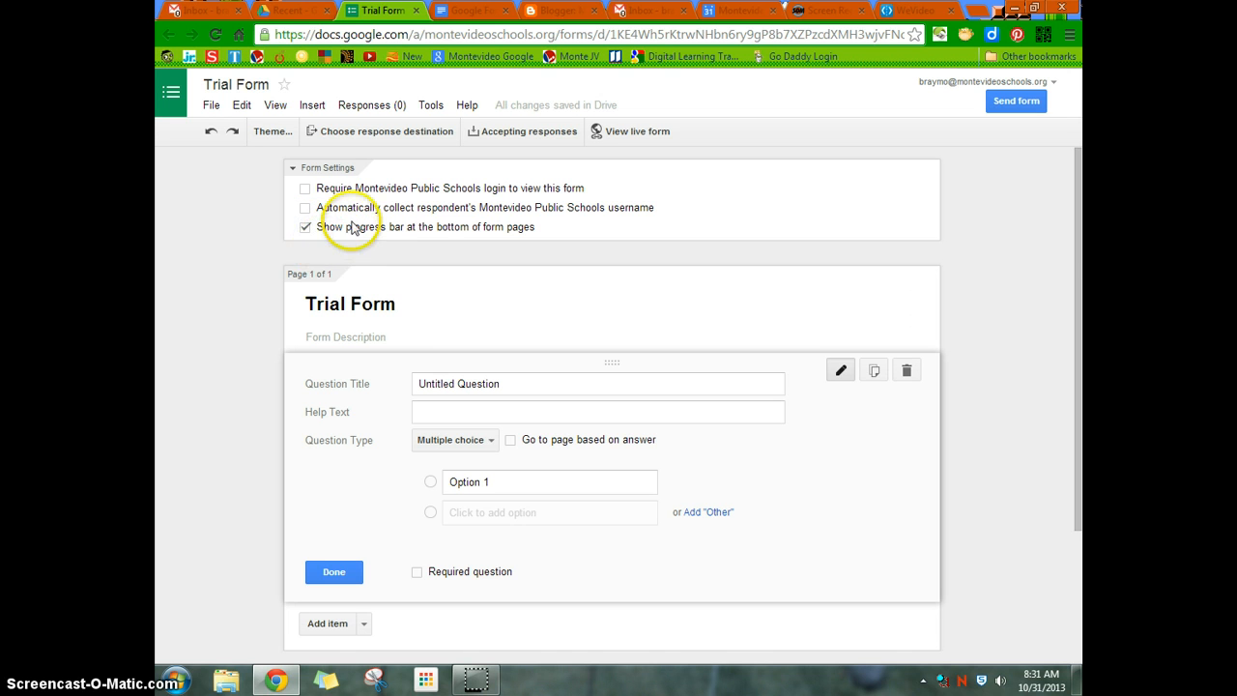
click(293, 170)
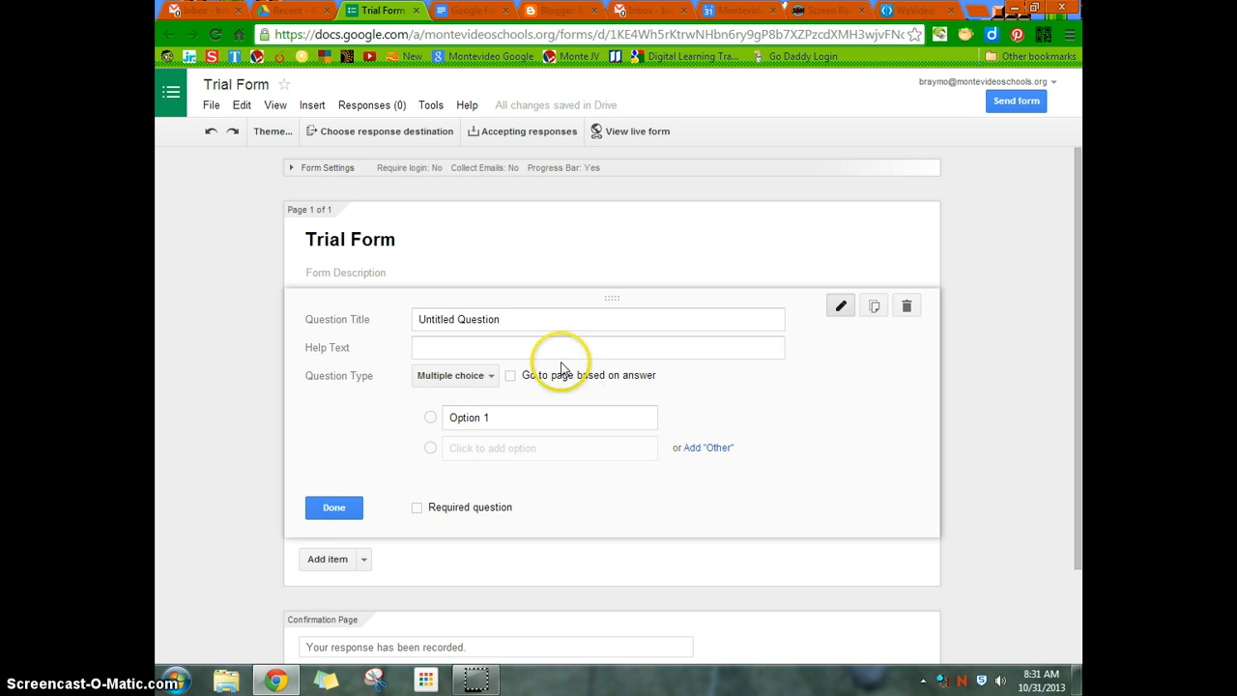
View the live version of the form with its untitled question, and return to the editor
scroll(559, 366, down, 2)
scroll(483, 343, up, 2)
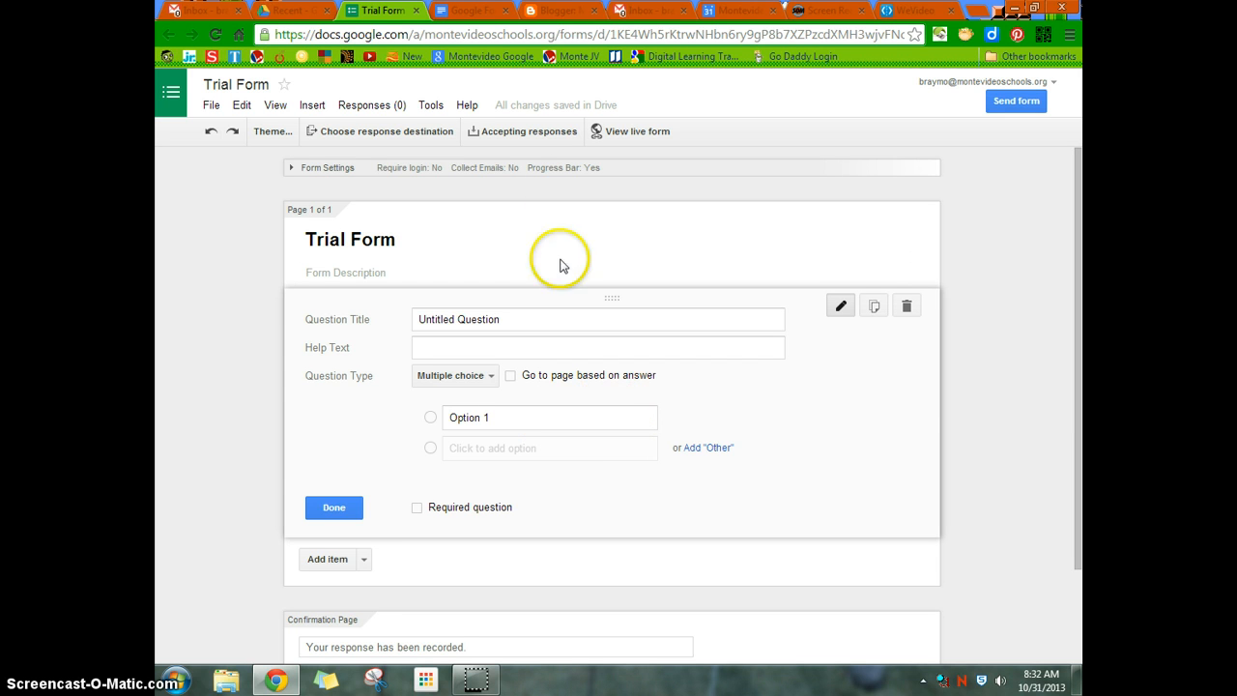
click(633, 138)
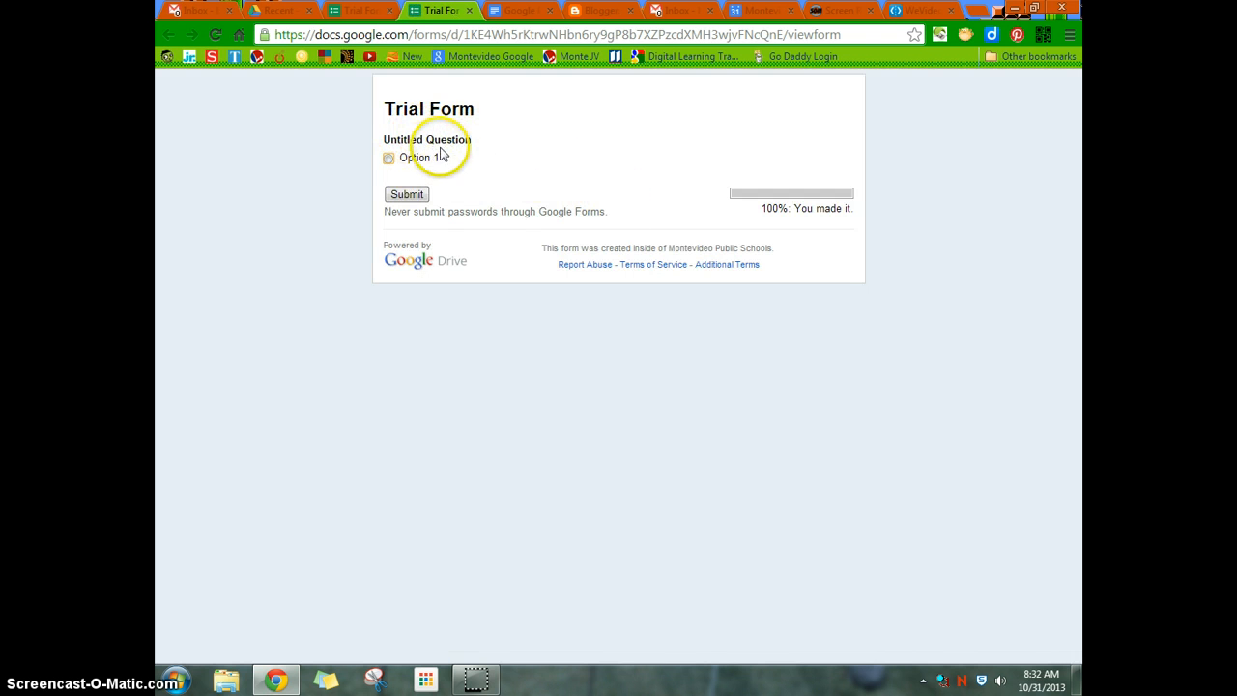
click(470, 11)
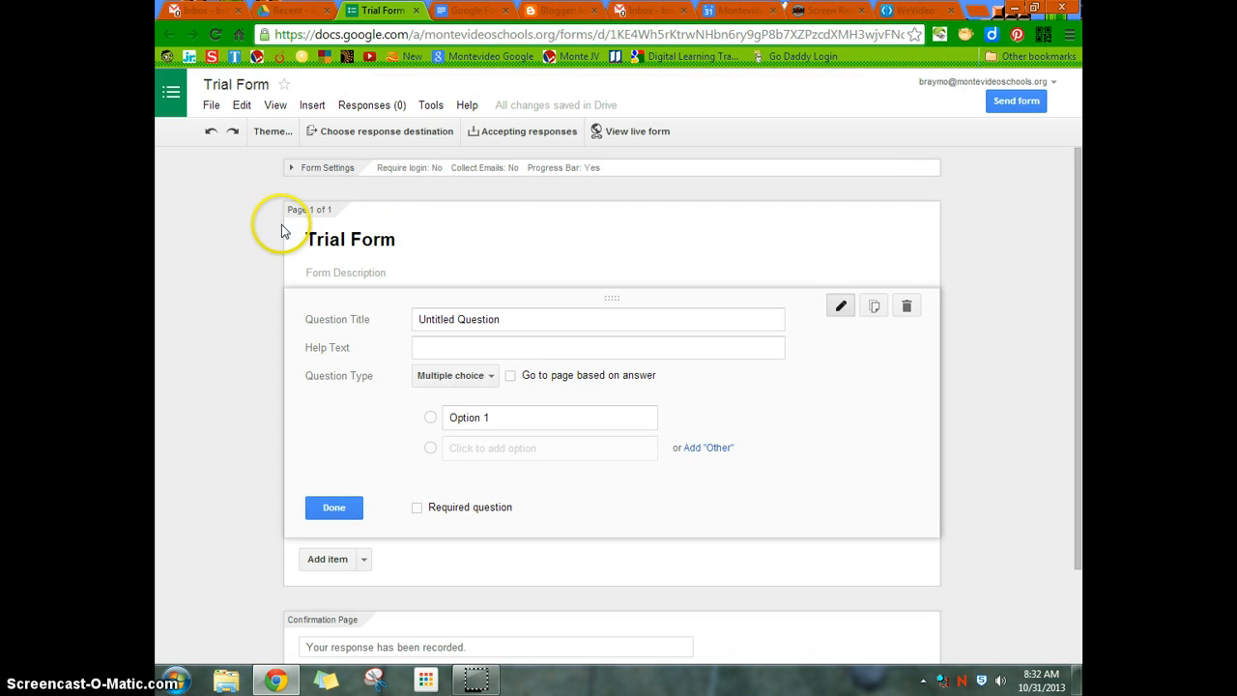
Enter the form description "This is where I will type a description of my form." and dismiss the mail notification
click(404, 273)
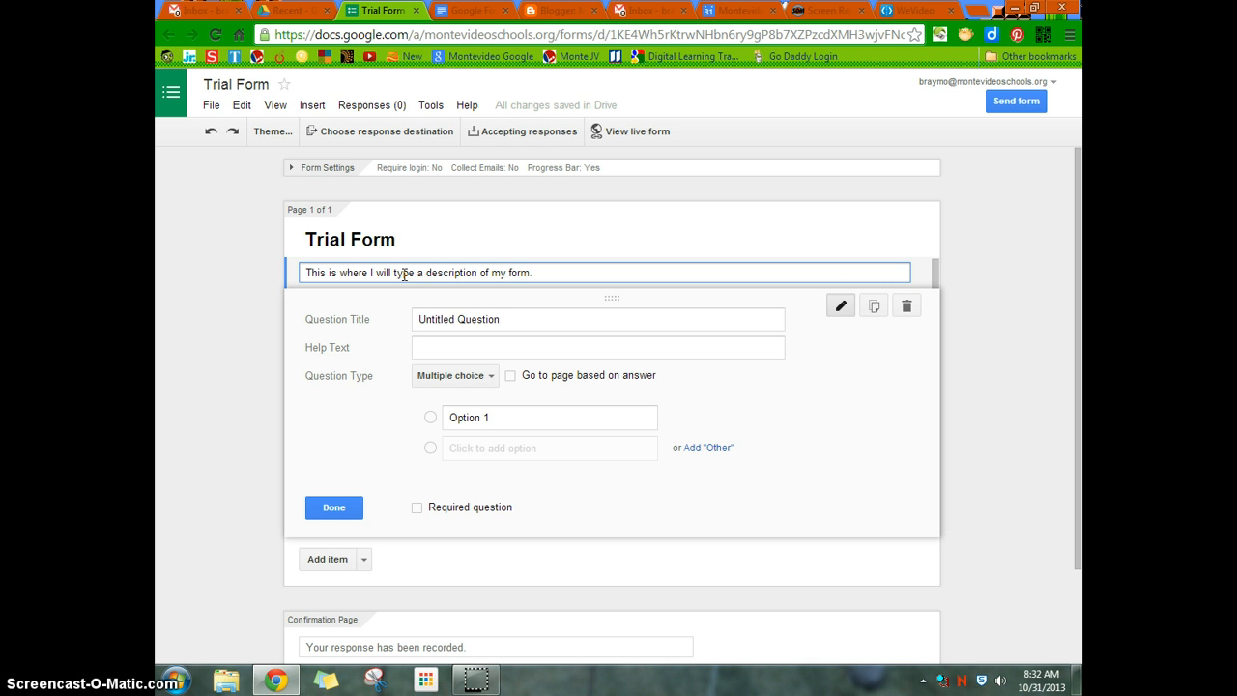
click(484, 300)
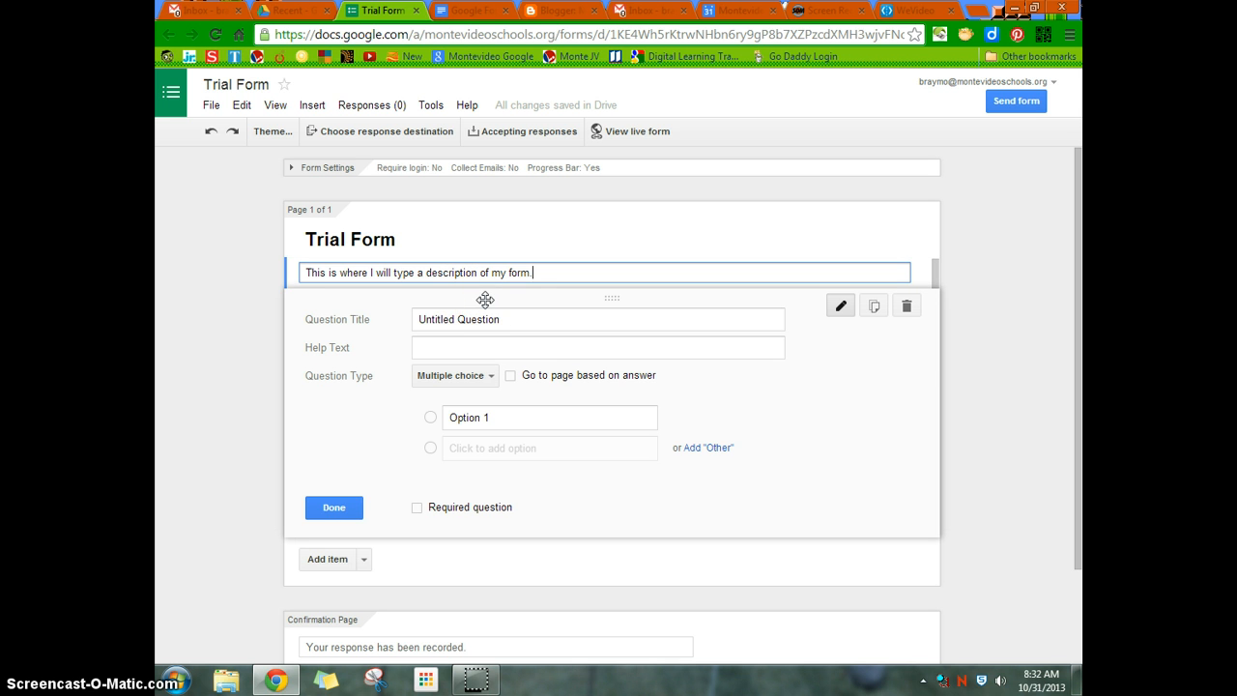
click(491, 321)
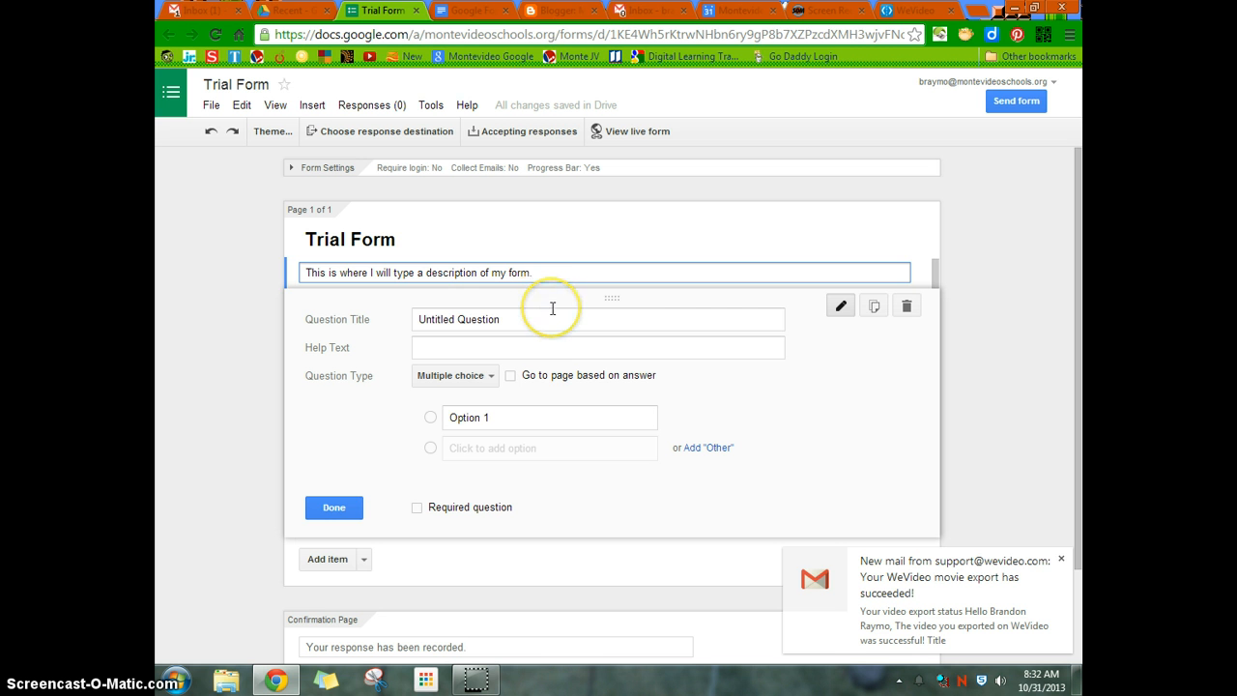
click(1060, 559)
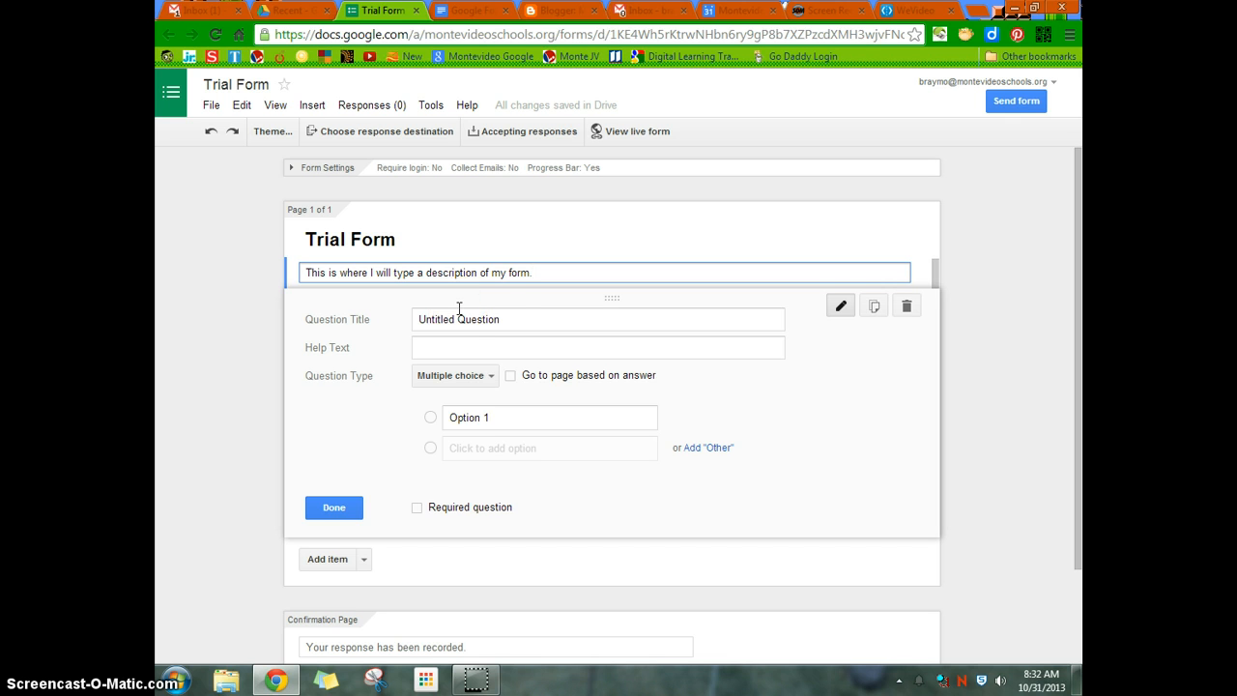
Title the first question "First Name" and add the help text "Capitalize your first letter please."
click(511, 325)
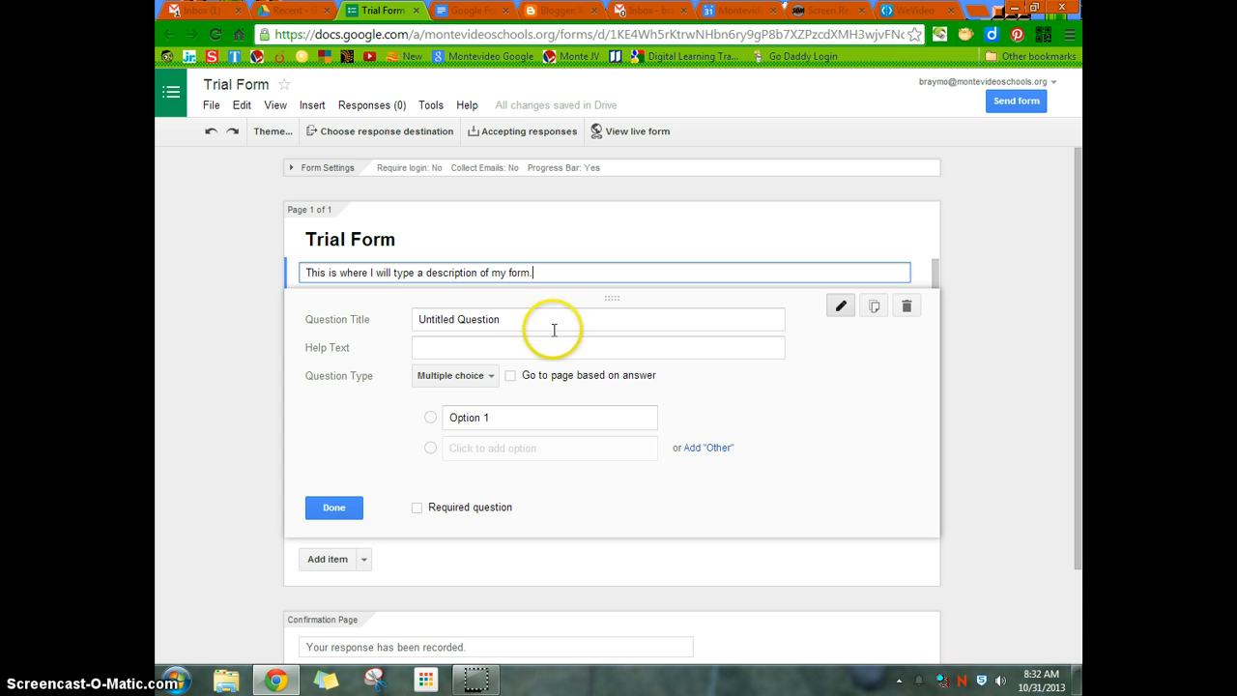
drag(546, 322, 409, 311)
key(BackSpace)
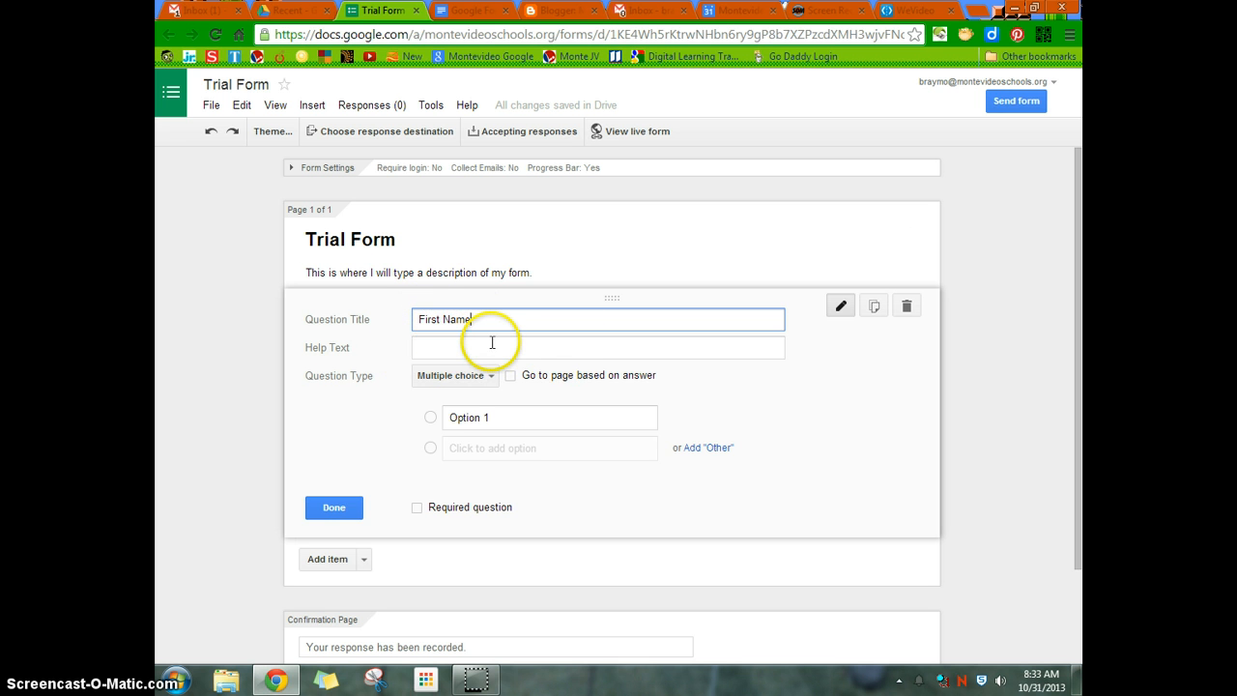
click(465, 352)
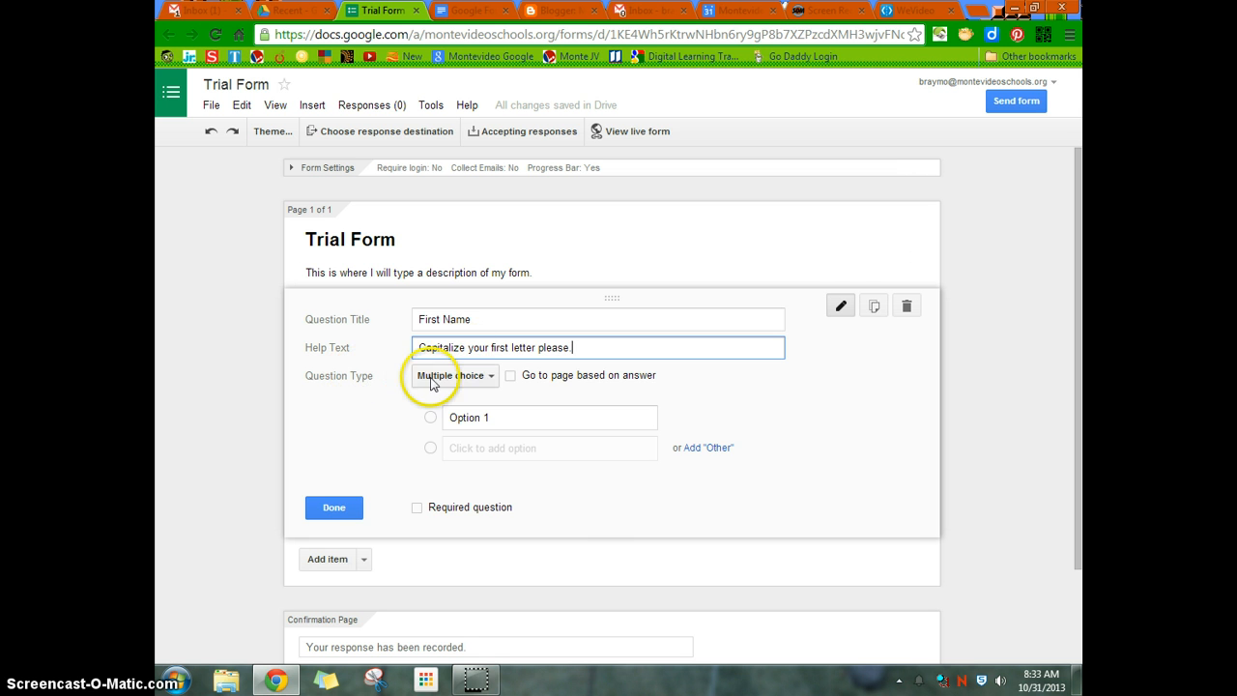
Change the First Name question to the Text type and make it required
click(450, 375)
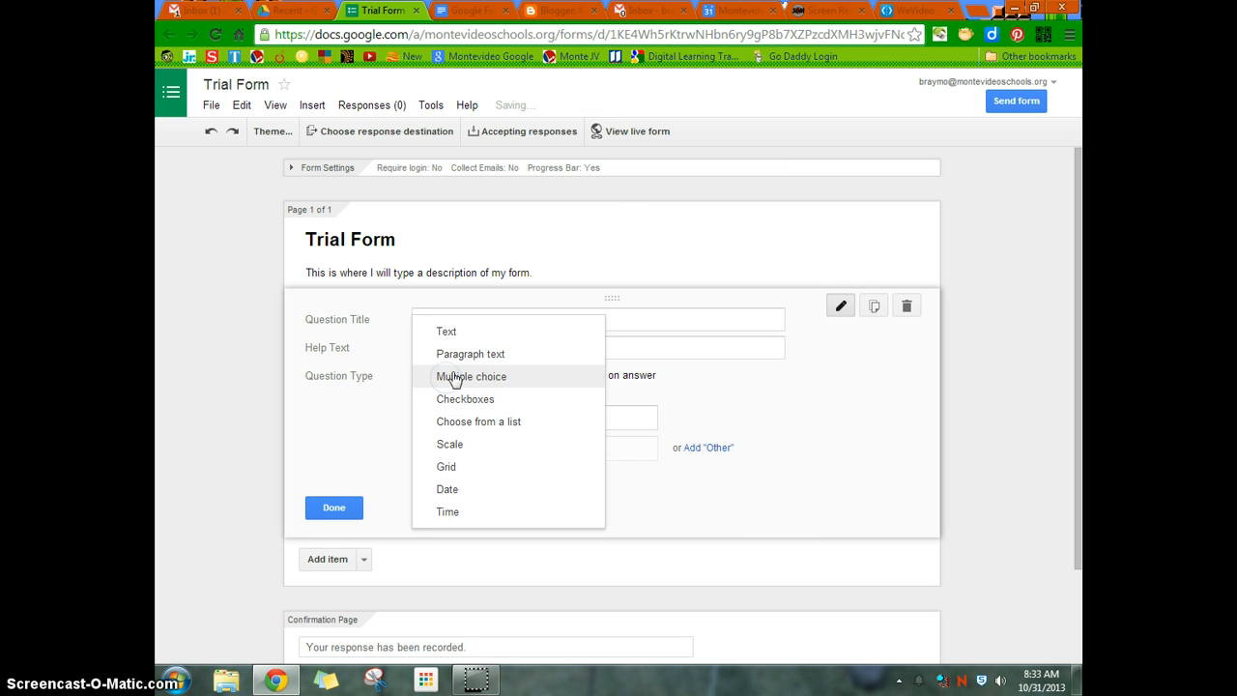
click(461, 338)
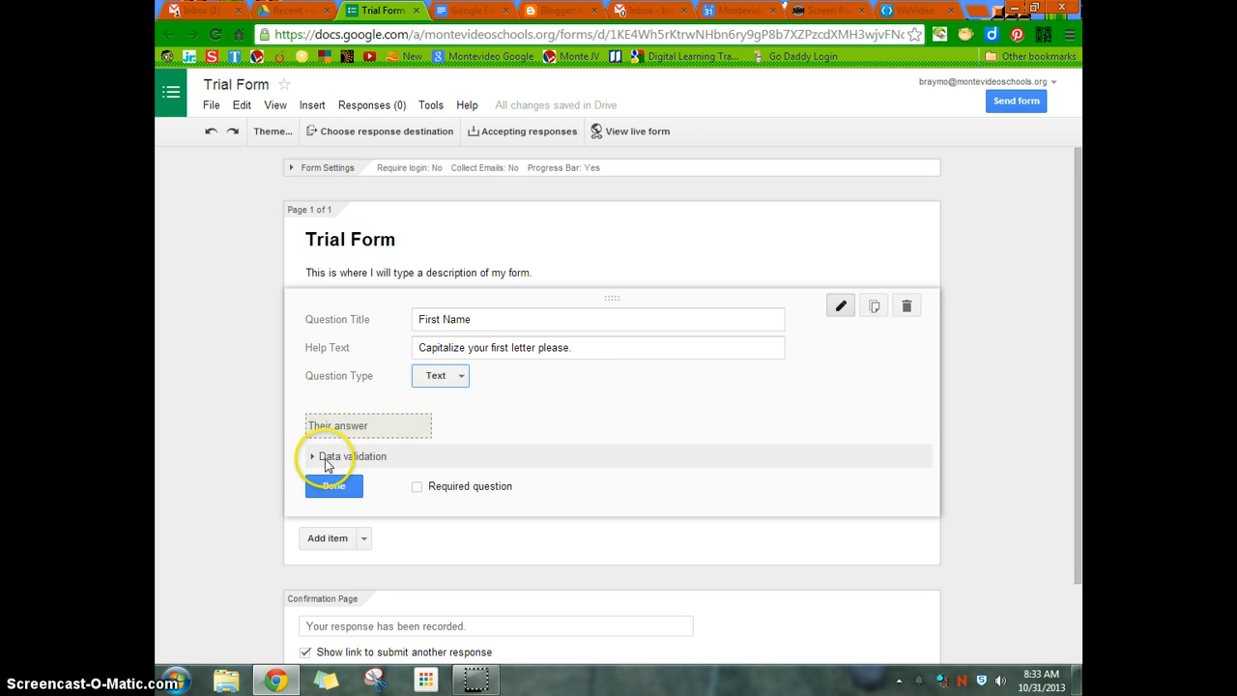
click(417, 488)
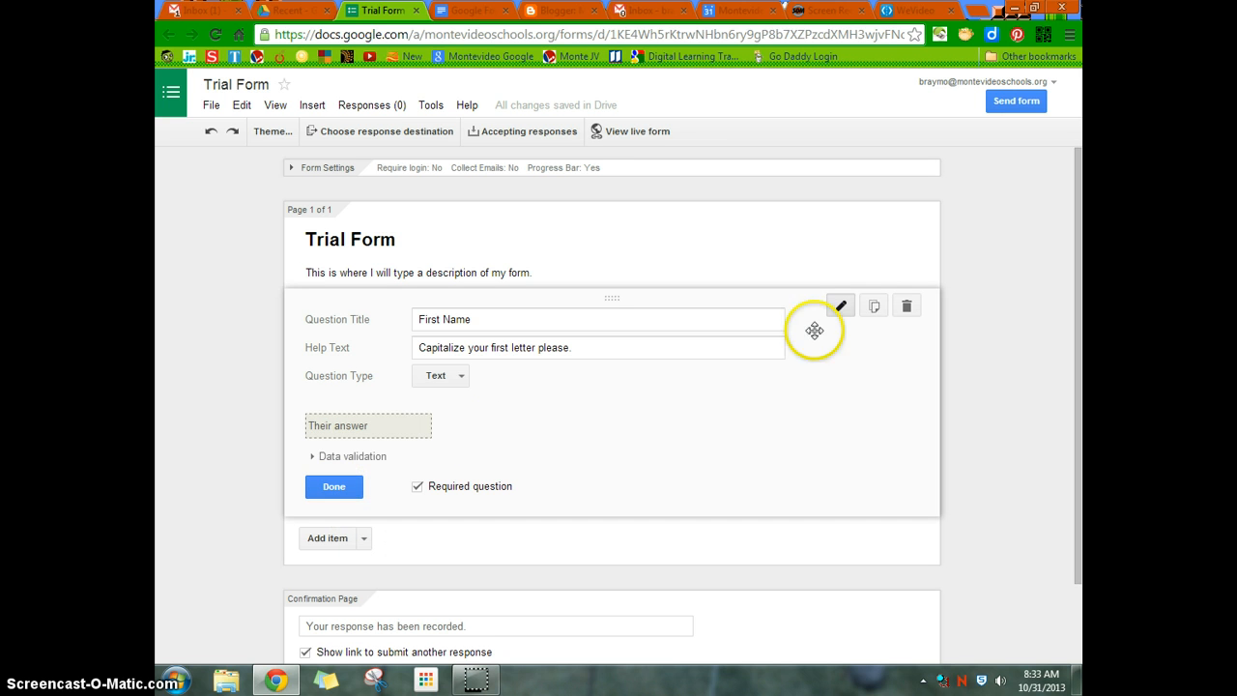
Duplicate the First Name question, retitle the copy "Last Name", and finish editing both questions
click(877, 307)
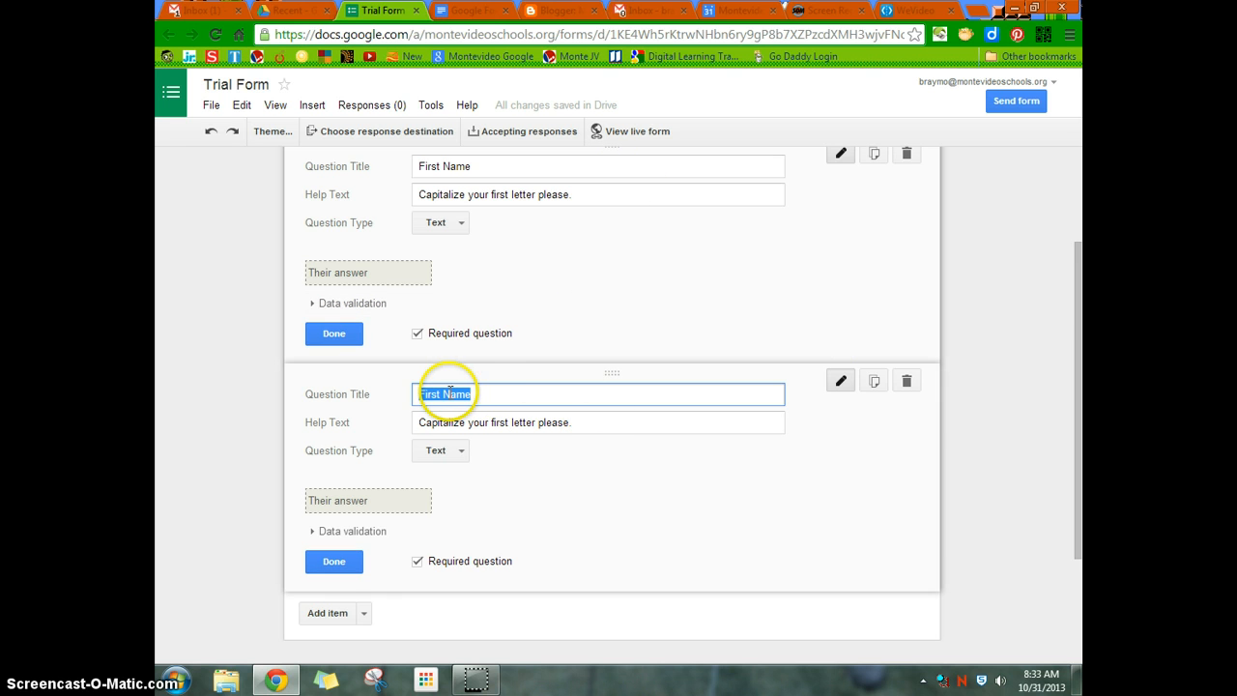
click(440, 394)
click(440, 394)
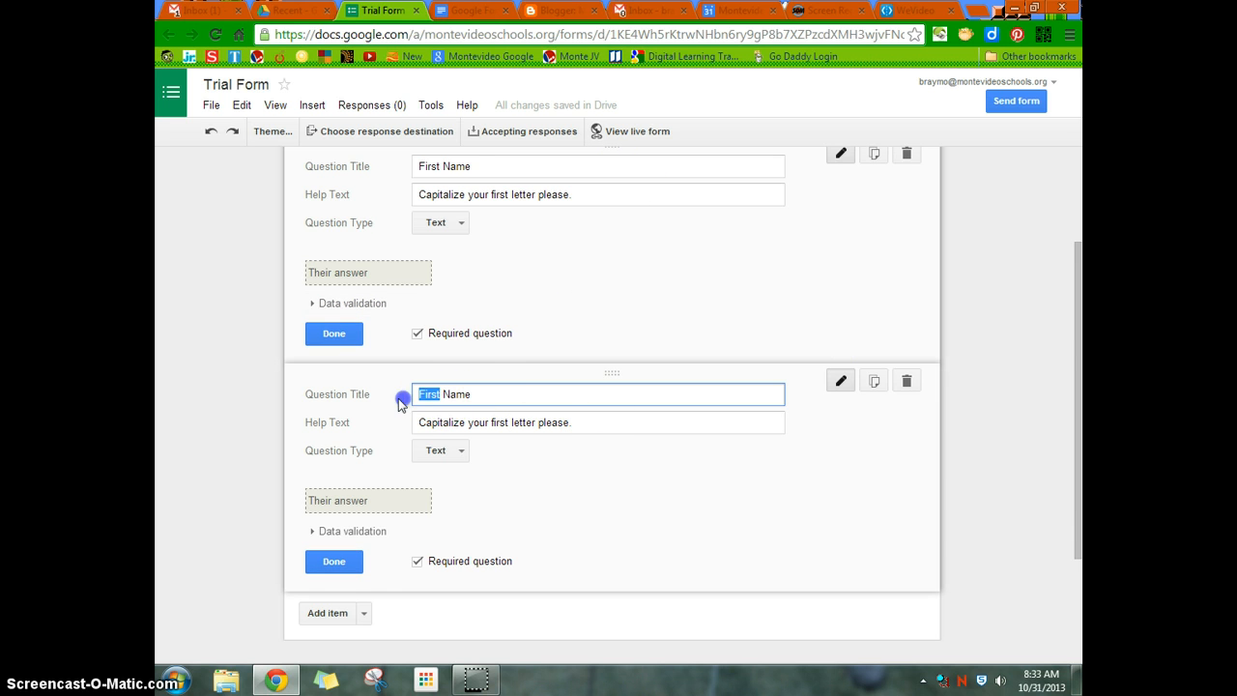
text(Last)
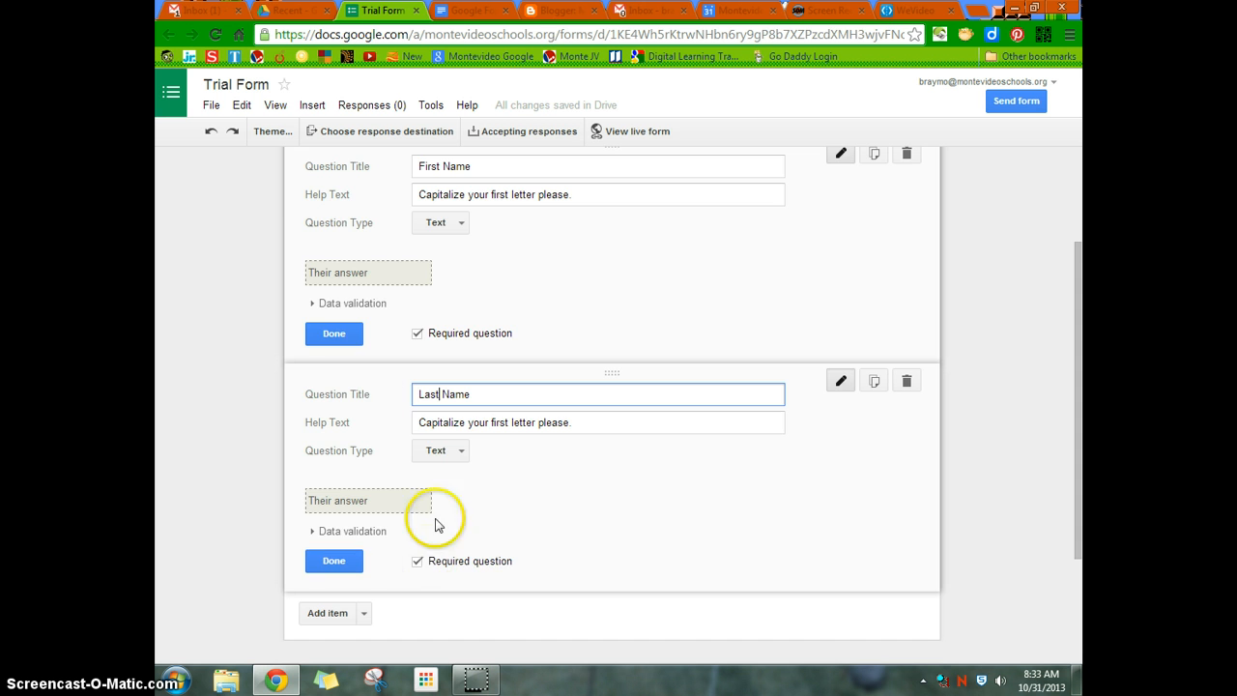
click(338, 336)
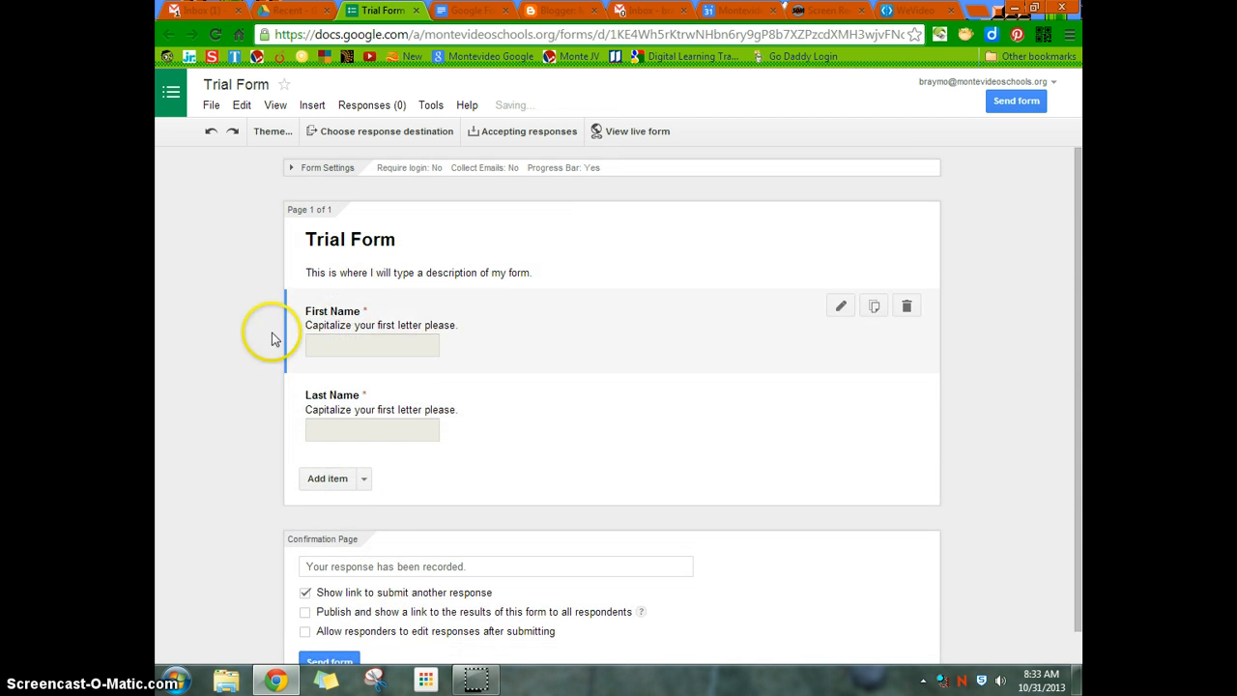
Check the First Name and Last Name questions on the live form, and return to the editor
click(636, 133)
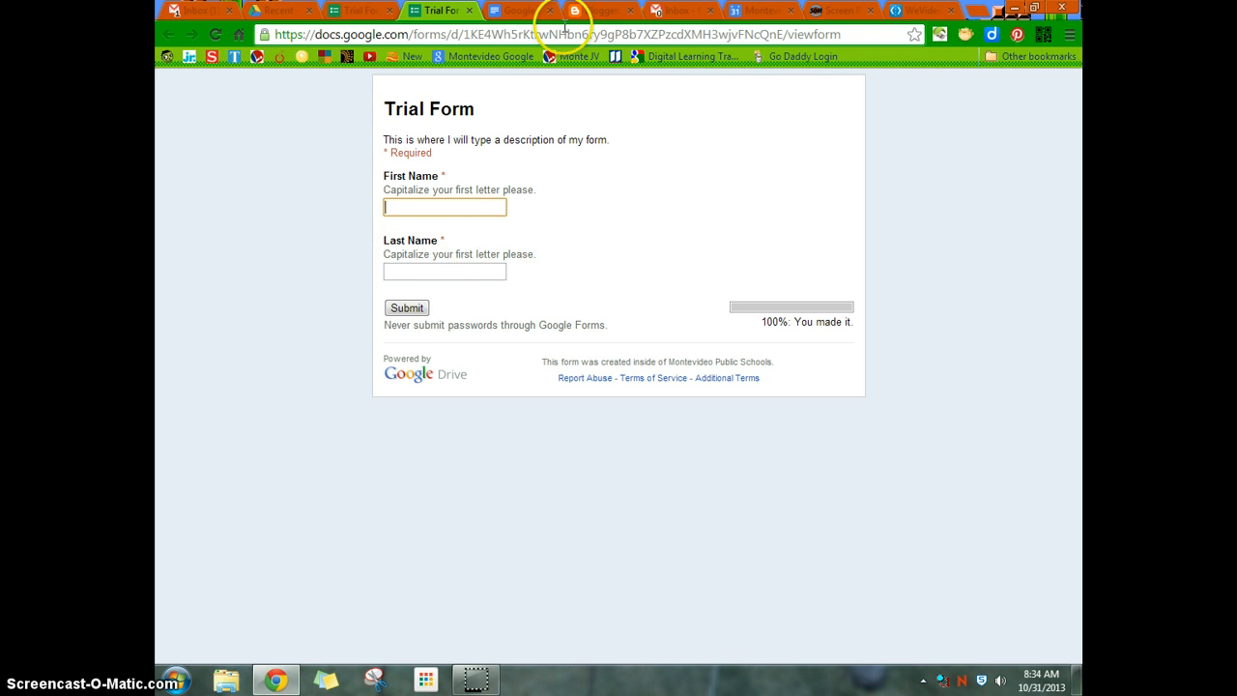
click(470, 10)
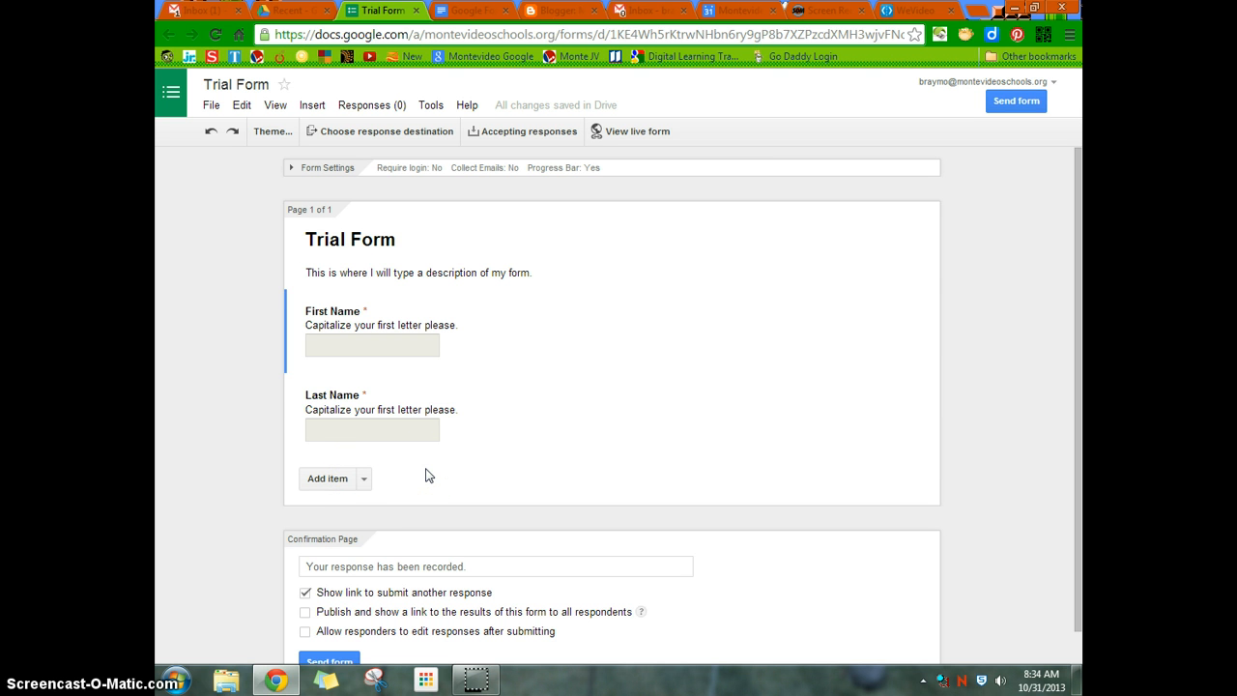
Add a new Text question titled "Email Address" below the Last Name question
click(368, 481)
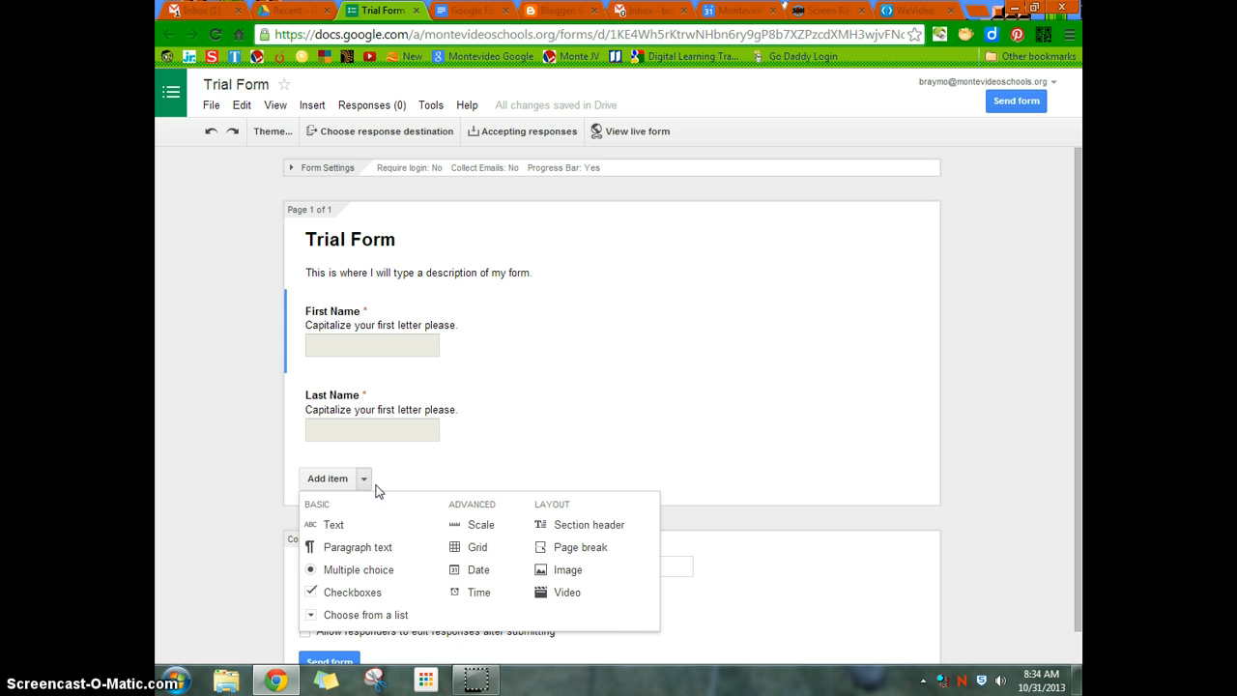
click(336, 524)
click(423, 493)
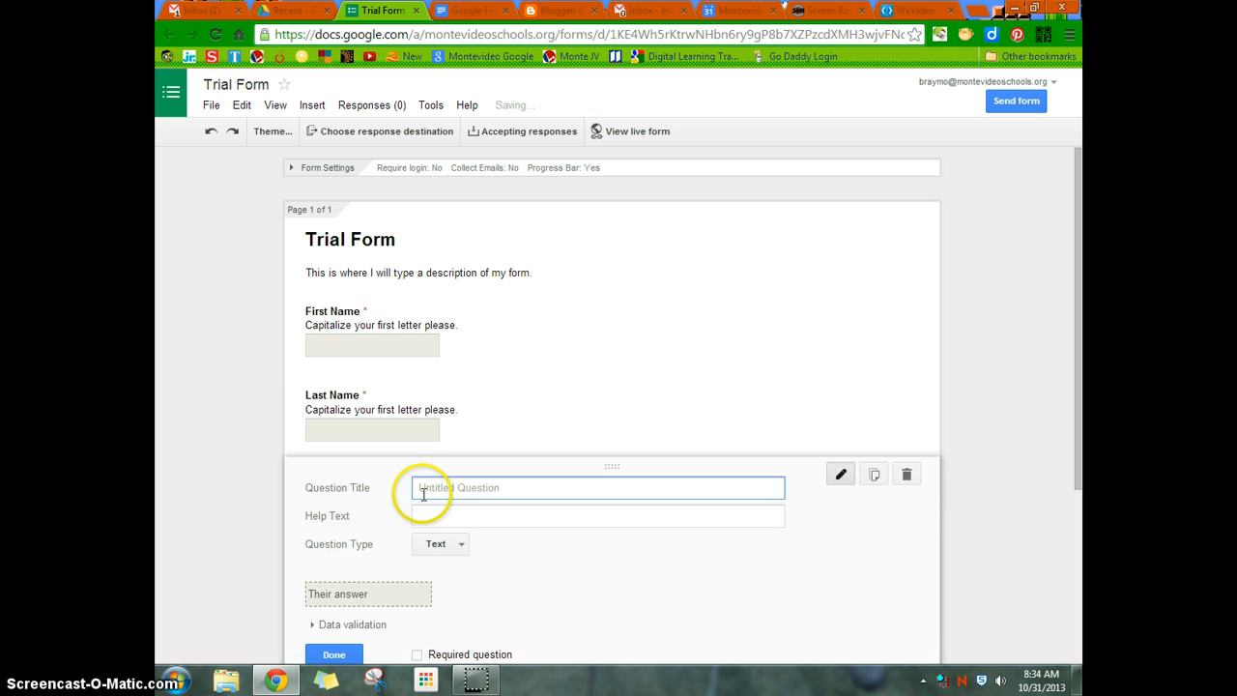
text(em)
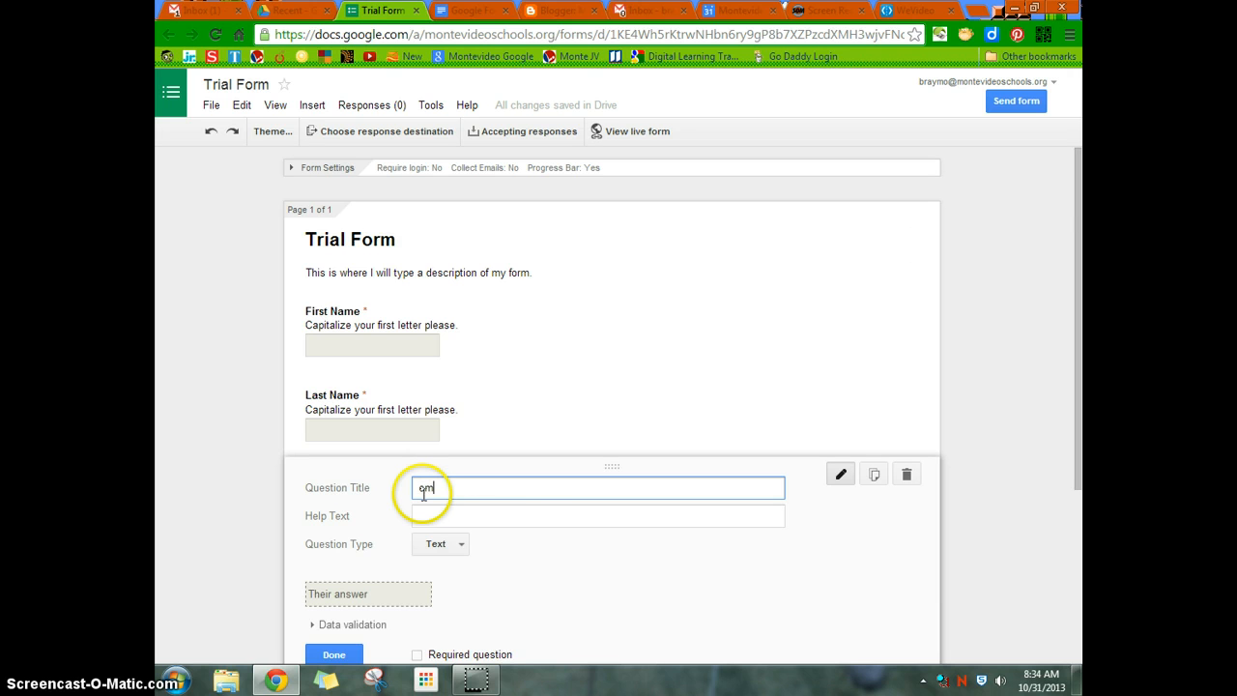
key(BackSpace)
key(BackSpace)
text(Email Address)
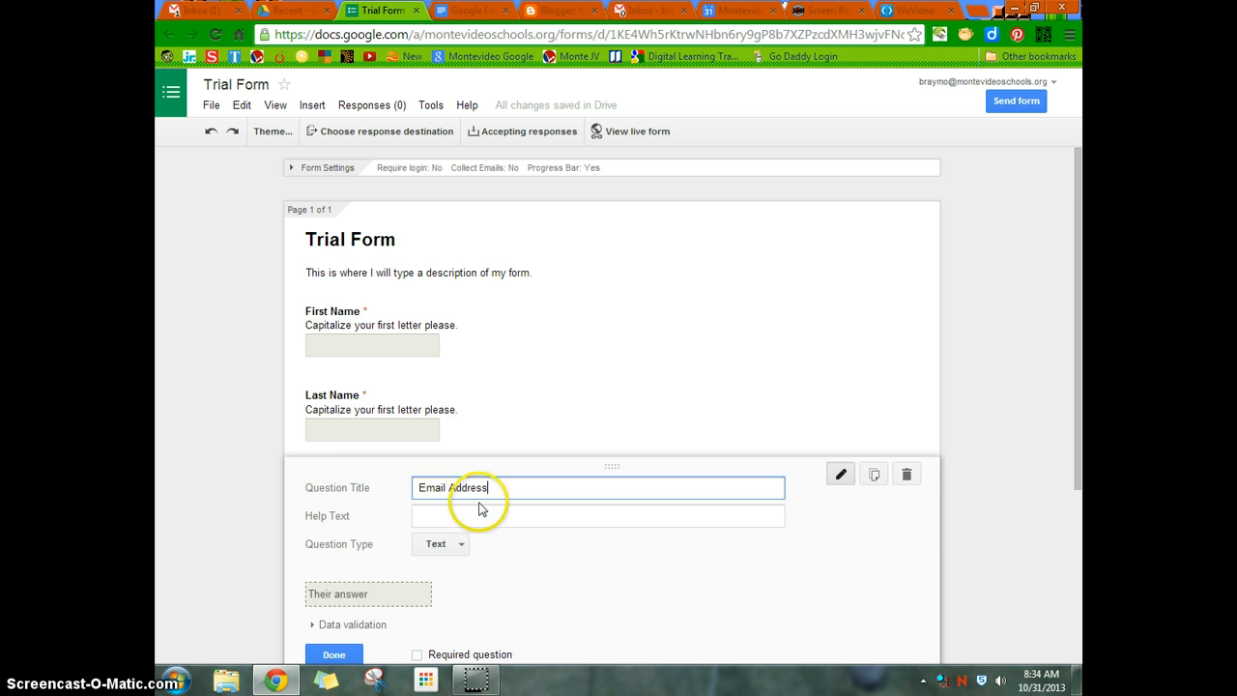
Turn on data validation for the Email Address question, requiring Text of the Email address kind
scroll(478, 502, down, 1)
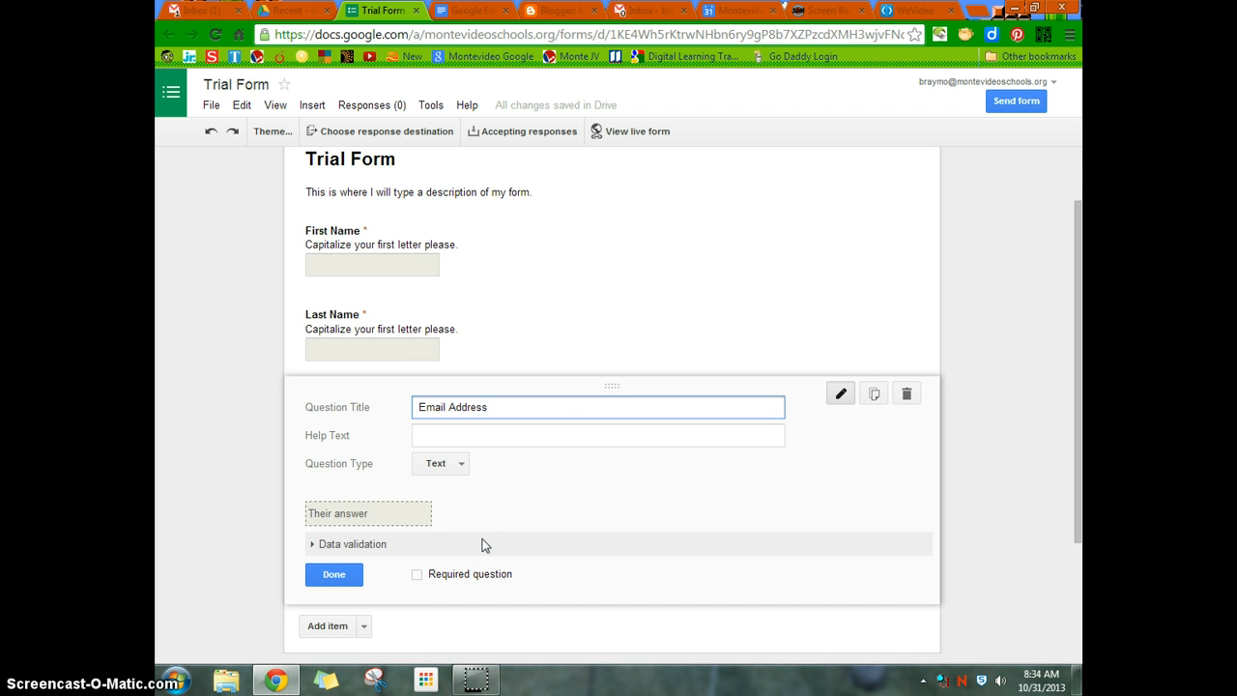
click(503, 546)
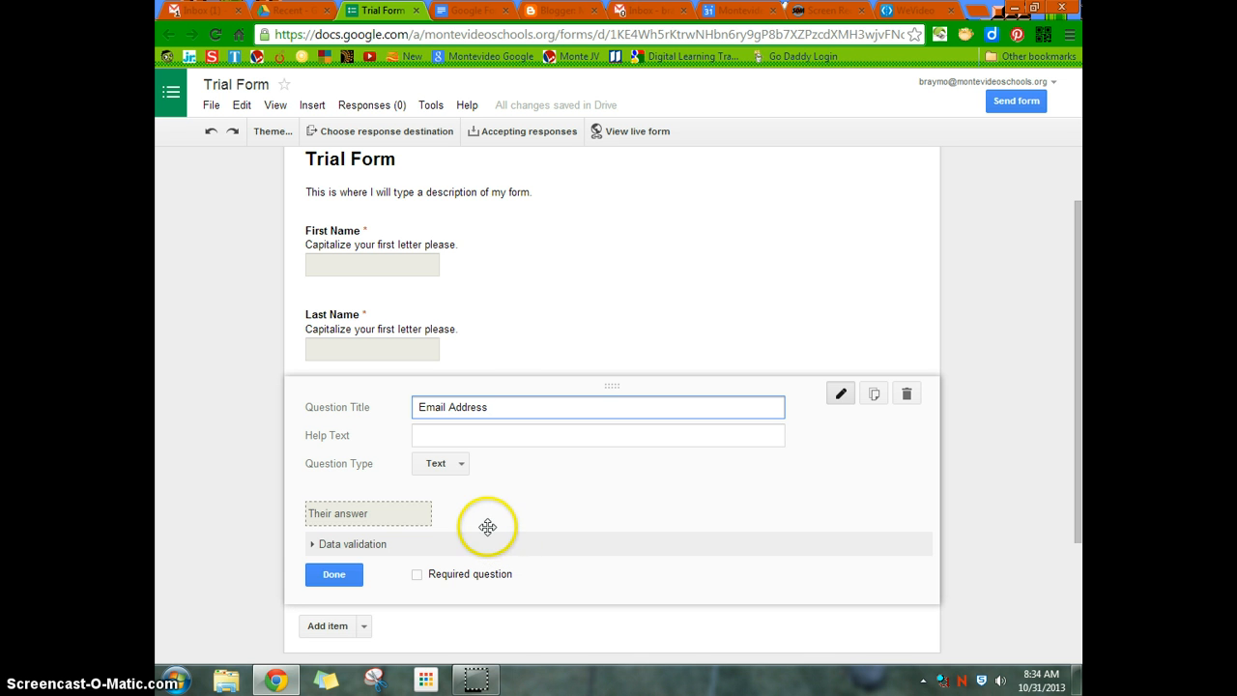
click(312, 543)
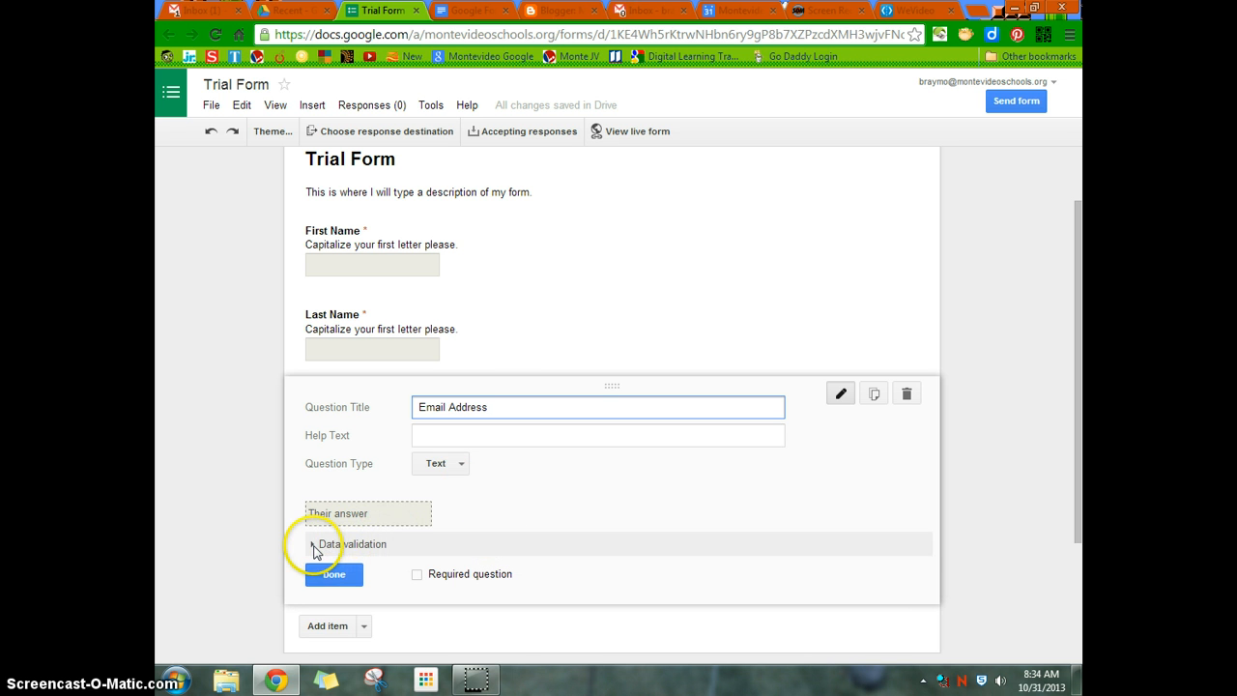
scroll(551, 505, down, 1)
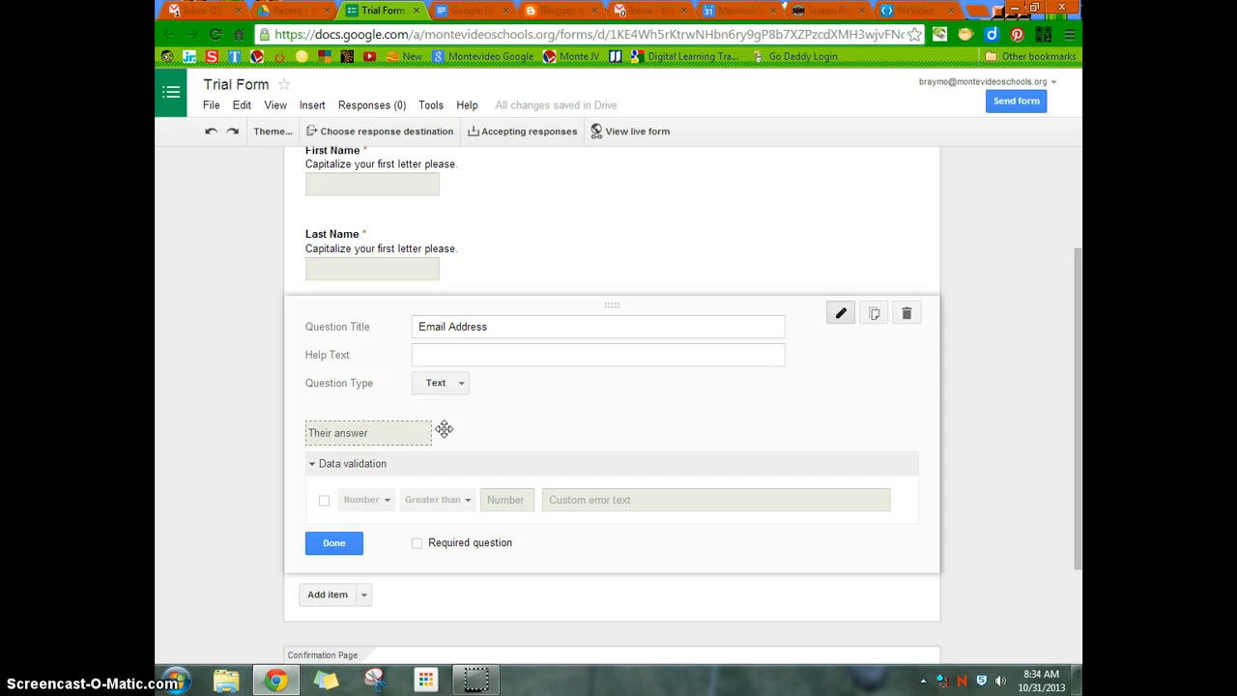
click(325, 501)
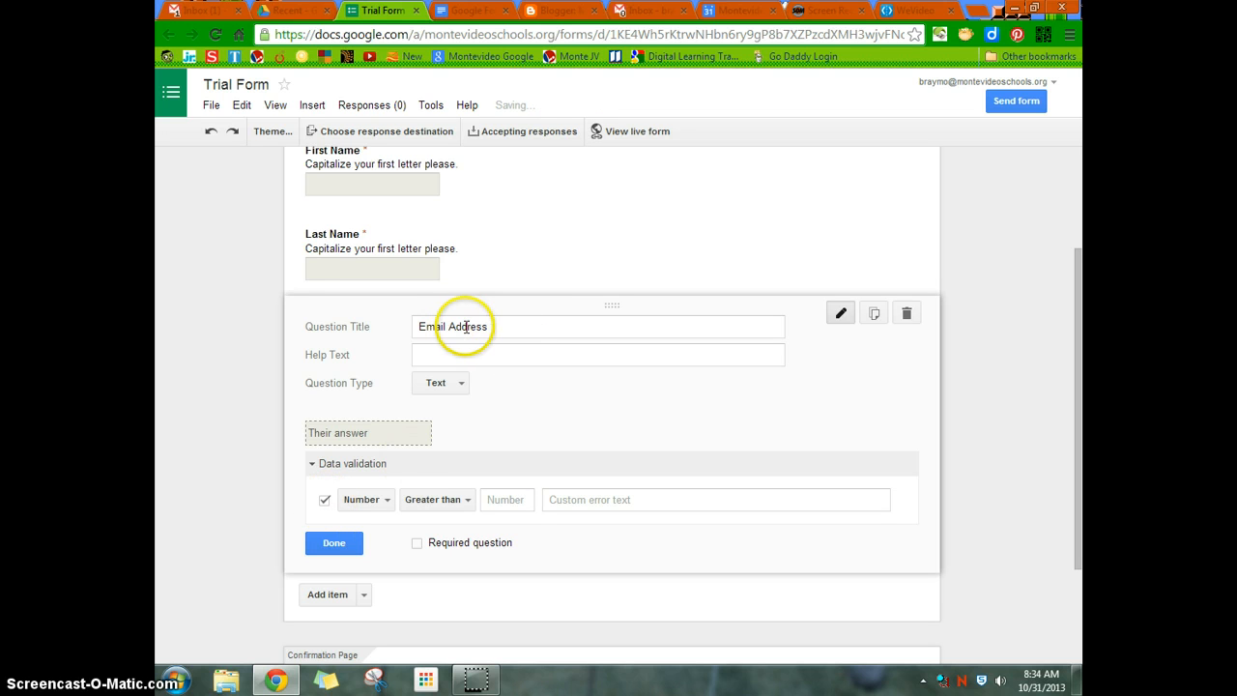
click(372, 502)
click(373, 522)
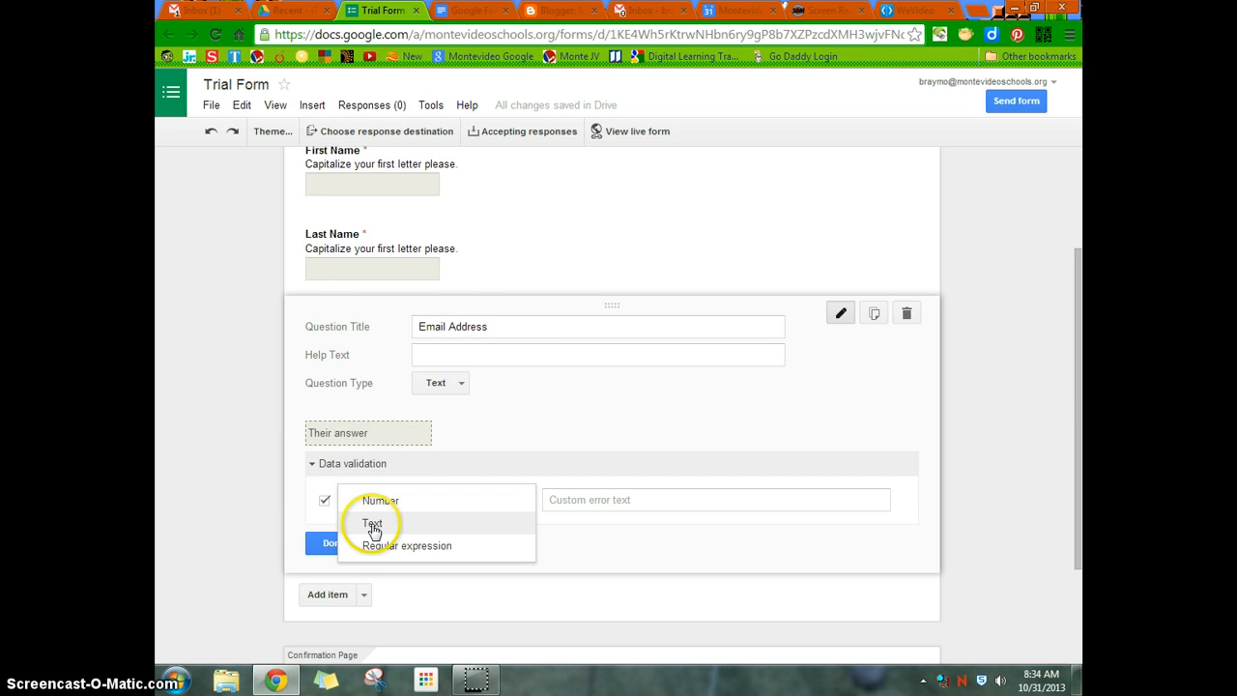
click(425, 501)
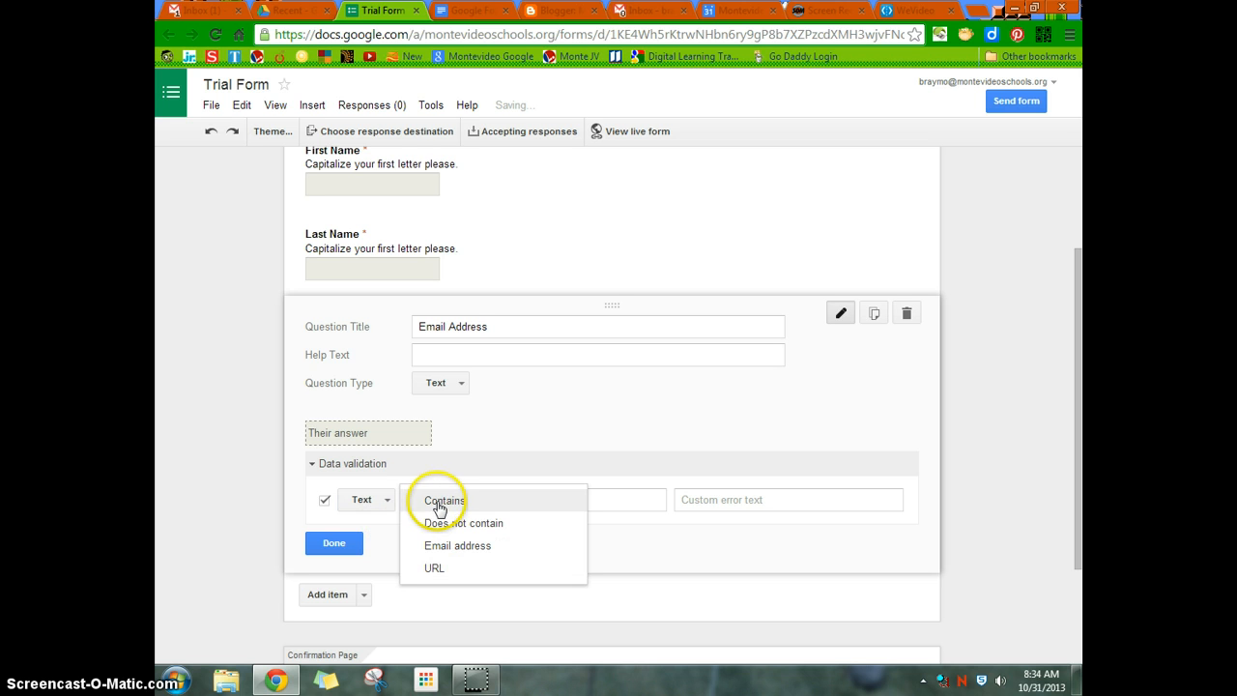
click(445, 552)
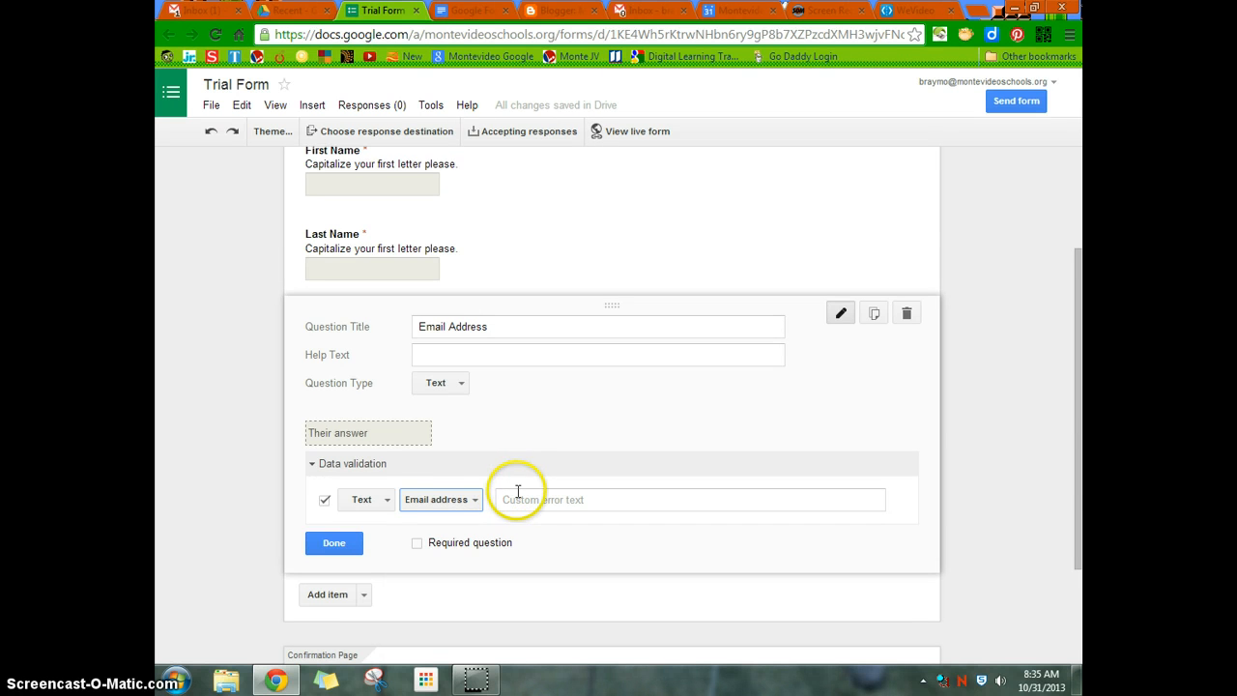
Set the custom error text to "Not a valid email address", make the Email Address question required, and finish editing it
click(518, 491)
text(Not a valid email address)
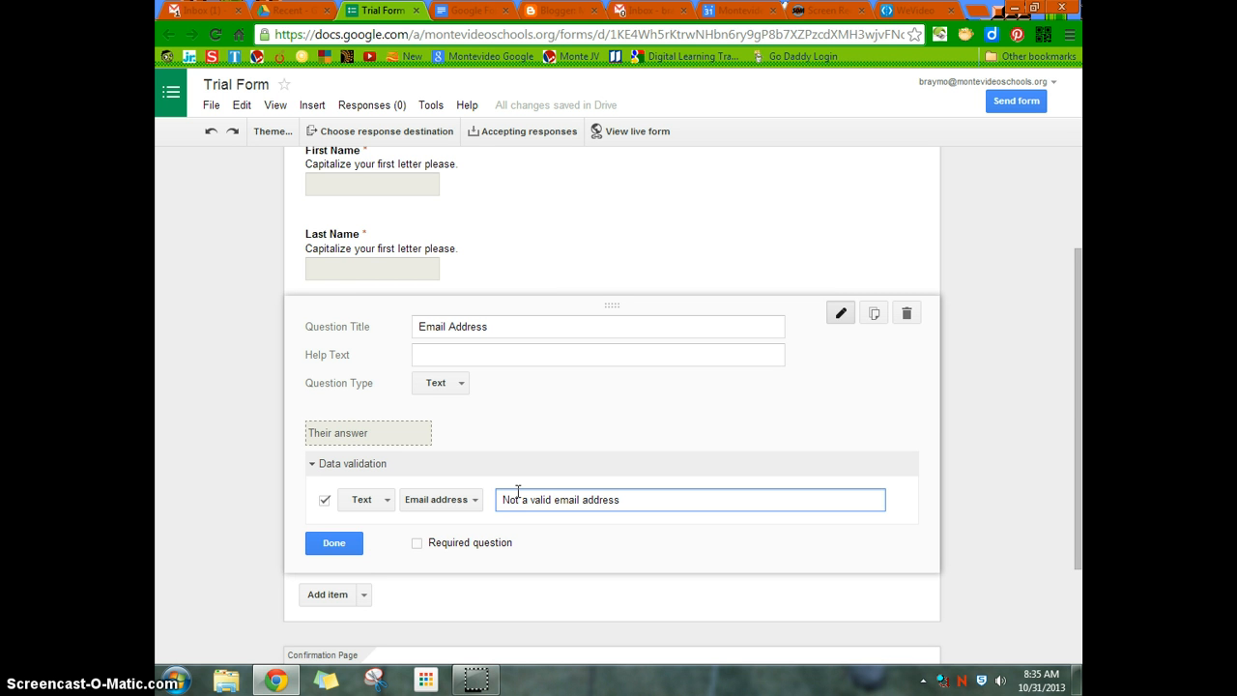
click(520, 494)
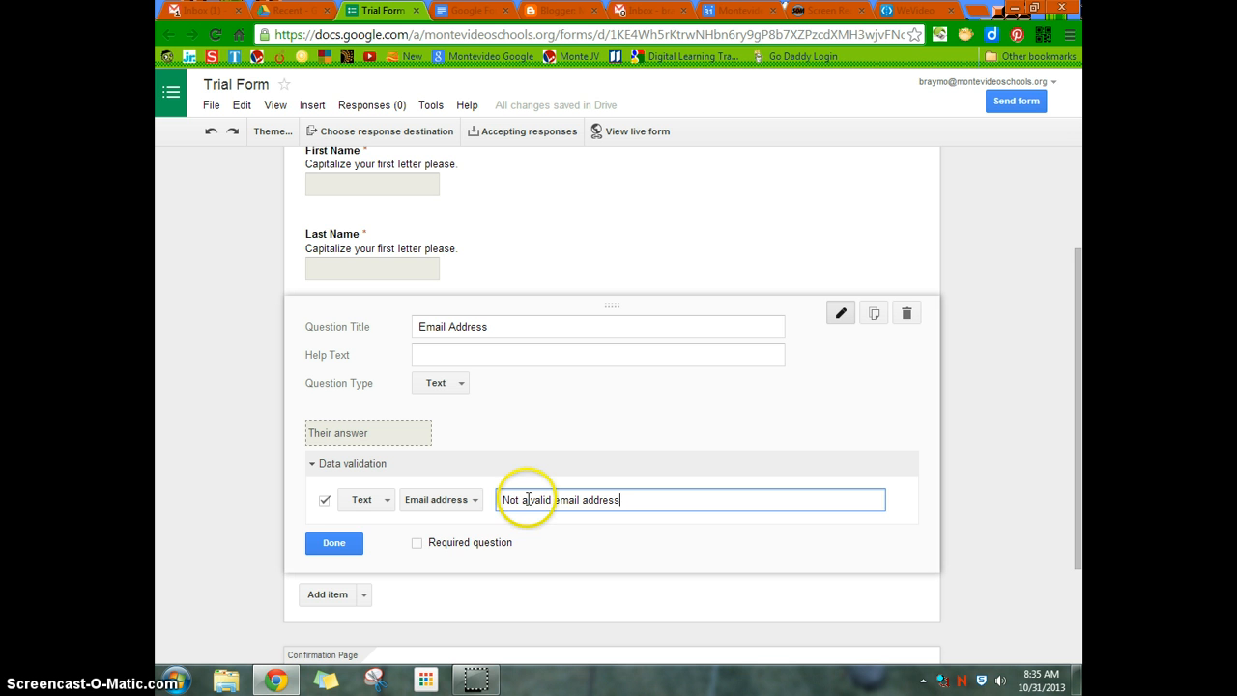
click(417, 546)
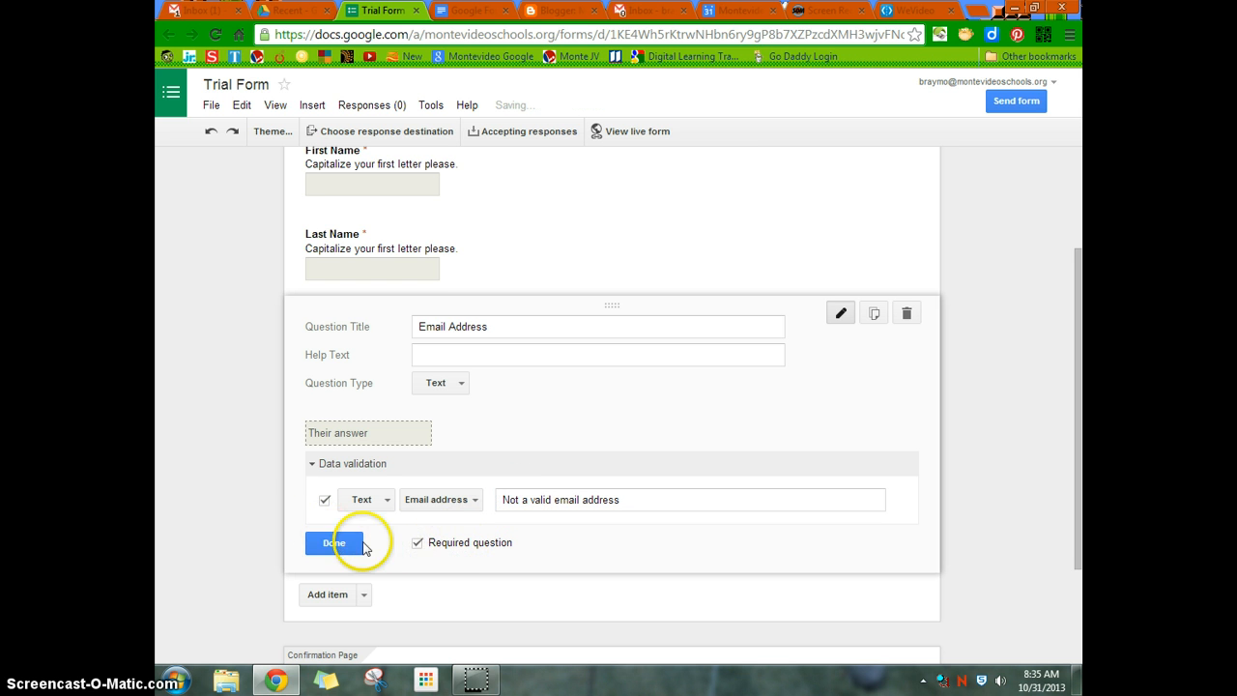
click(336, 544)
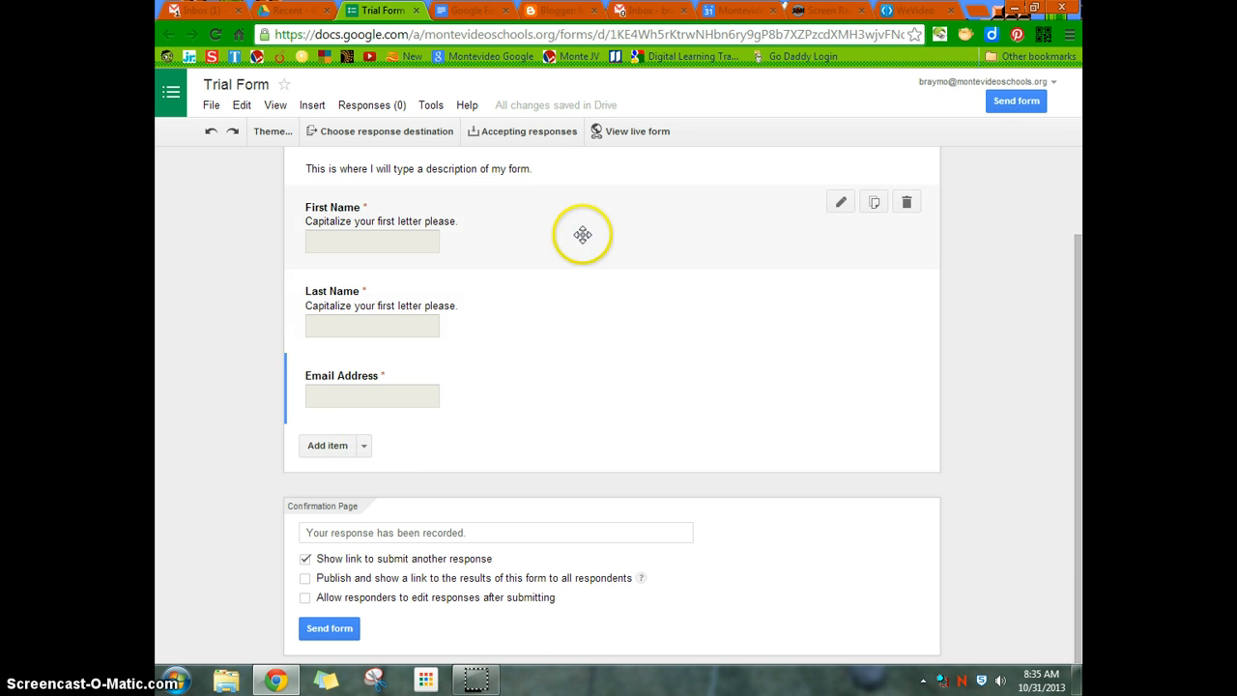
Add a page break titled "Quiz" below the Email Address question and finish editing it
click(364, 447)
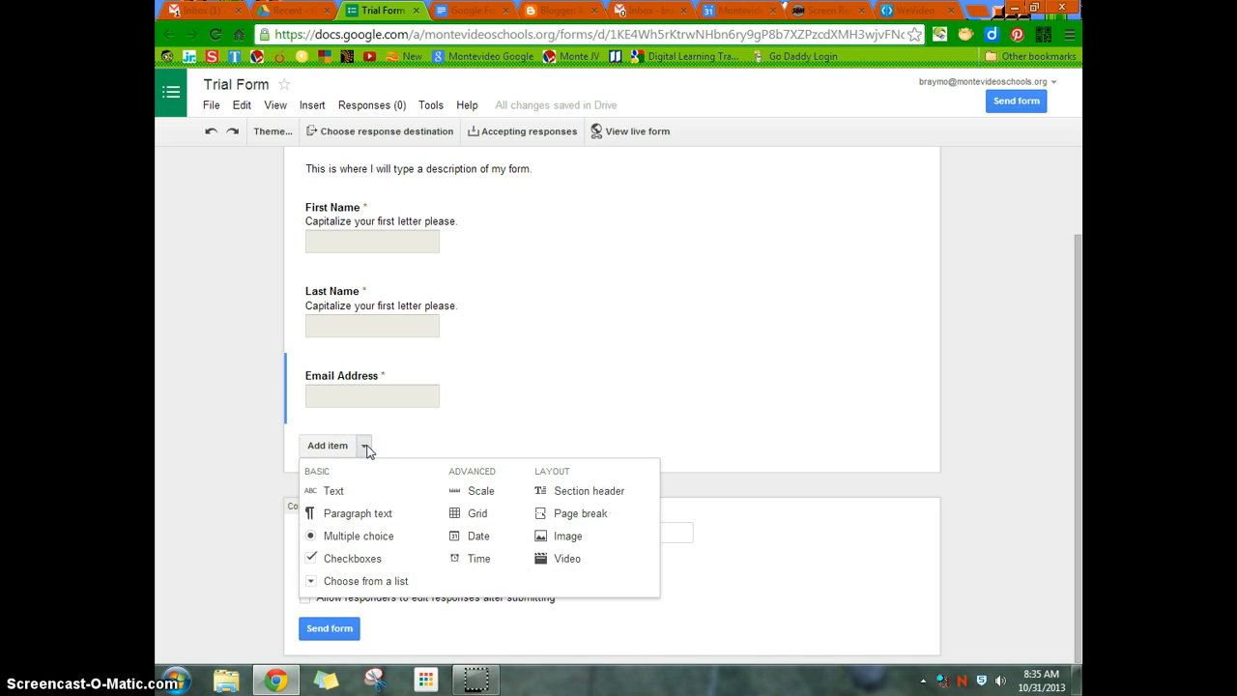
click(579, 514)
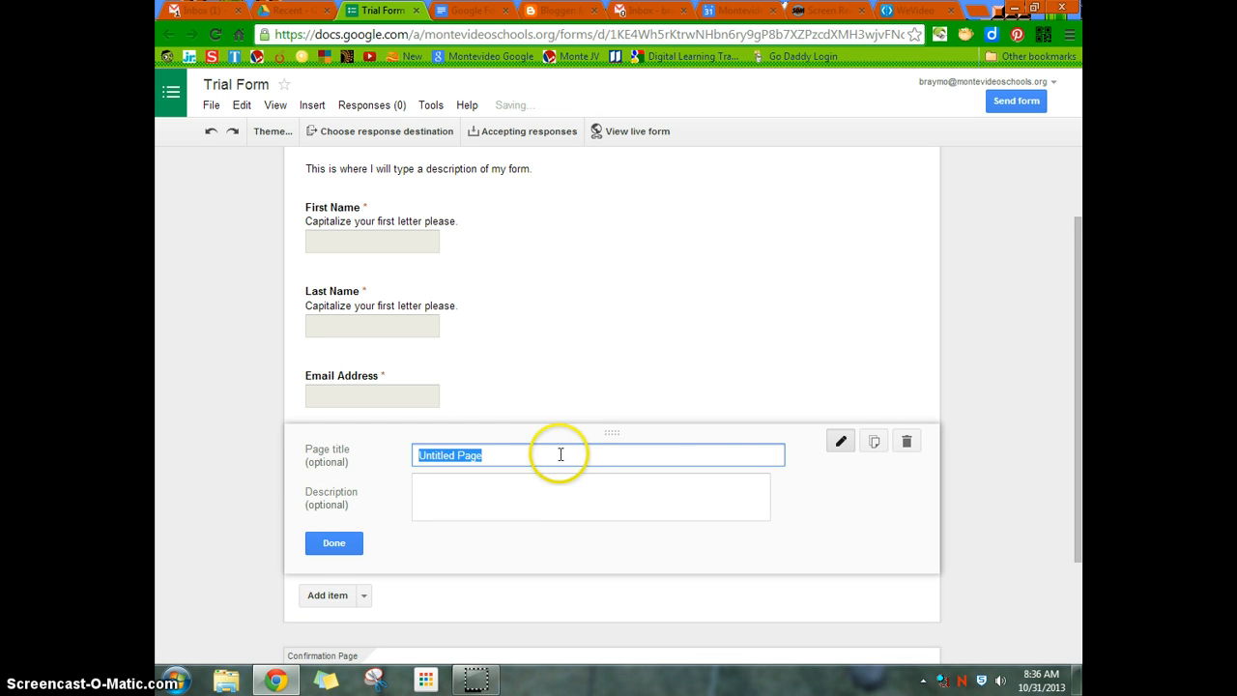
text(Quiz)
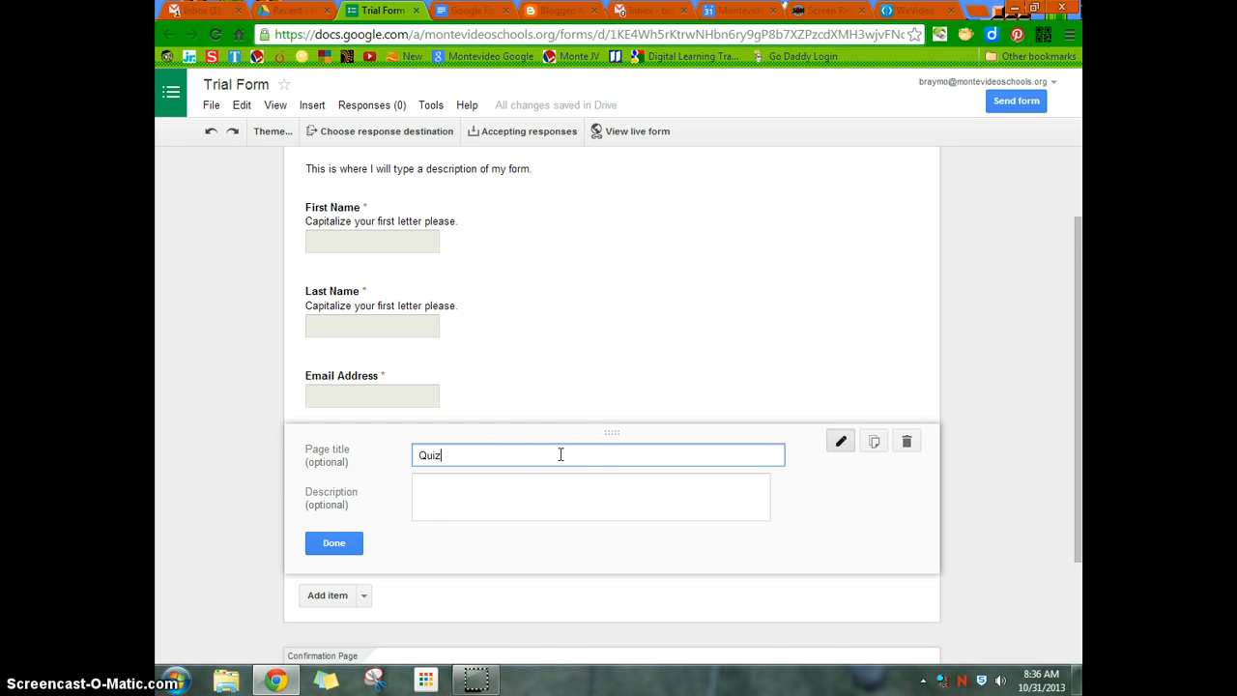
click(358, 548)
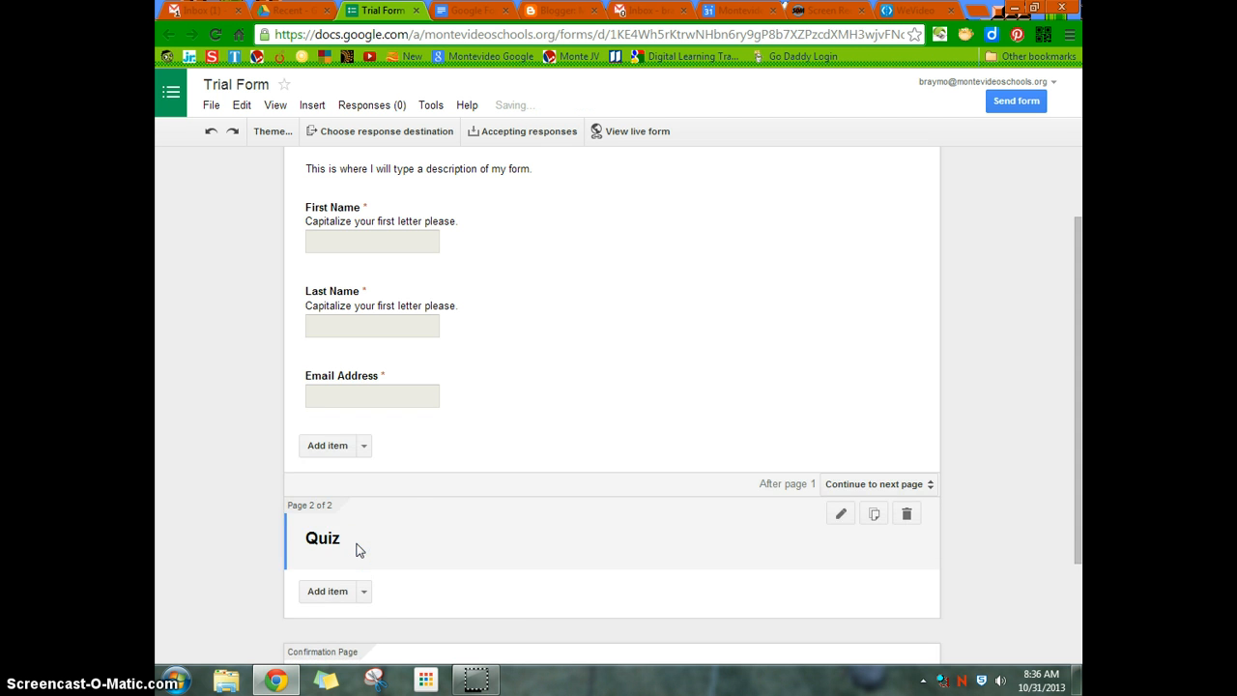
Add a multiple choice question titled "1+1=" to the Quiz page
scroll(367, 525, down, 1)
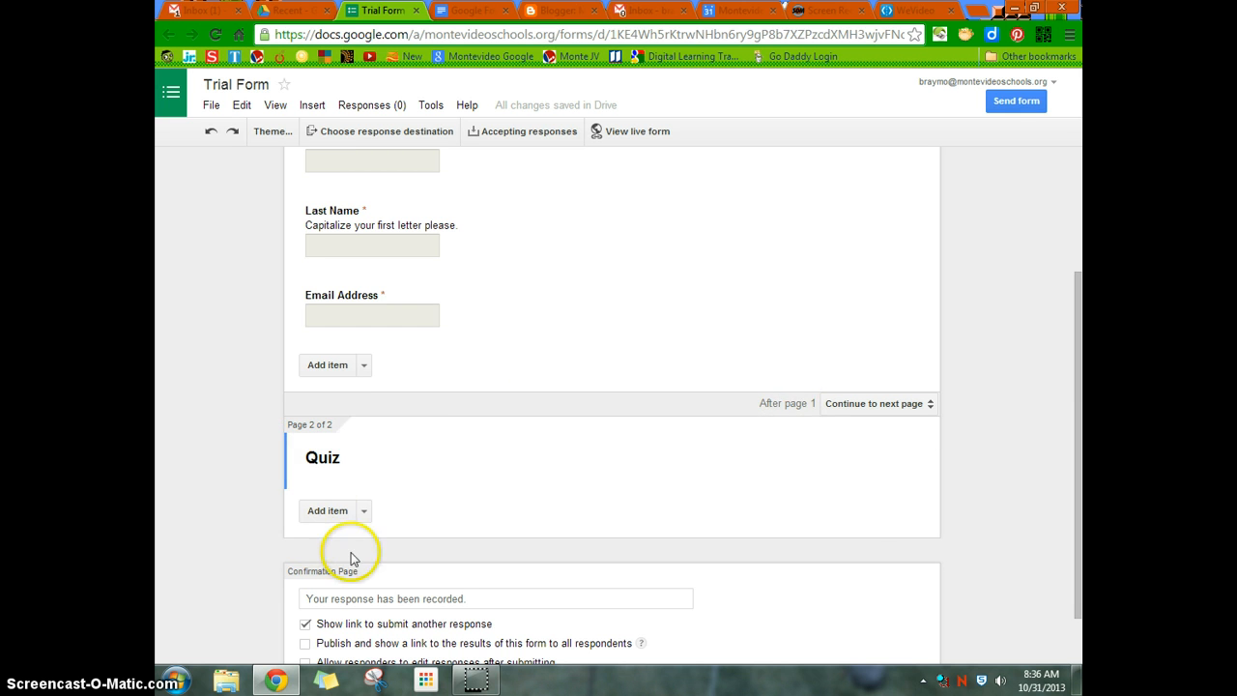
click(365, 510)
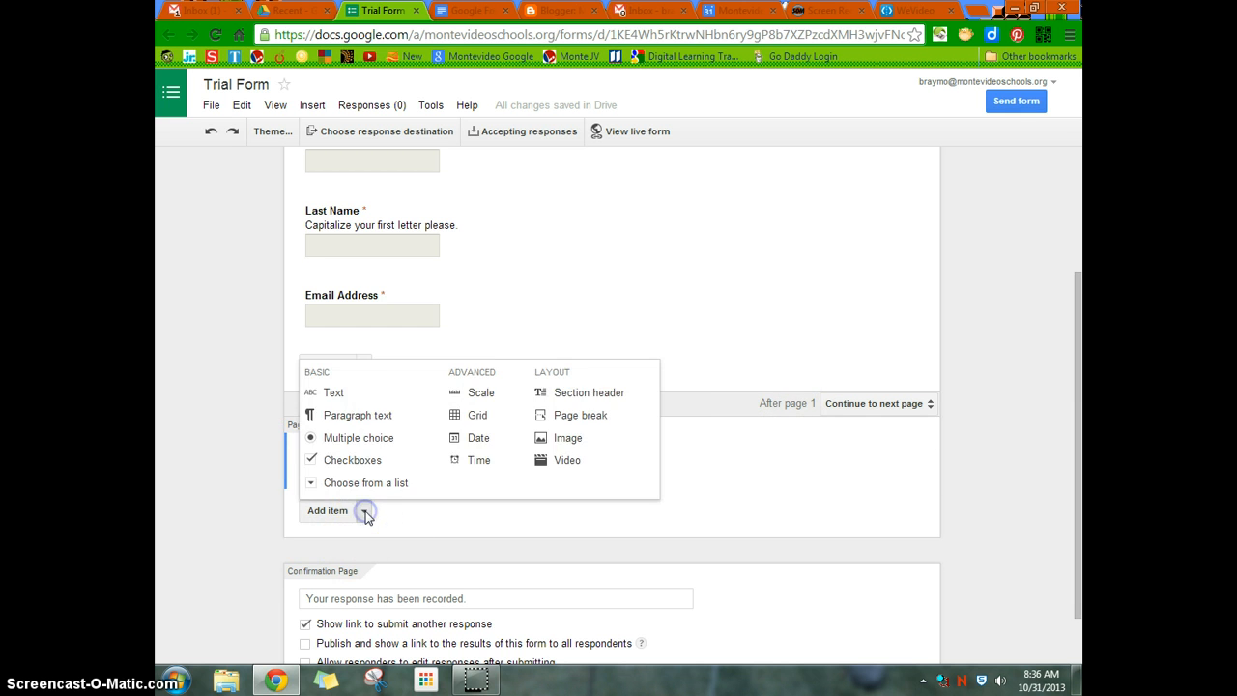
click(338, 436)
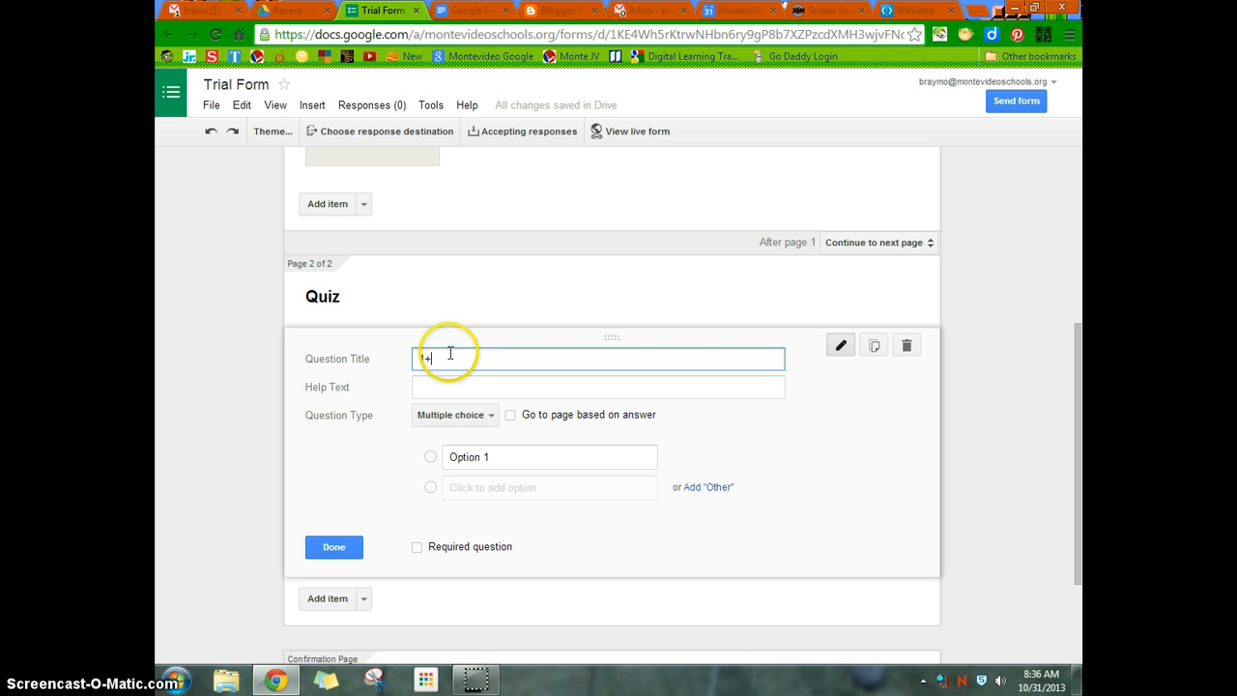
text(1+1=)
Enter the answer options 1, 2, 3 and 4 for the "1+1=" question and finish editing it
click(470, 456)
text(1)
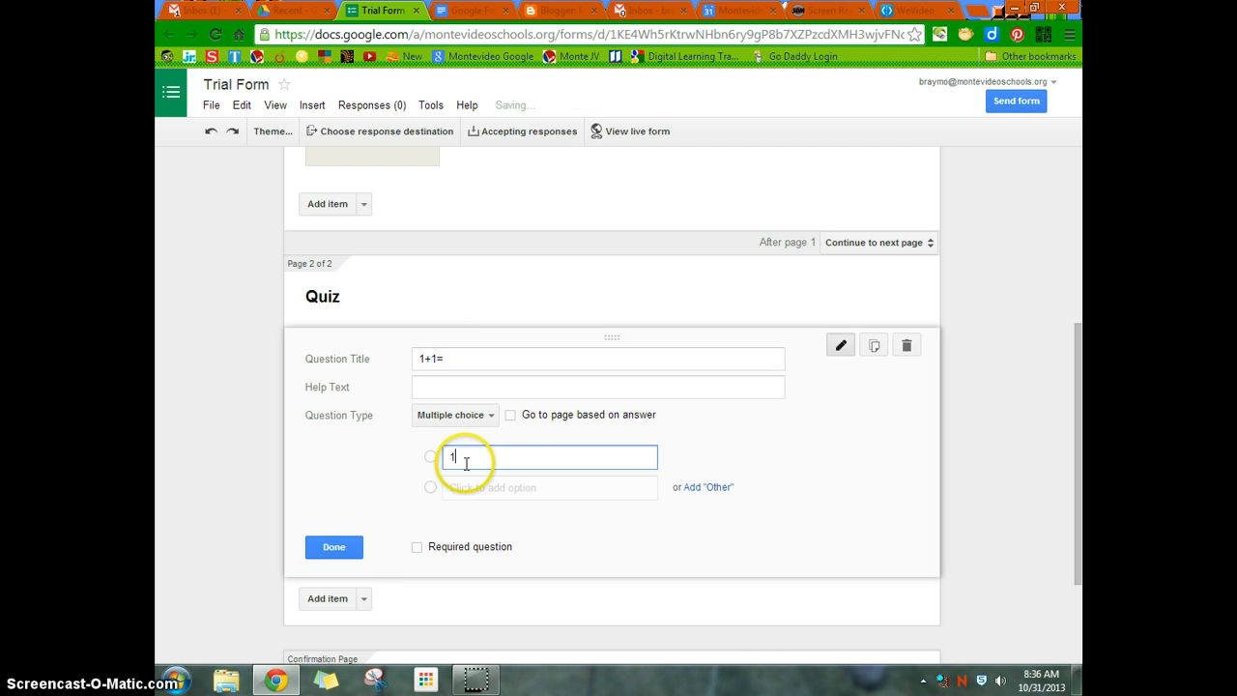
key(Return)
text(2)
key(Return)
text(3)
key(Return)
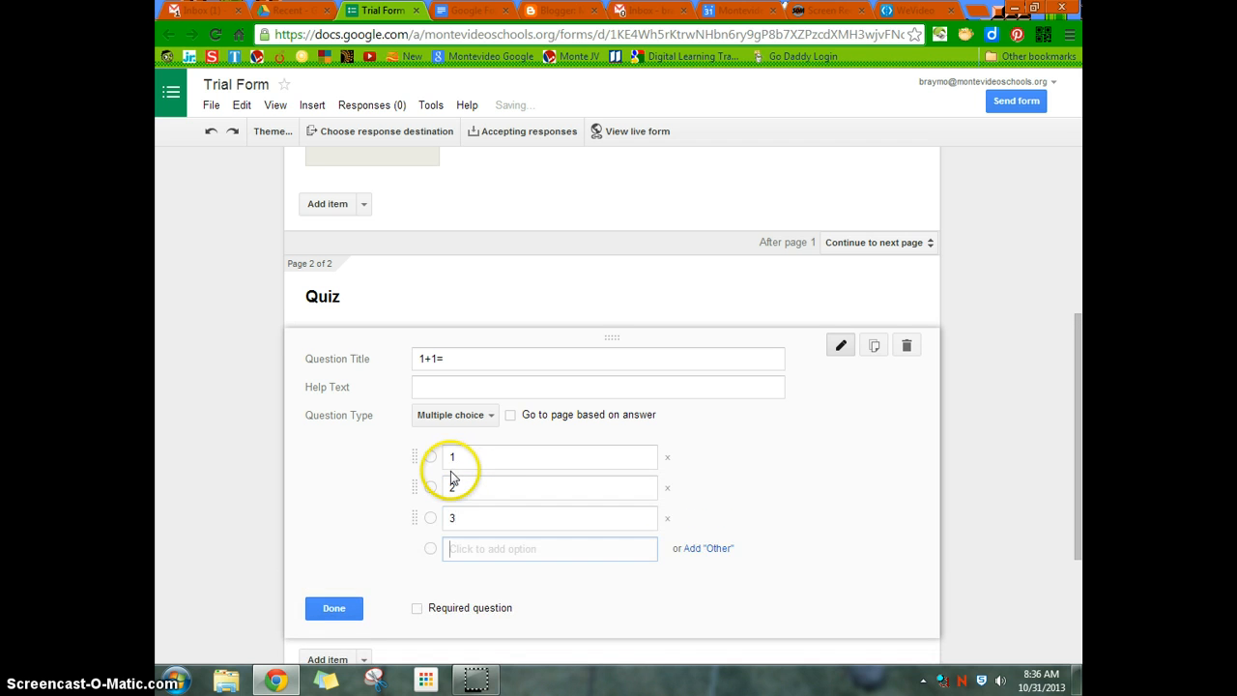
text(4)
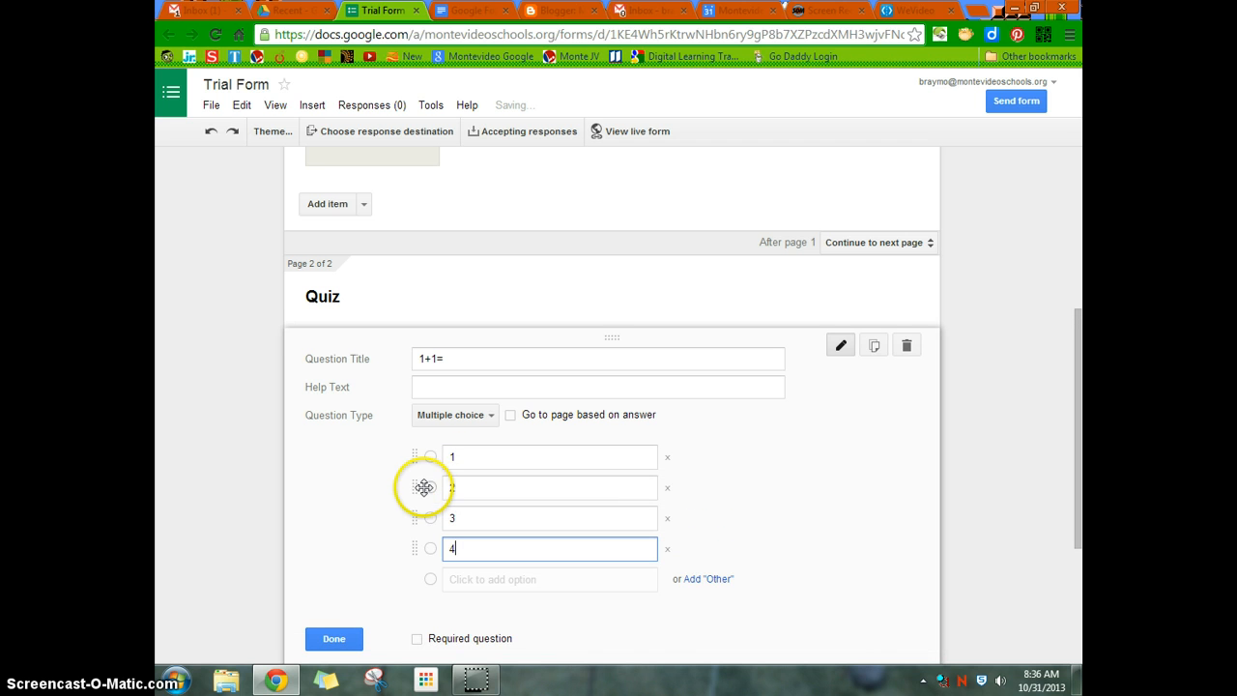
click(431, 494)
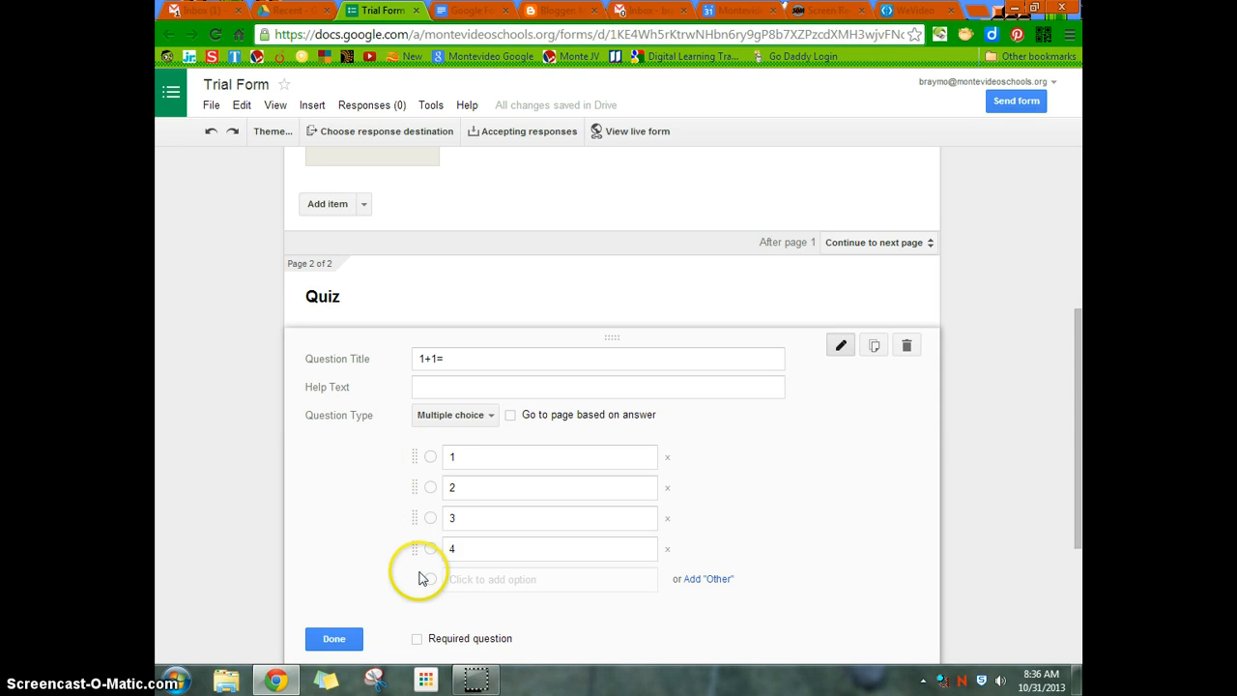
drag(1078, 432, 1079, 499)
mouse_move(415, 368)
mouse_down()
mouse_move(416, 331)
mouse_move(416, 367)
mouse_up()
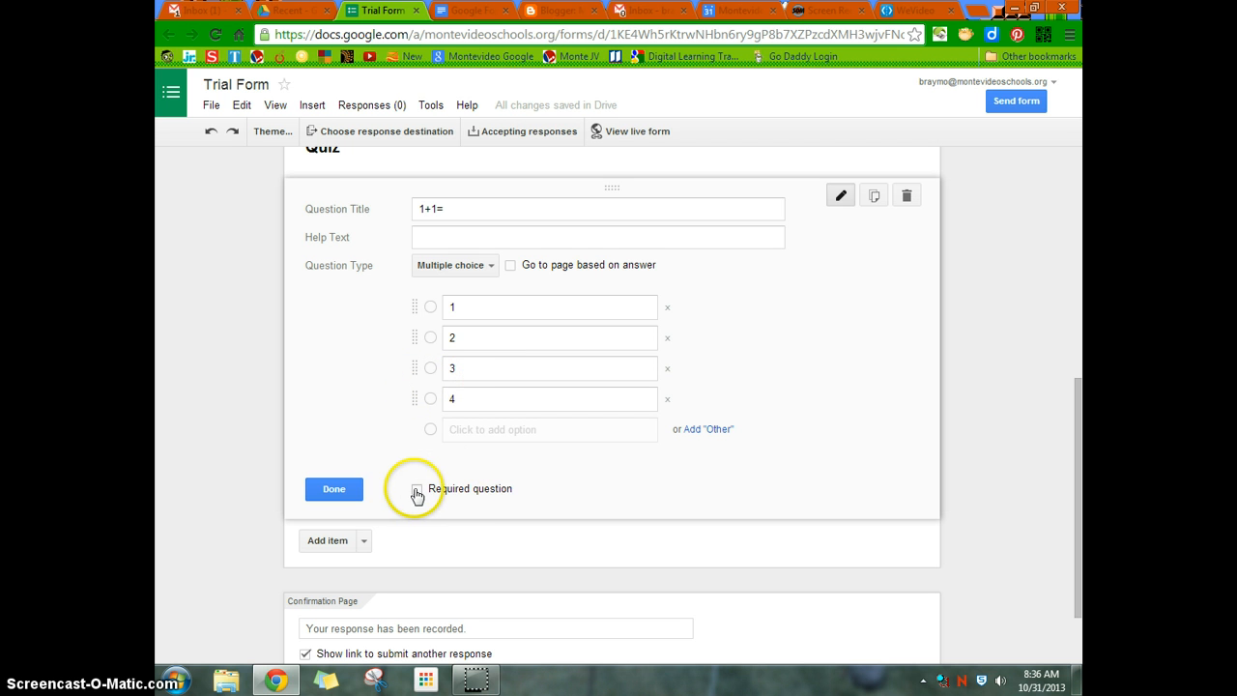
click(337, 490)
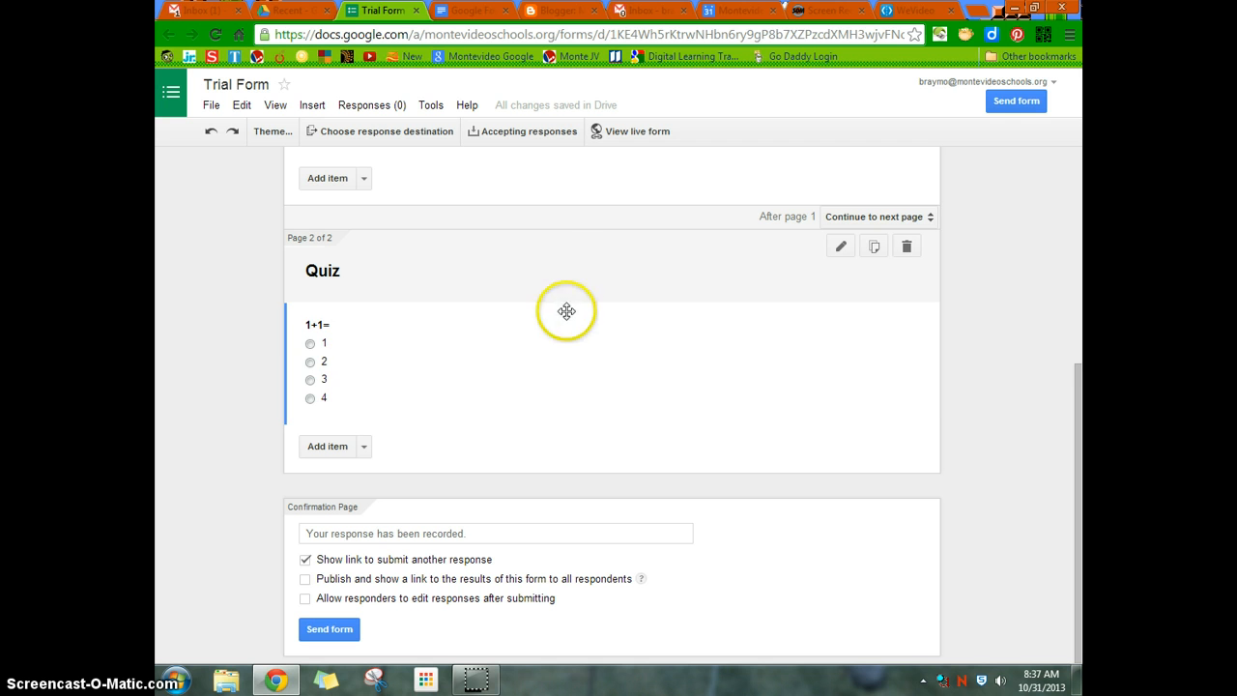
Duplicate the Quiz page header twice
click(874, 248)
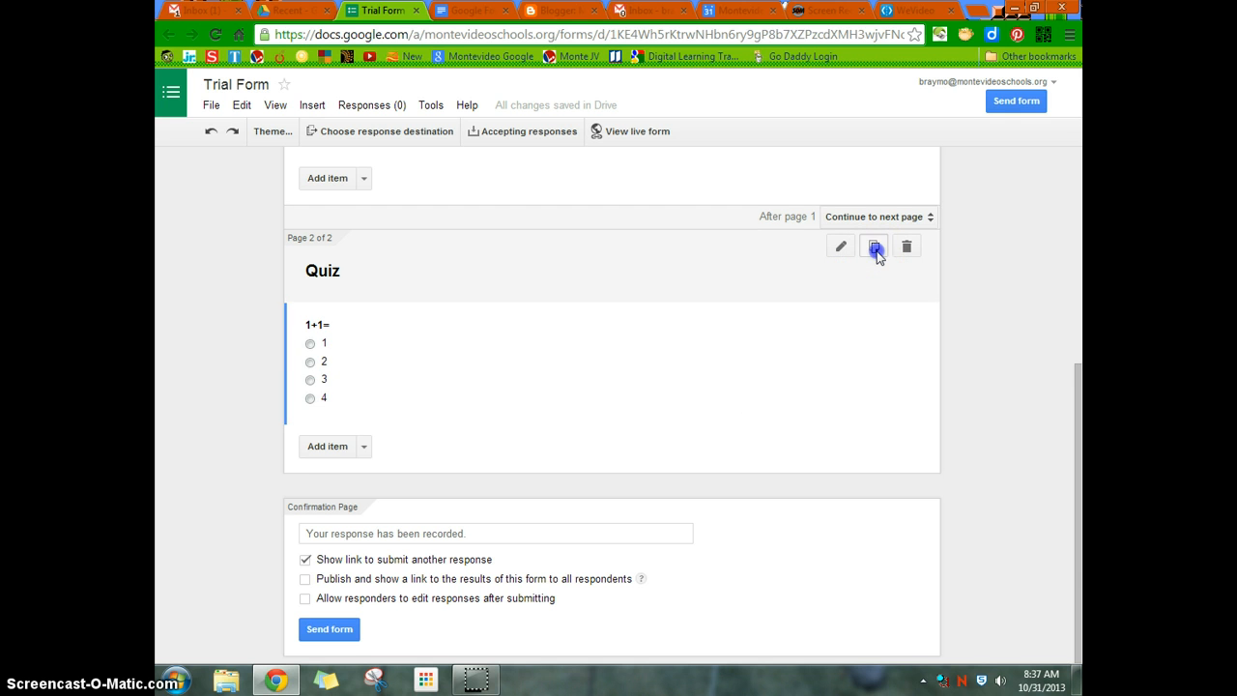
click(874, 249)
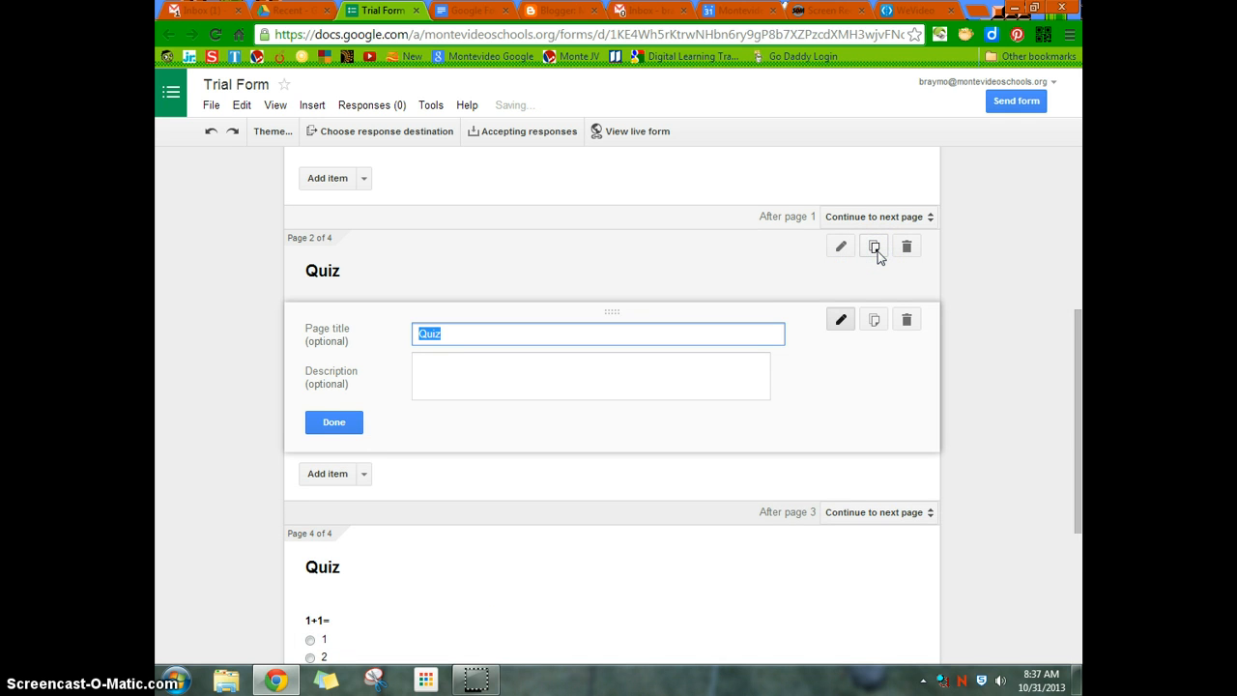
Delete the "1+1=" question and the two extra Quiz pages, keeping a single Quiz page
scroll(743, 388, down, 2)
scroll(741, 388, up, 3)
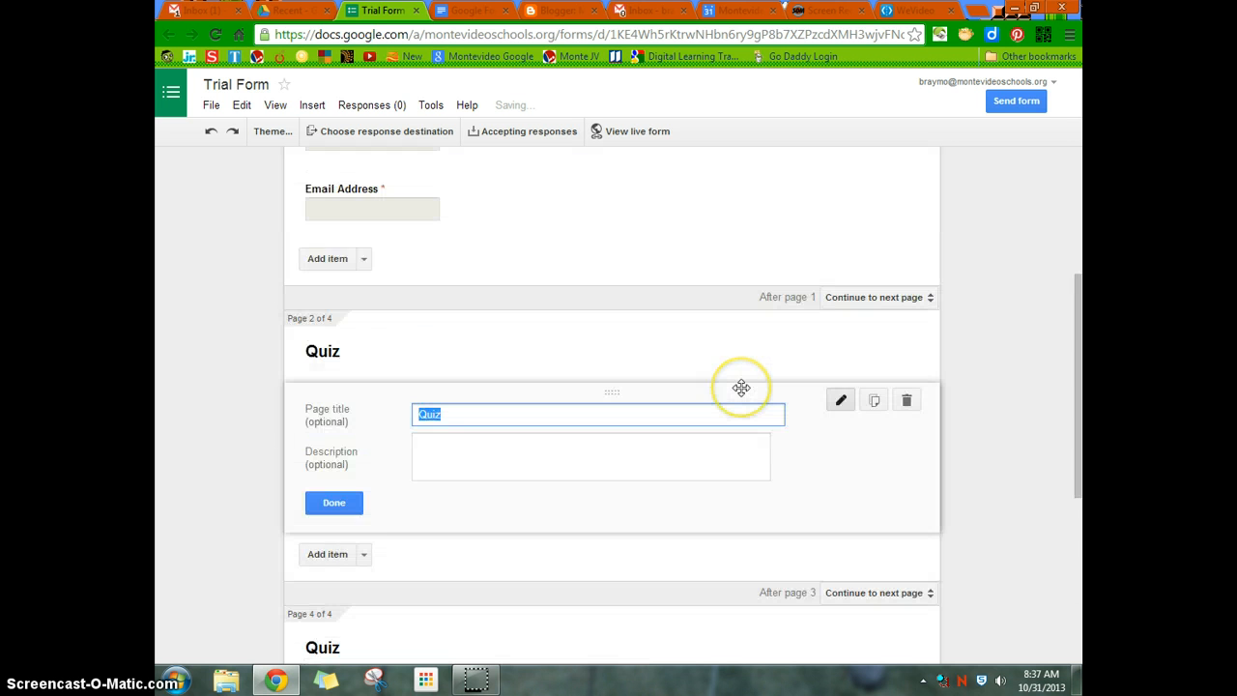
scroll(741, 388, down, 3)
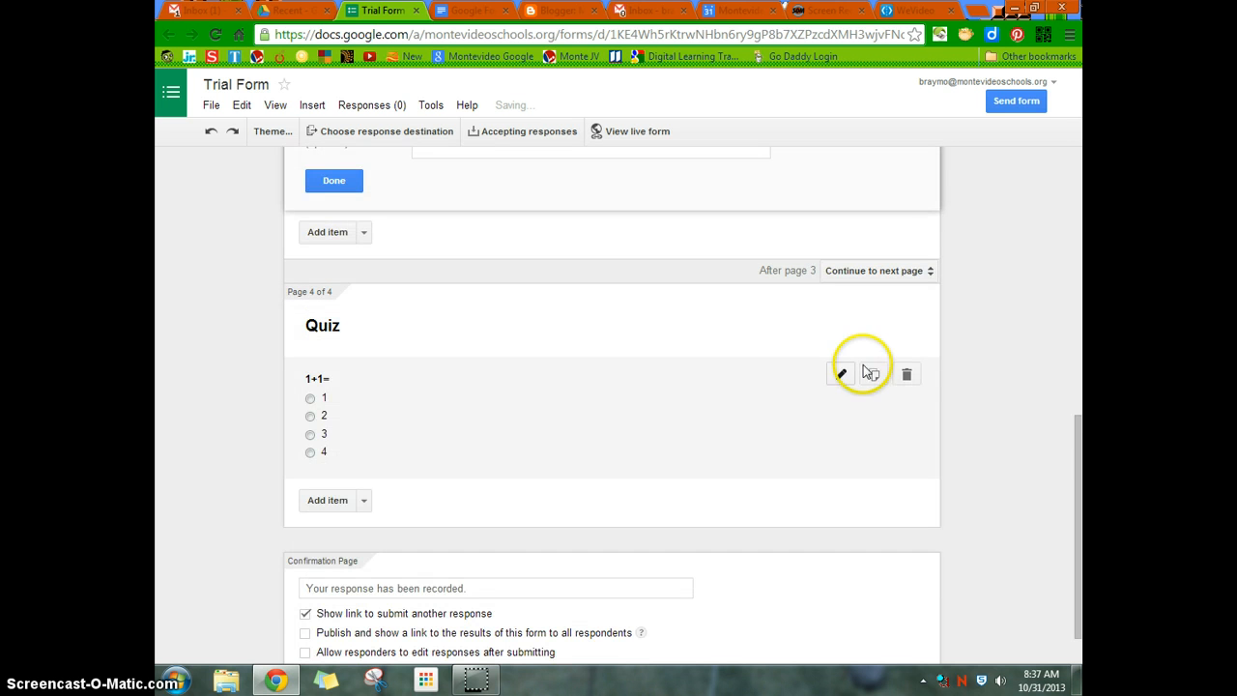
click(906, 378)
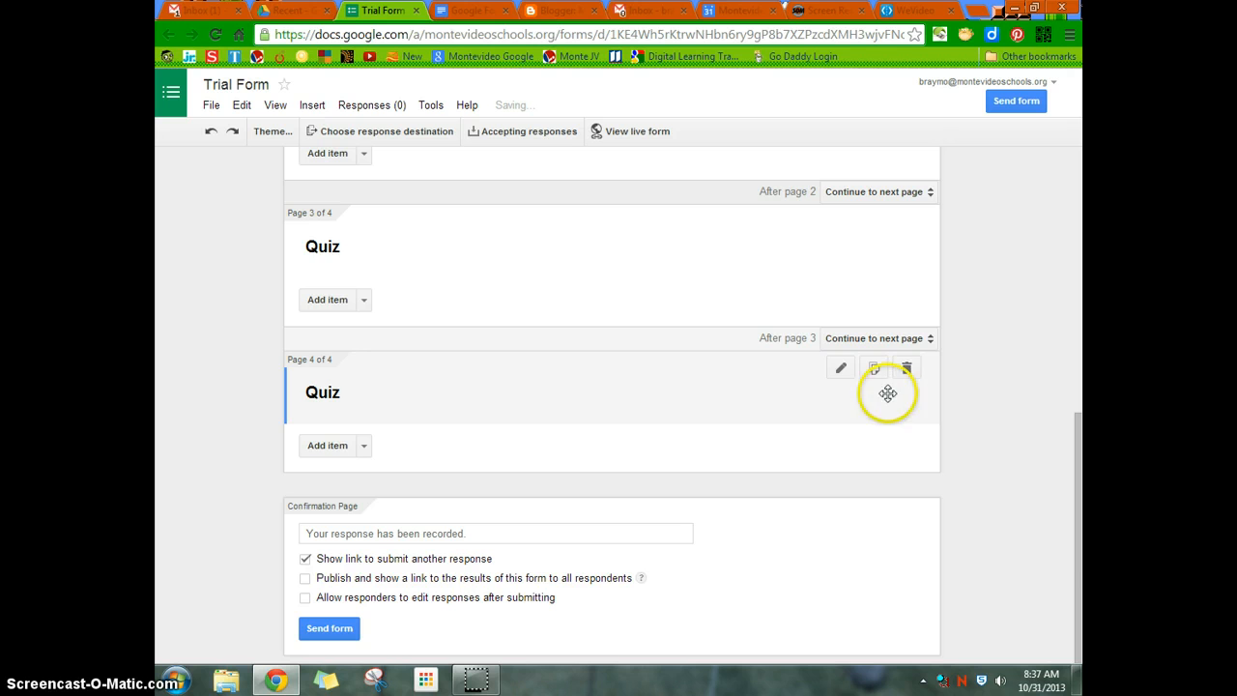
click(906, 371)
scroll(726, 335, up, 4)
scroll(726, 335, down, 5)
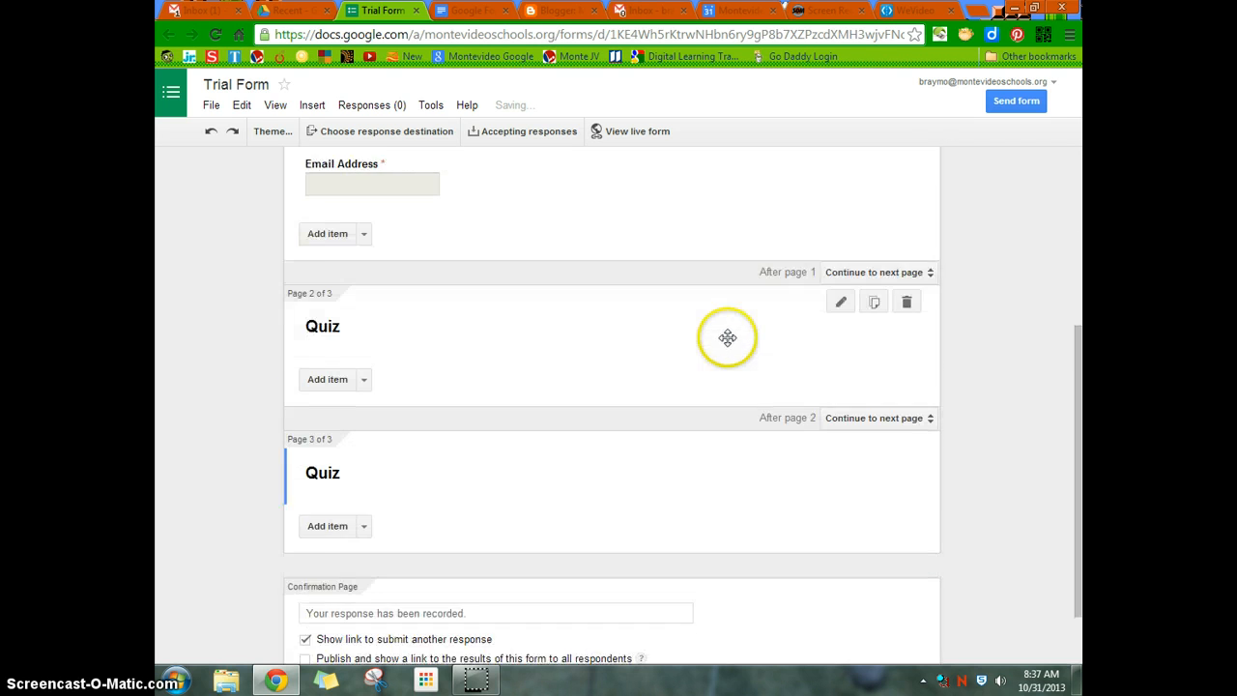
click(904, 367)
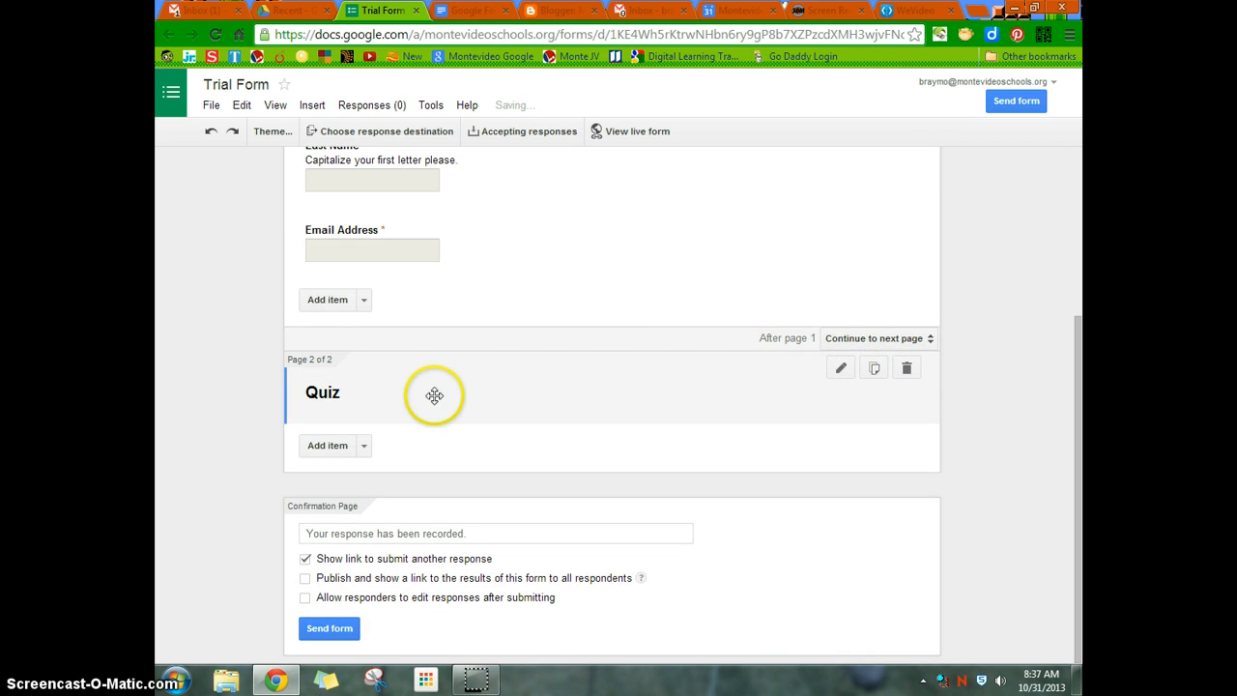
Add a new multiple choice question titled "1+1=" to the remaining Quiz page
click(364, 445)
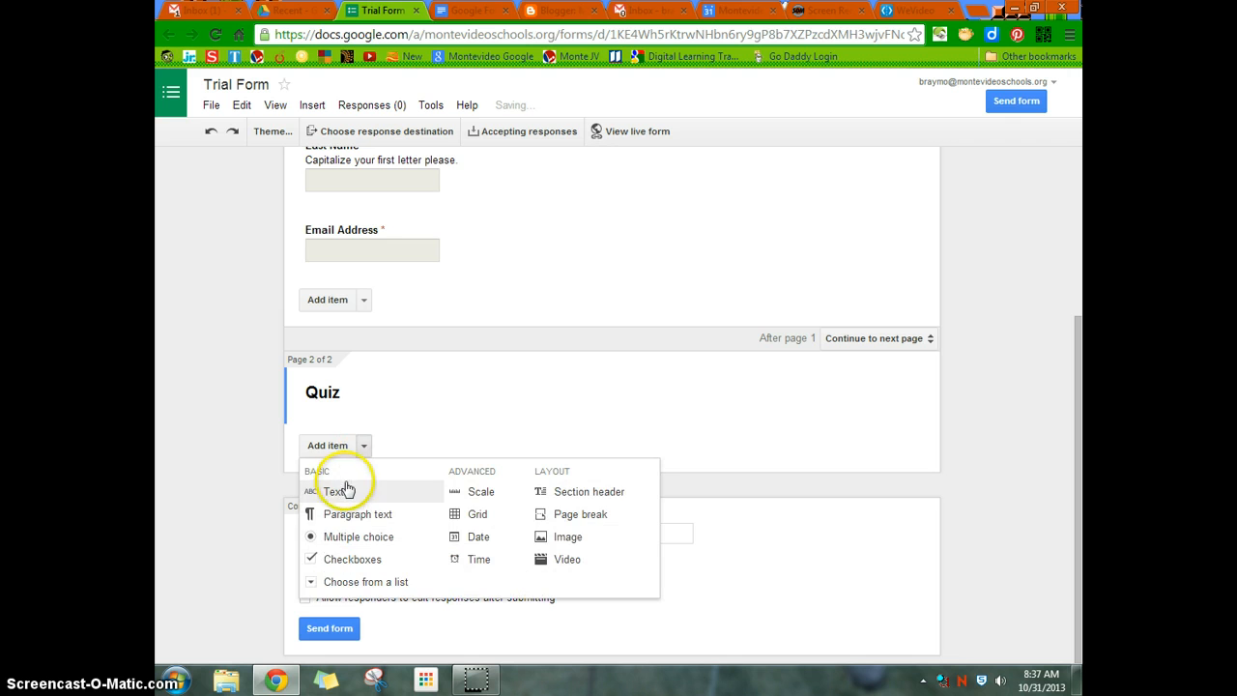
click(346, 536)
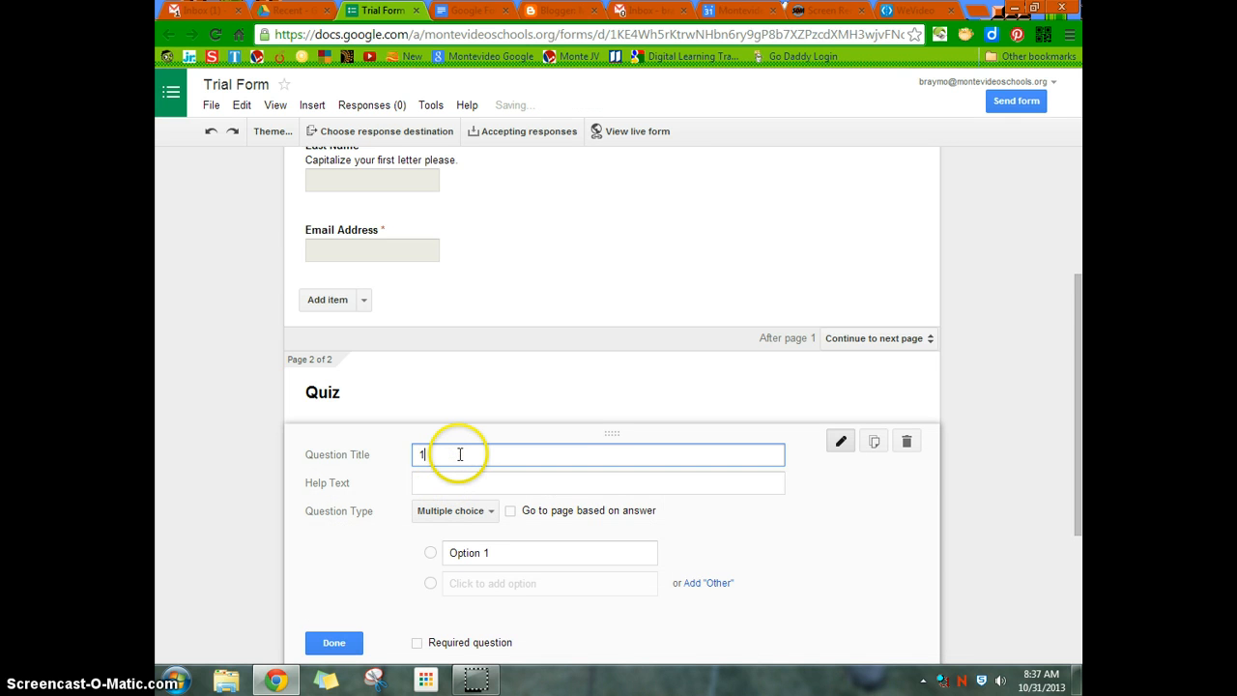
key(Tab)
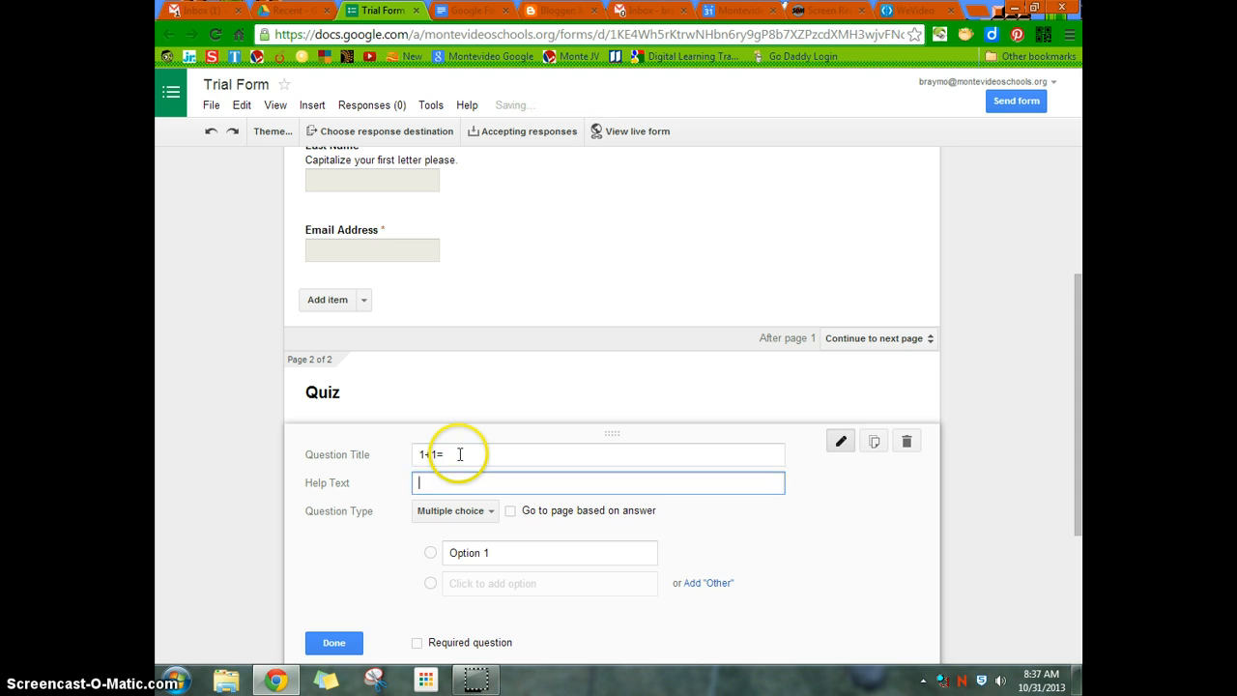
Give the new "1+1=" question the answer options 1, 2, 3 and 4, leaving the help text empty, and finish editing
key(Tab)
key(Tab)
key(Tab)
text(1)
key(Return)
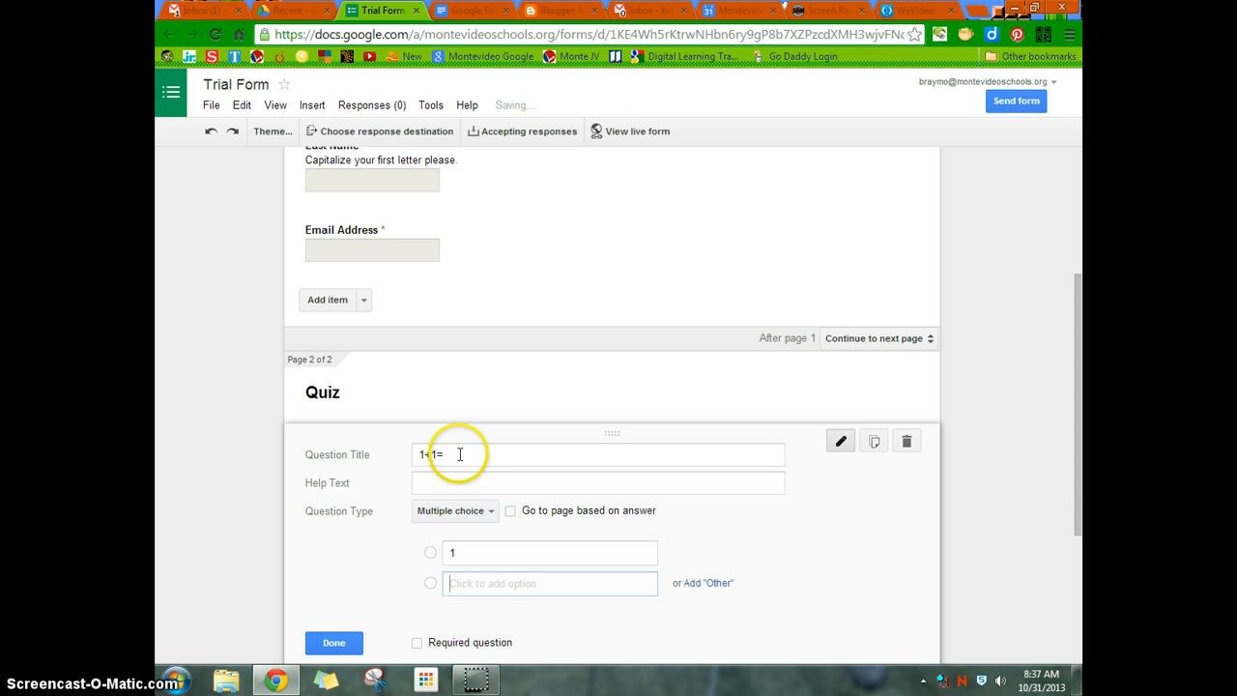
text(2)
key(Return)
text(3)
key(Return)
text(4)
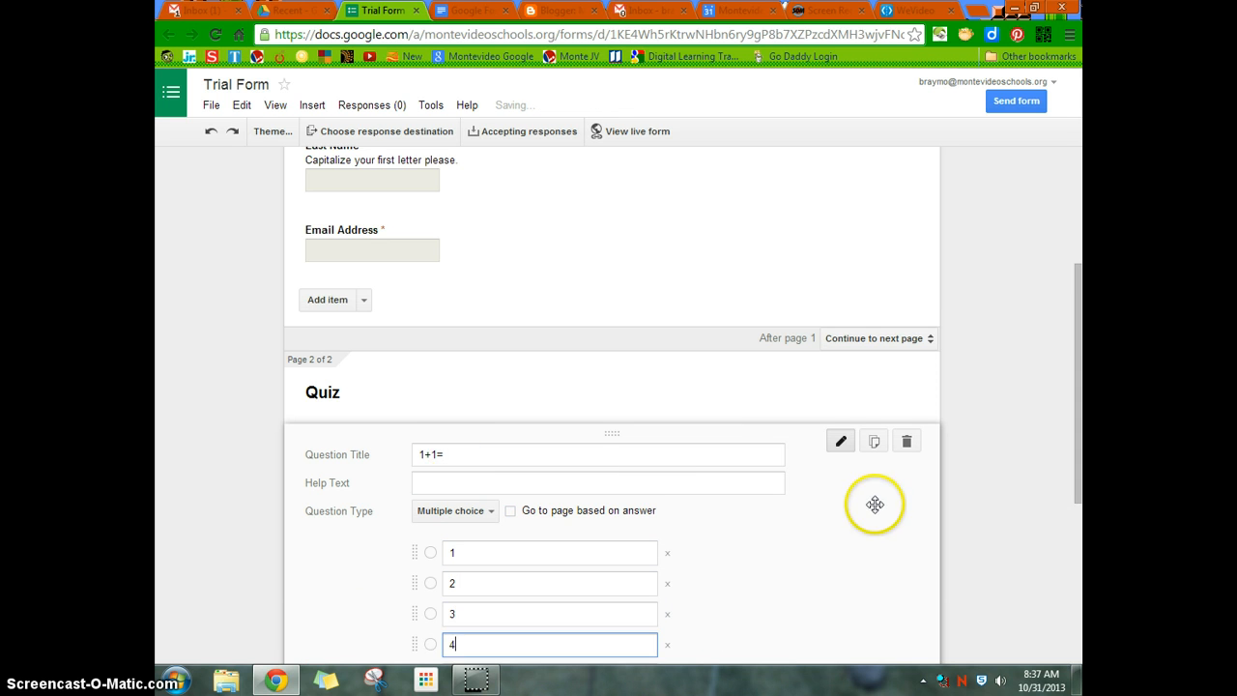
scroll(873, 505, down, 2)
click(334, 573)
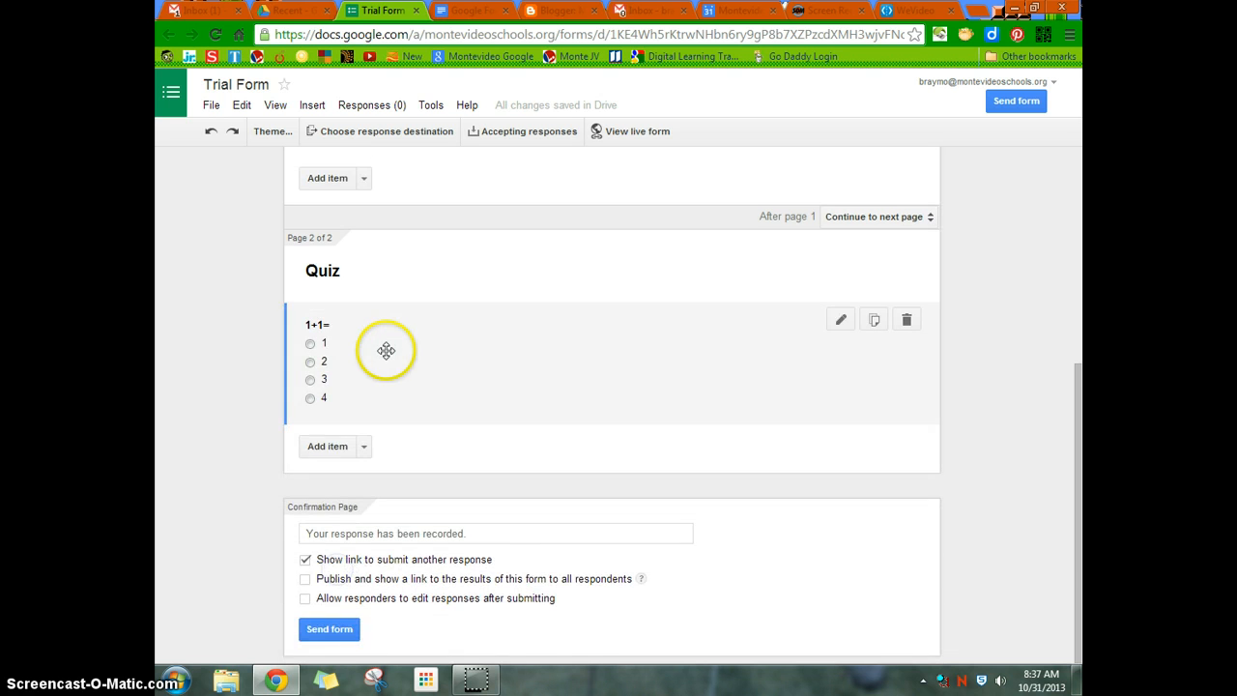
Duplicate the "1+1=" question three times on the Quiz page
click(395, 350)
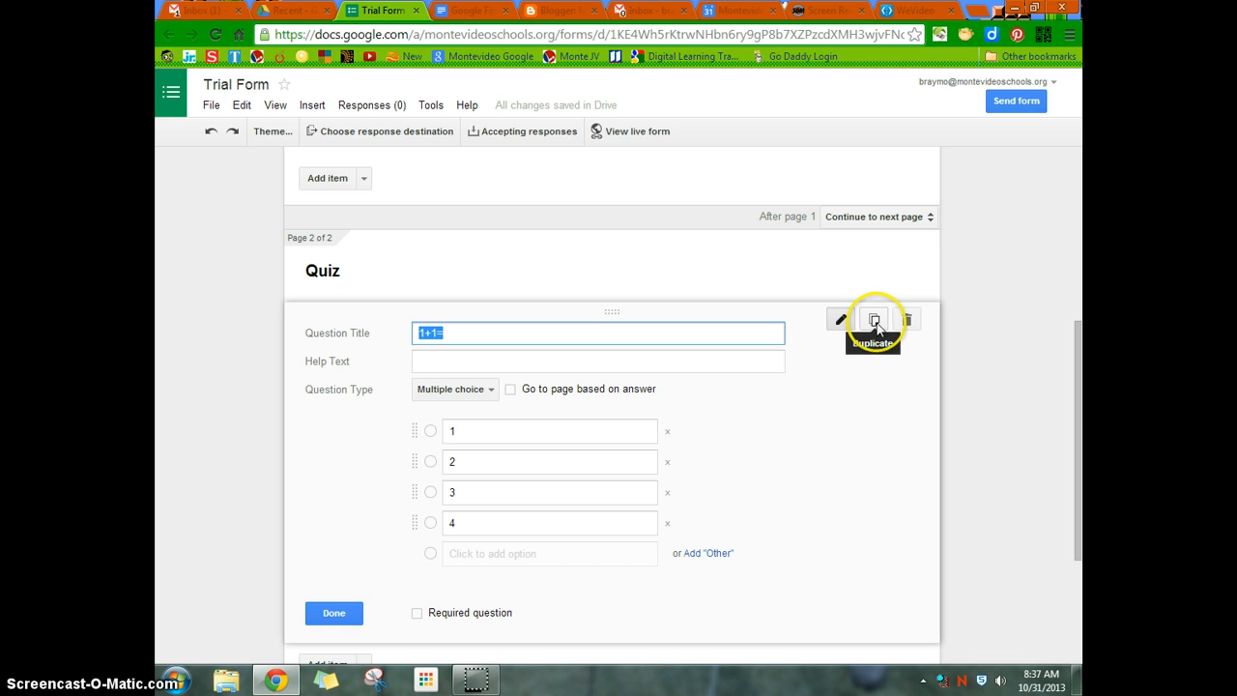
click(874, 321)
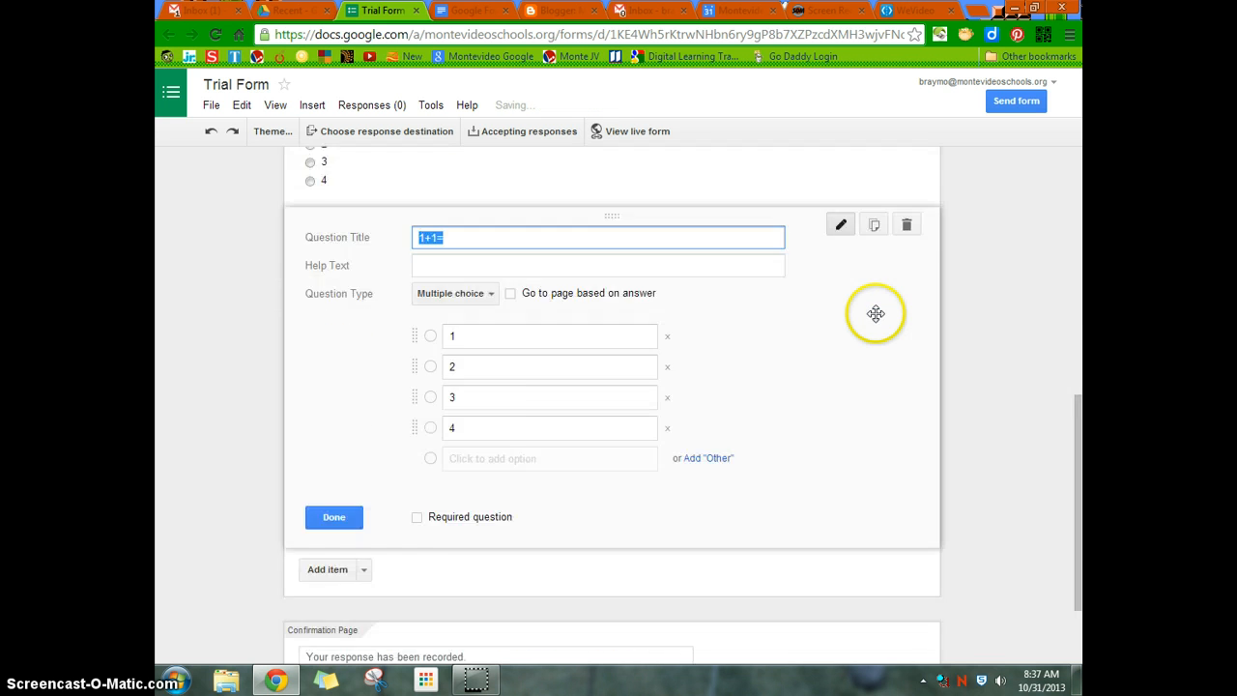
click(874, 317)
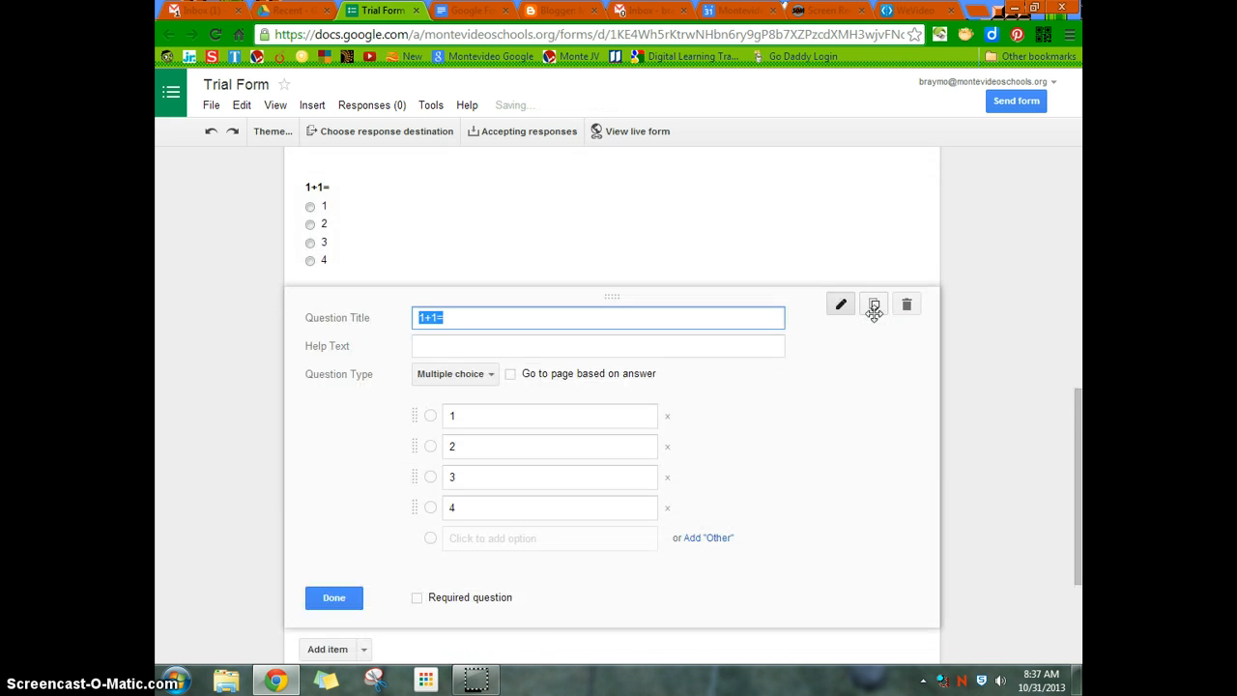
click(874, 315)
scroll(792, 391, up, 5)
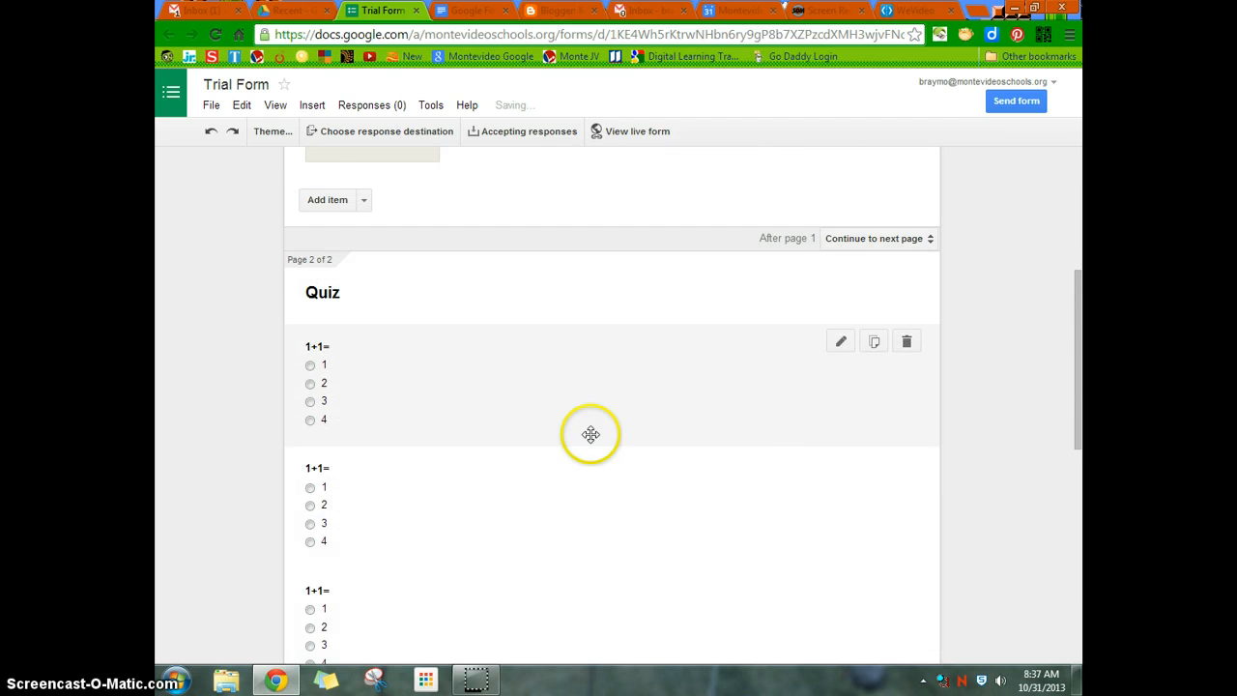
Retitle the second quiz question as "1+2=" and finish editing it
scroll(390, 397, down, 1)
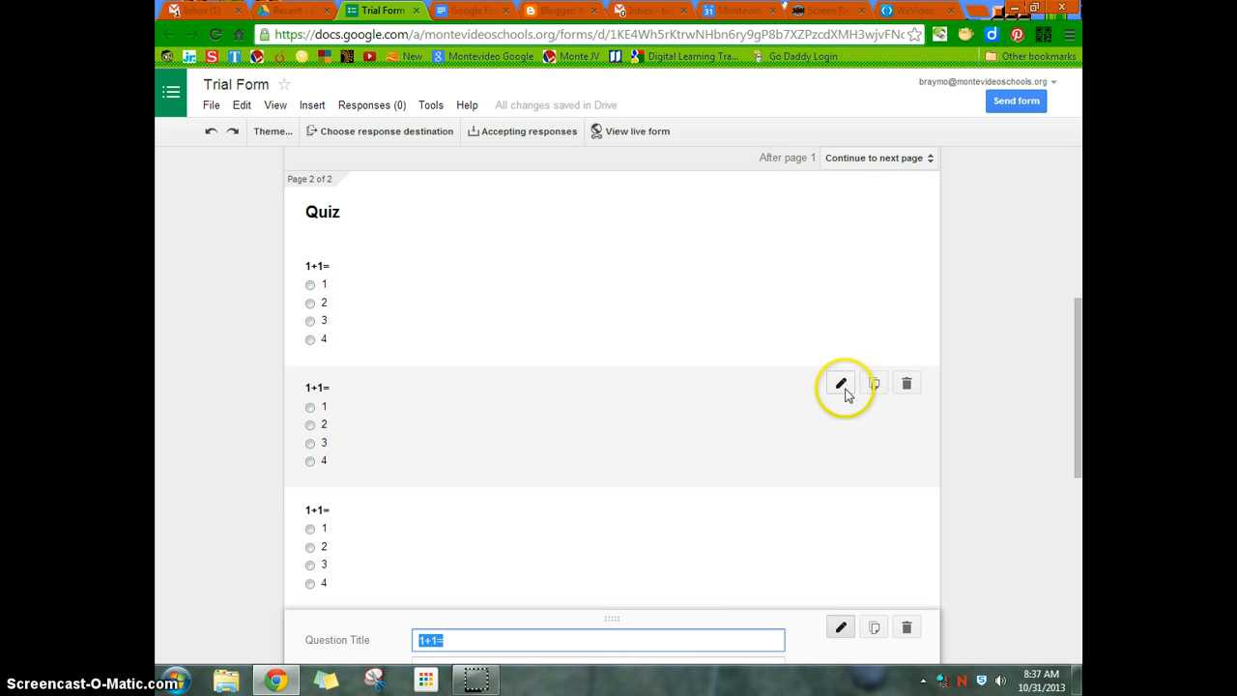
click(842, 385)
click(434, 393)
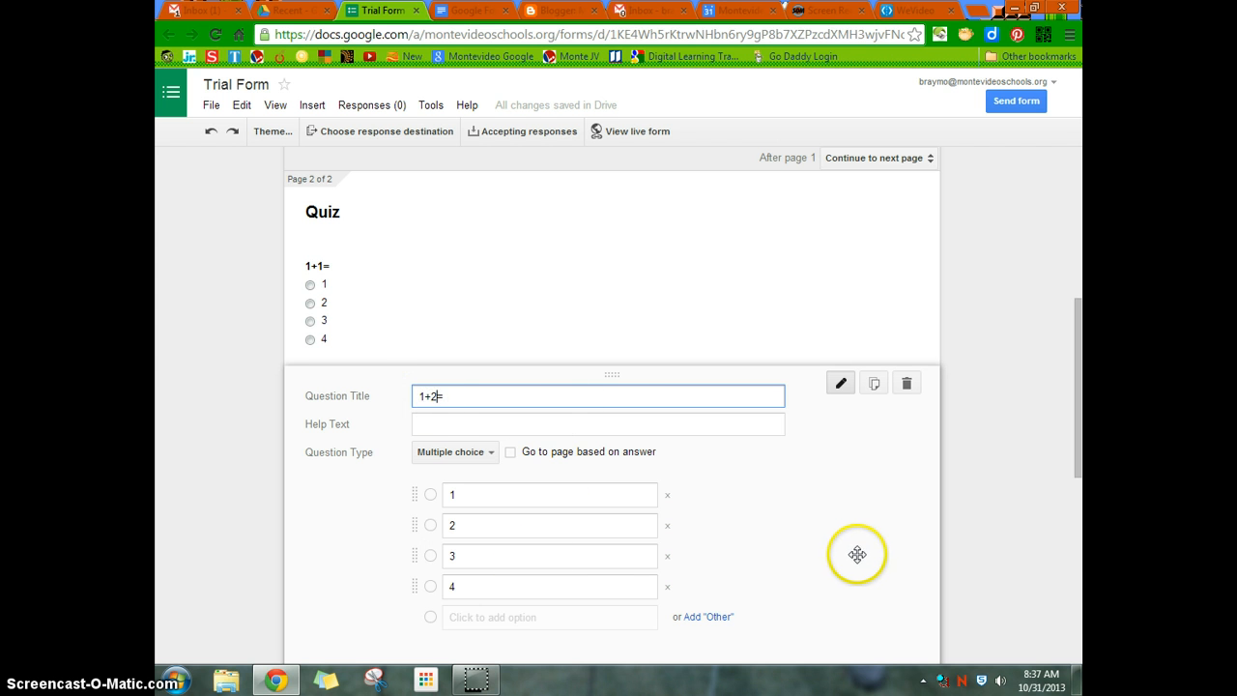
scroll(857, 552, down, 1)
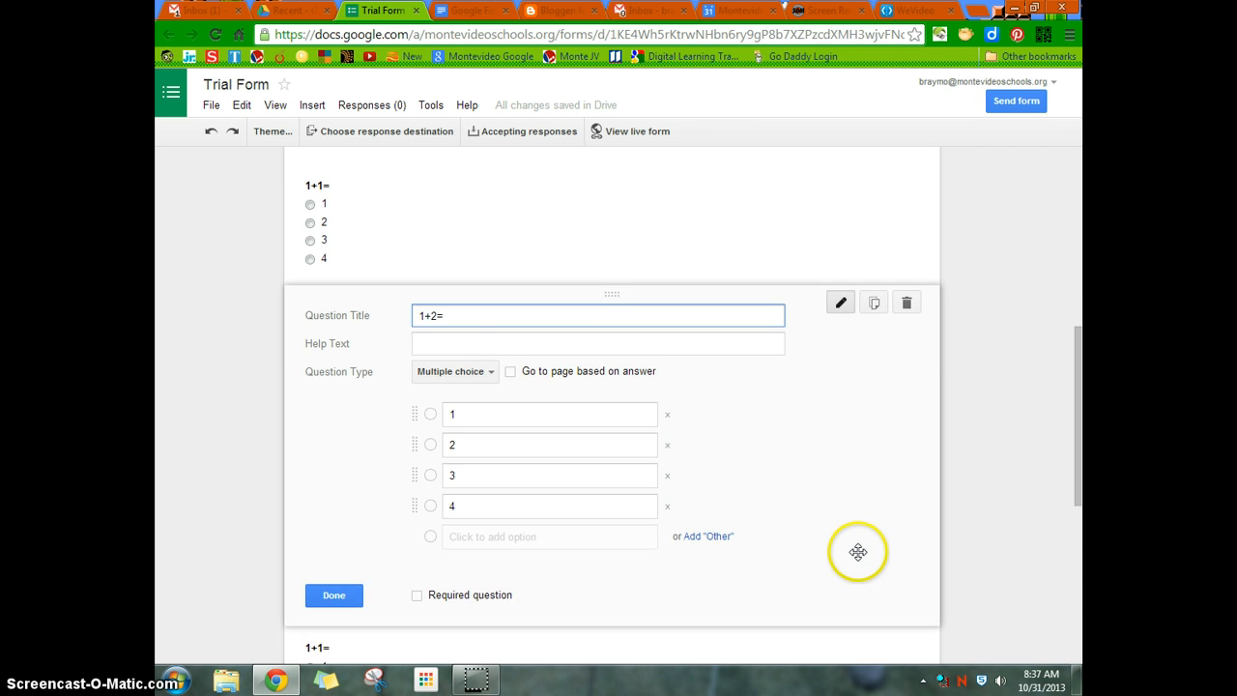
click(335, 595)
Retitle the third quiz question as "2+1=" and finish editing it
click(843, 425)
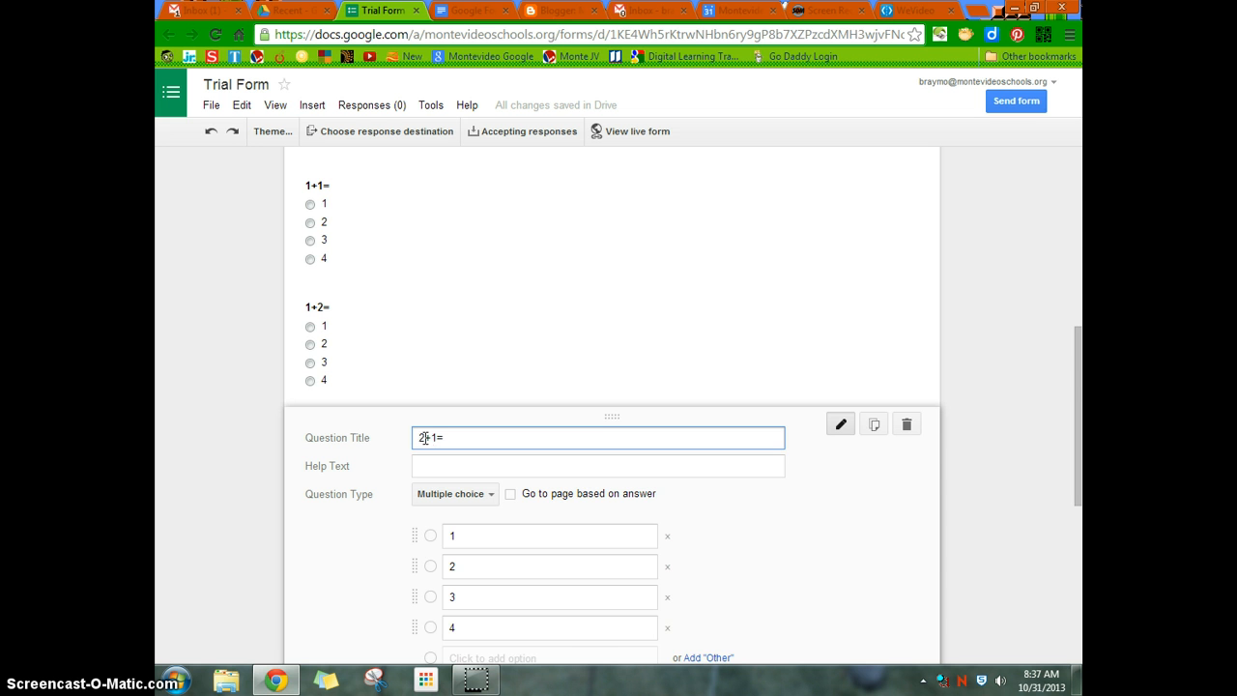
scroll(869, 508, down, 1)
click(321, 641)
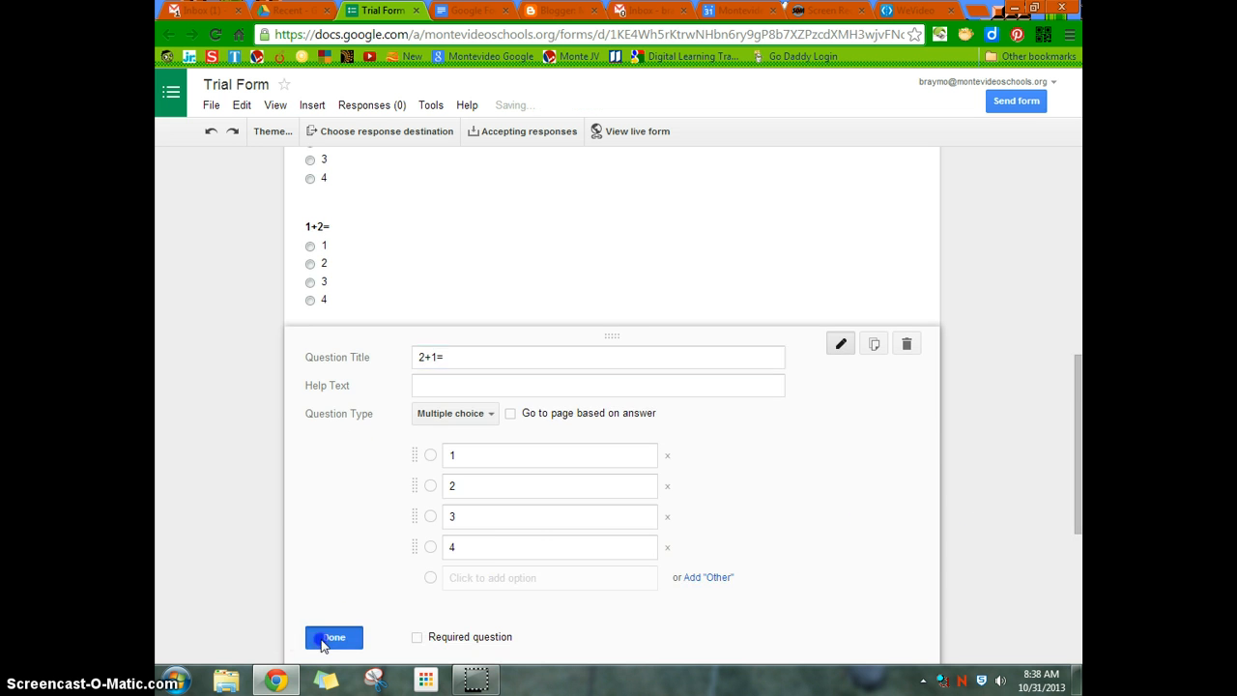
Retitle the fourth quiz question as "1+3=" and finish editing it
click(837, 468)
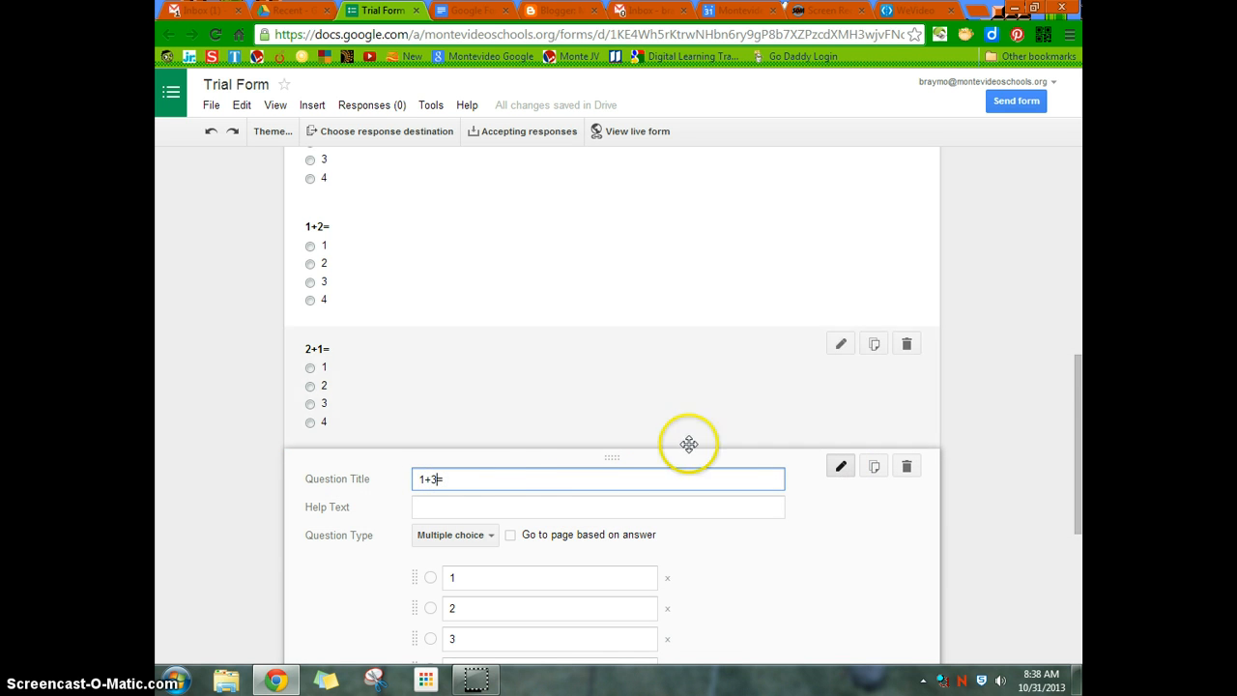
scroll(851, 512, down, 2)
click(337, 582)
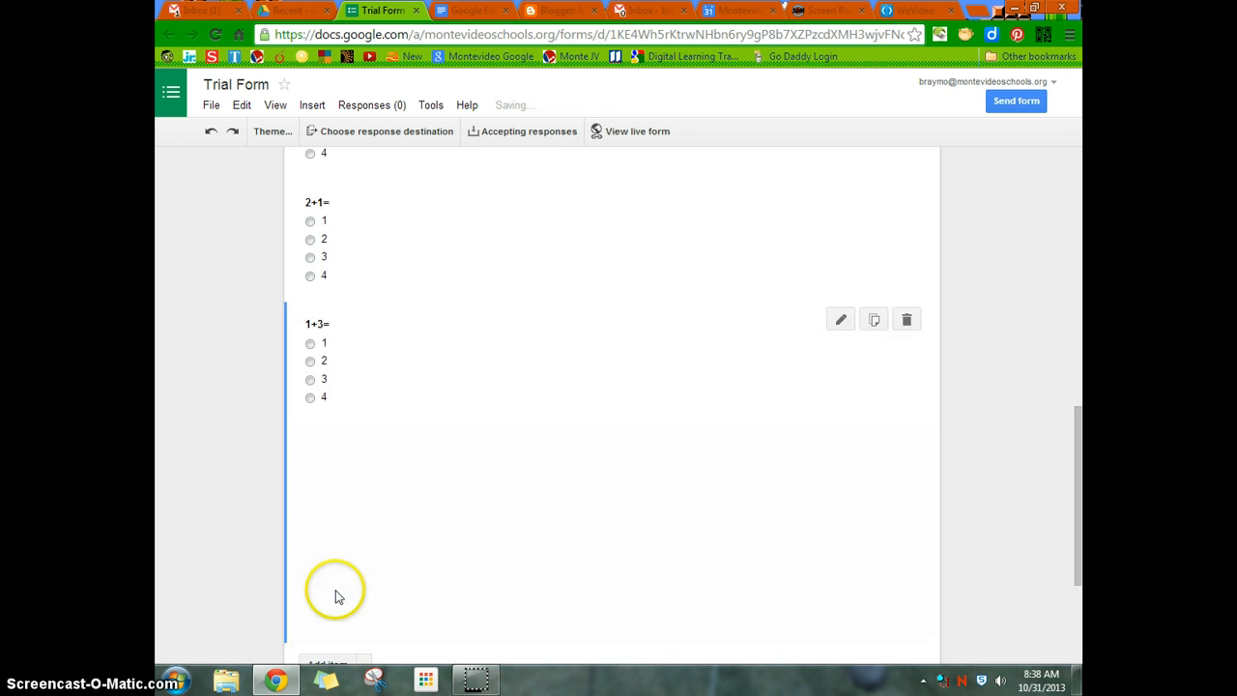
View the live form, fill in the first name, last name and email address from an autofill suggestion, and continue to the Quiz page
scroll(447, 359, up, 4)
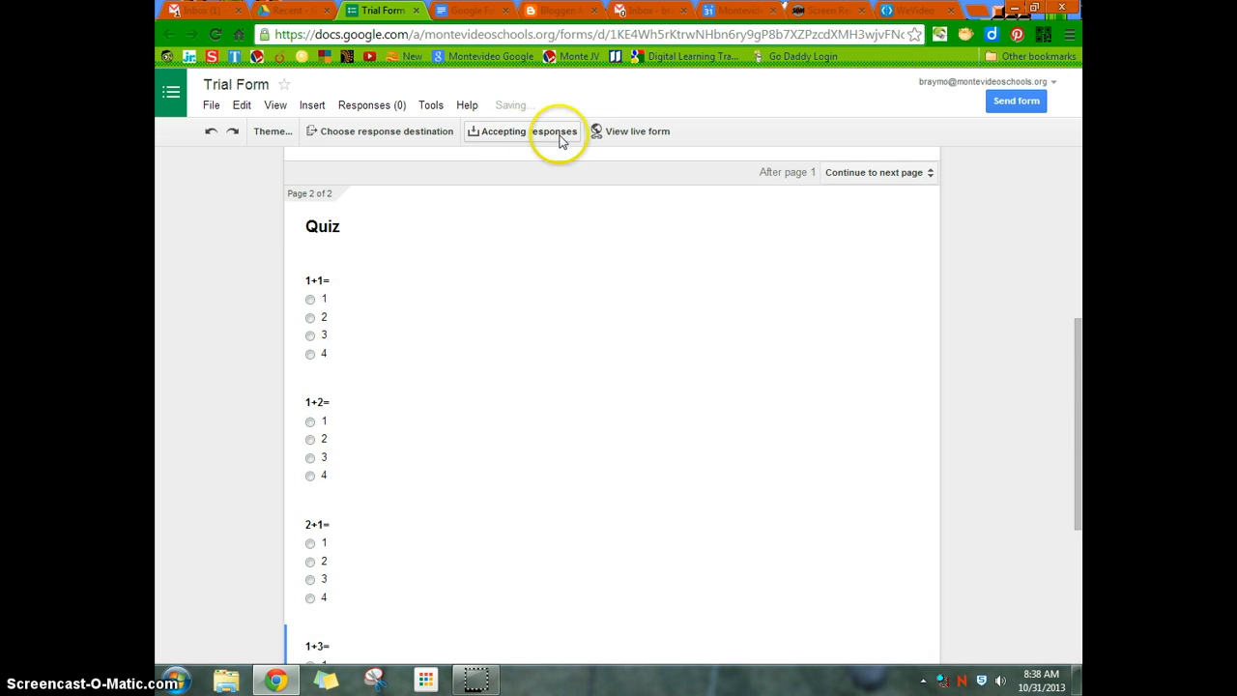
click(618, 136)
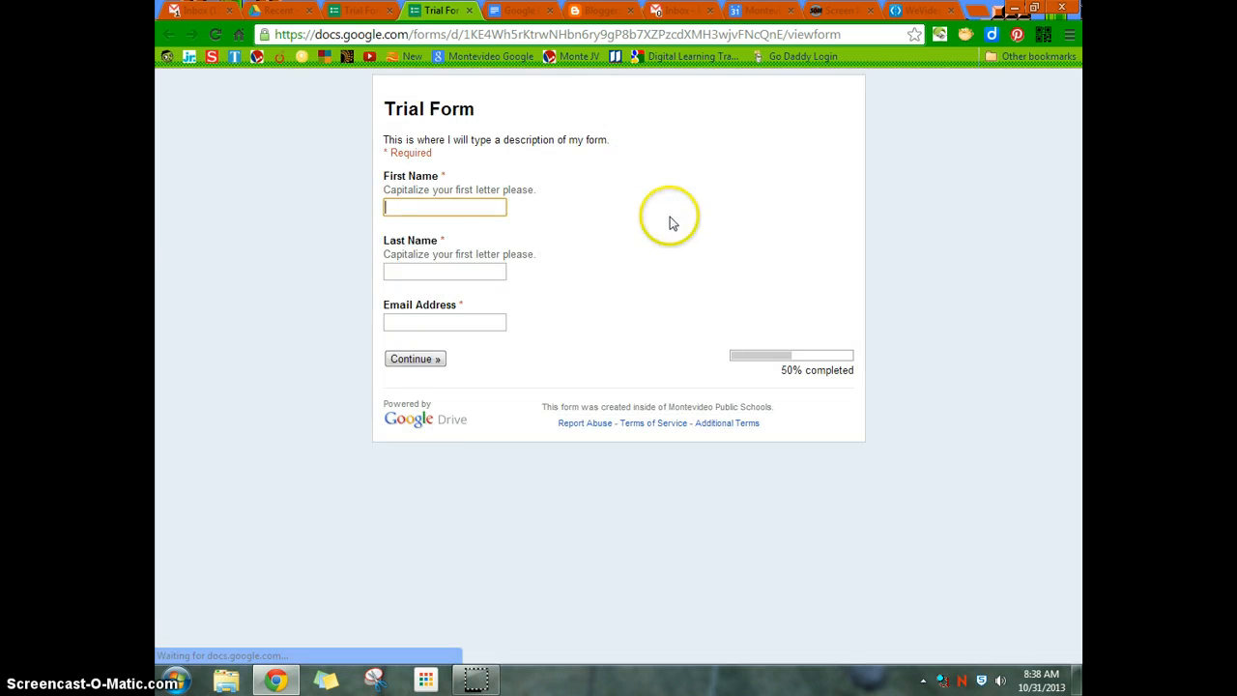
click(440, 202)
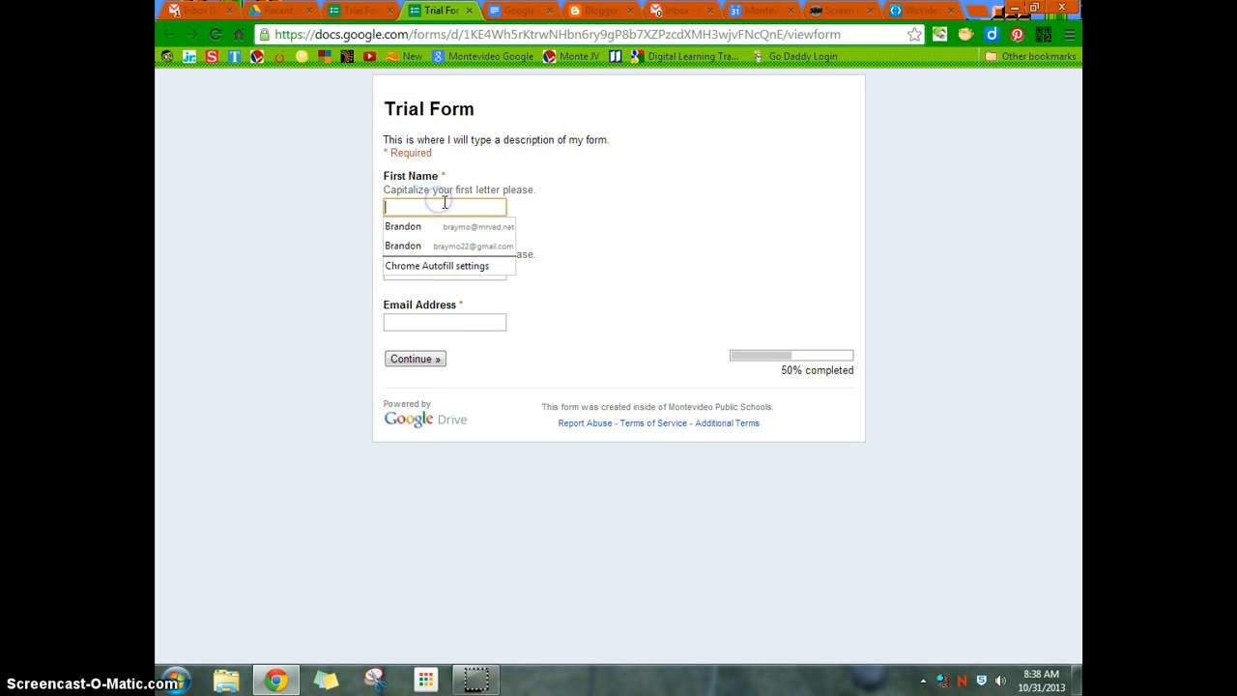
click(425, 227)
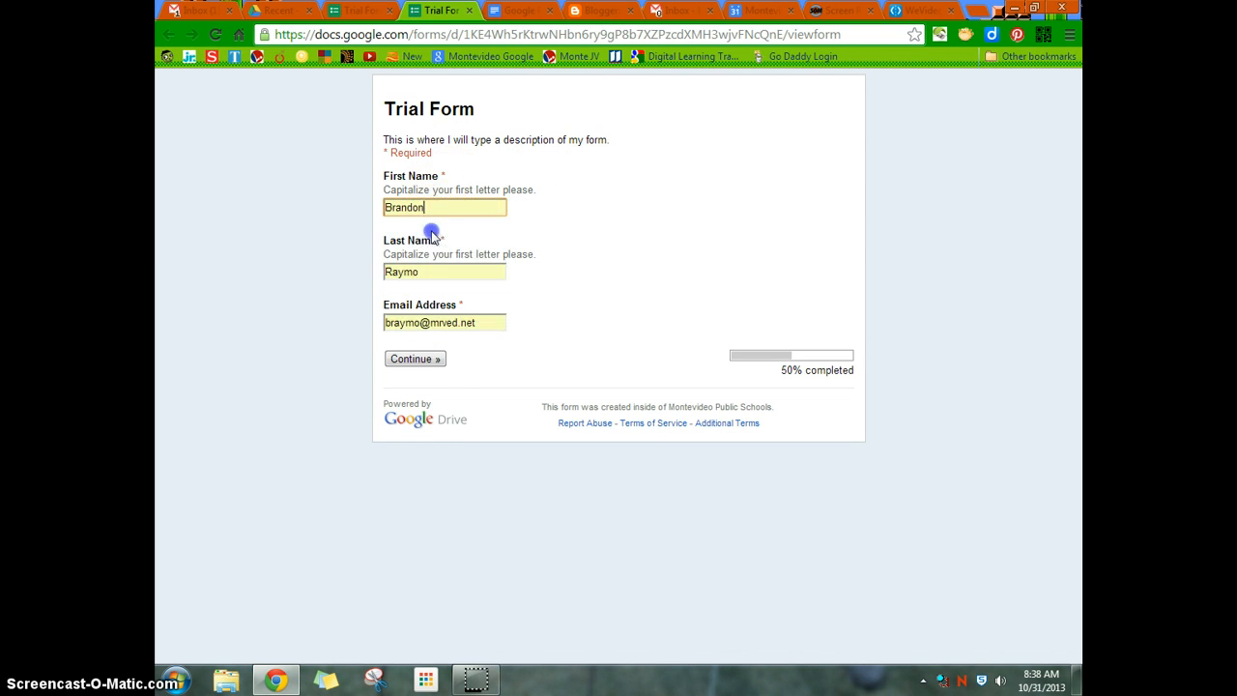
click(428, 359)
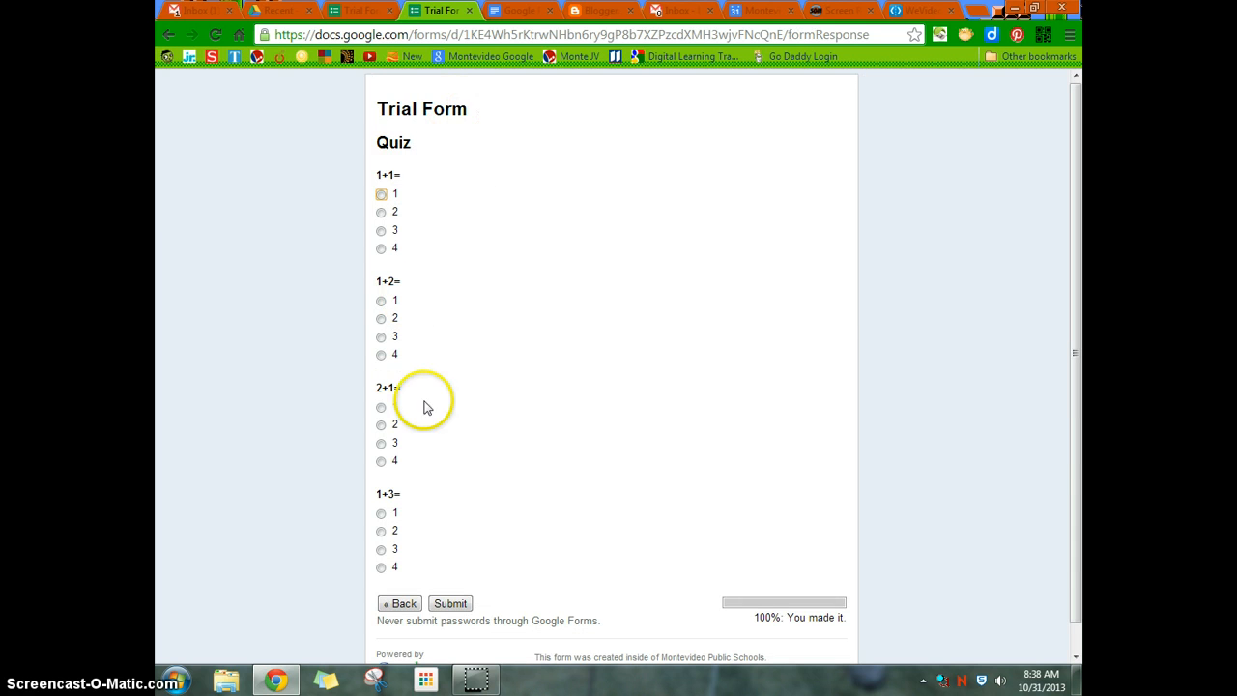
Answer 2 to all four quiz questions and submit the response
click(382, 213)
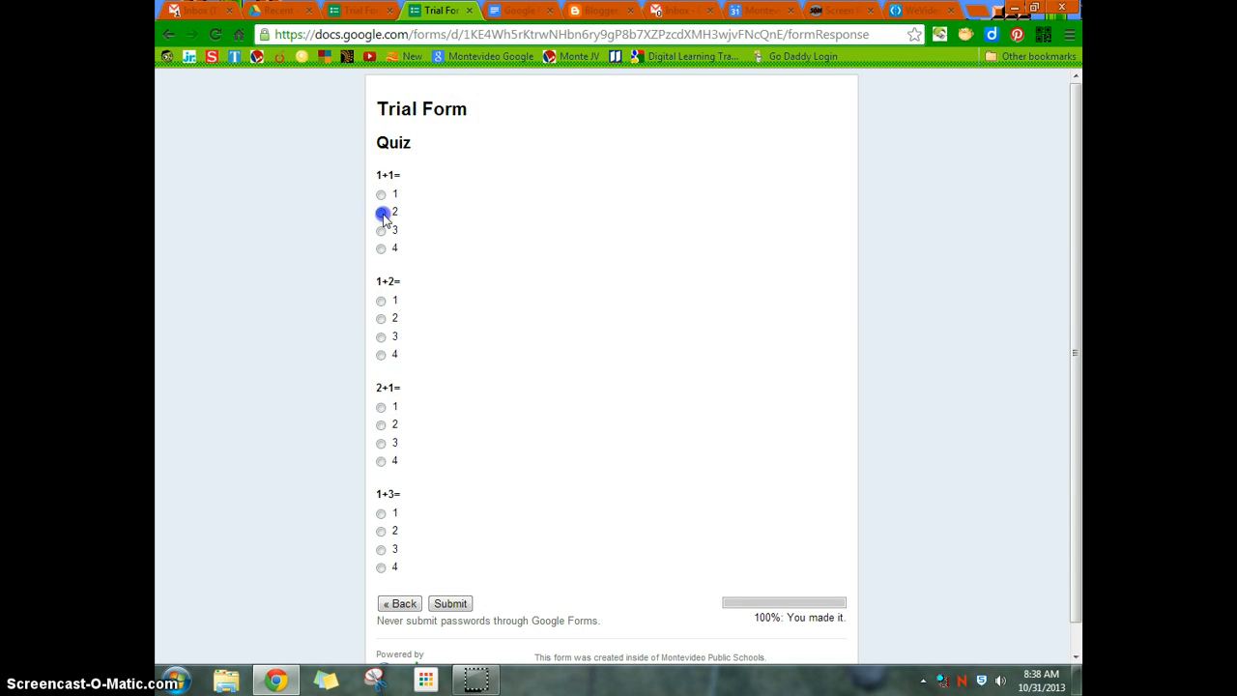
click(380, 318)
click(381, 424)
click(393, 498)
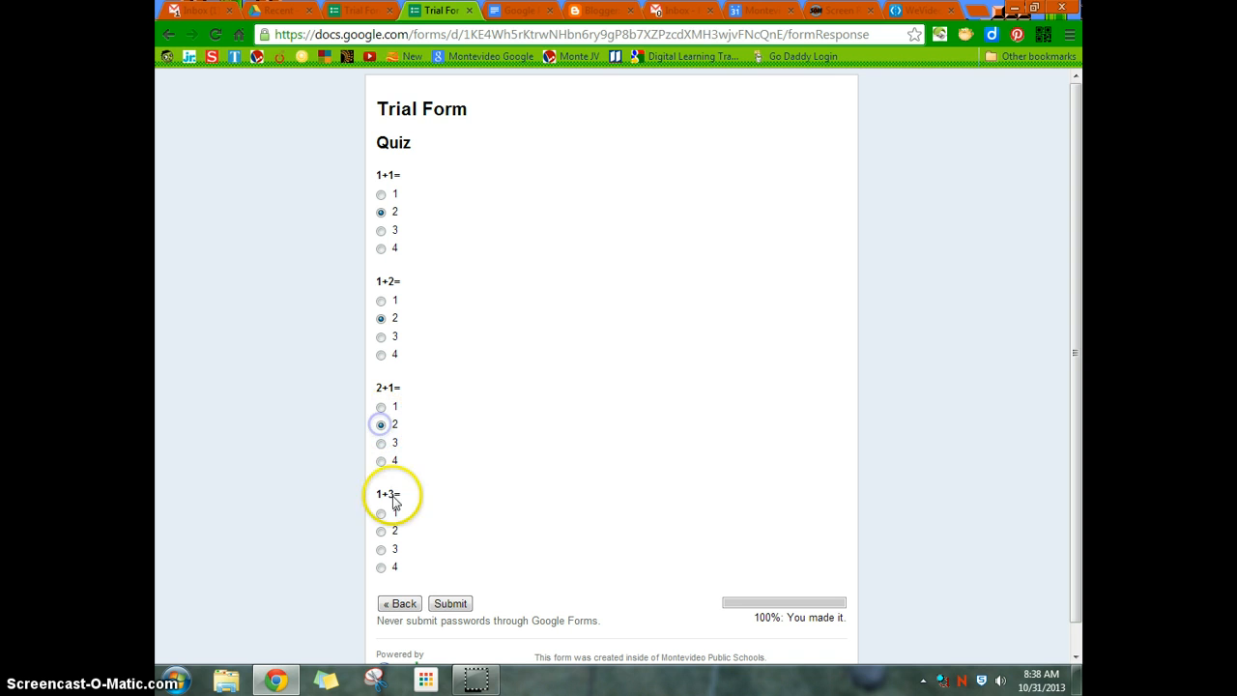
click(381, 531)
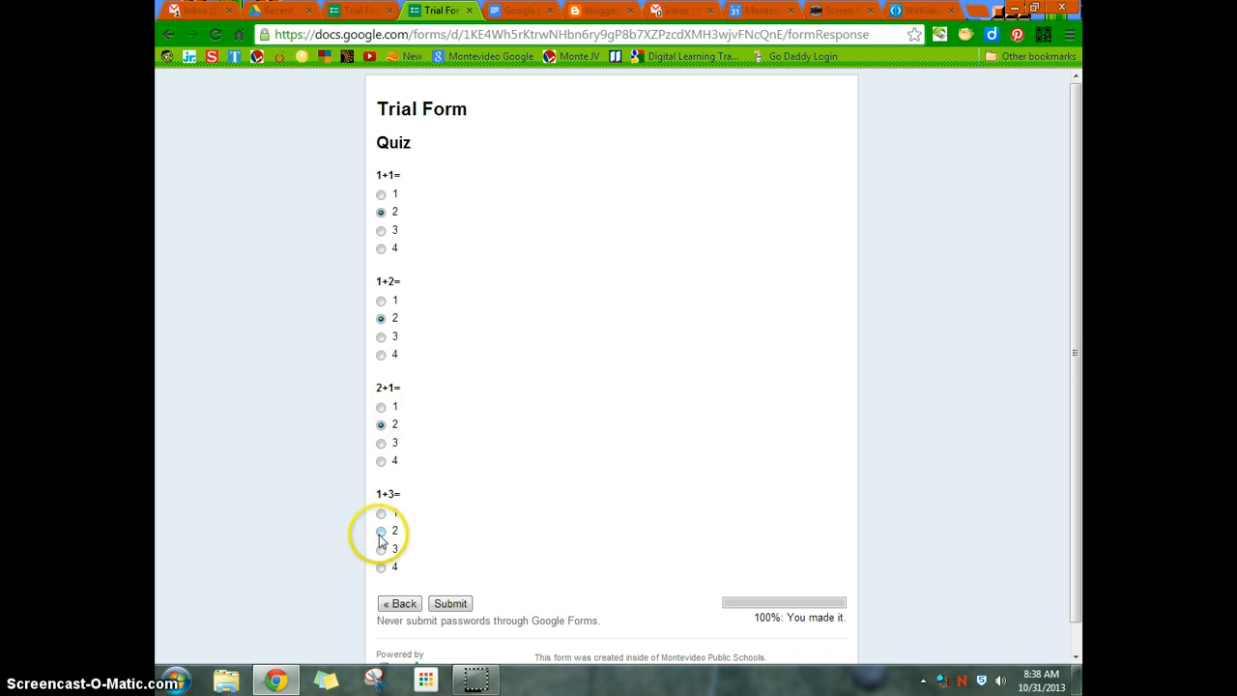
click(461, 603)
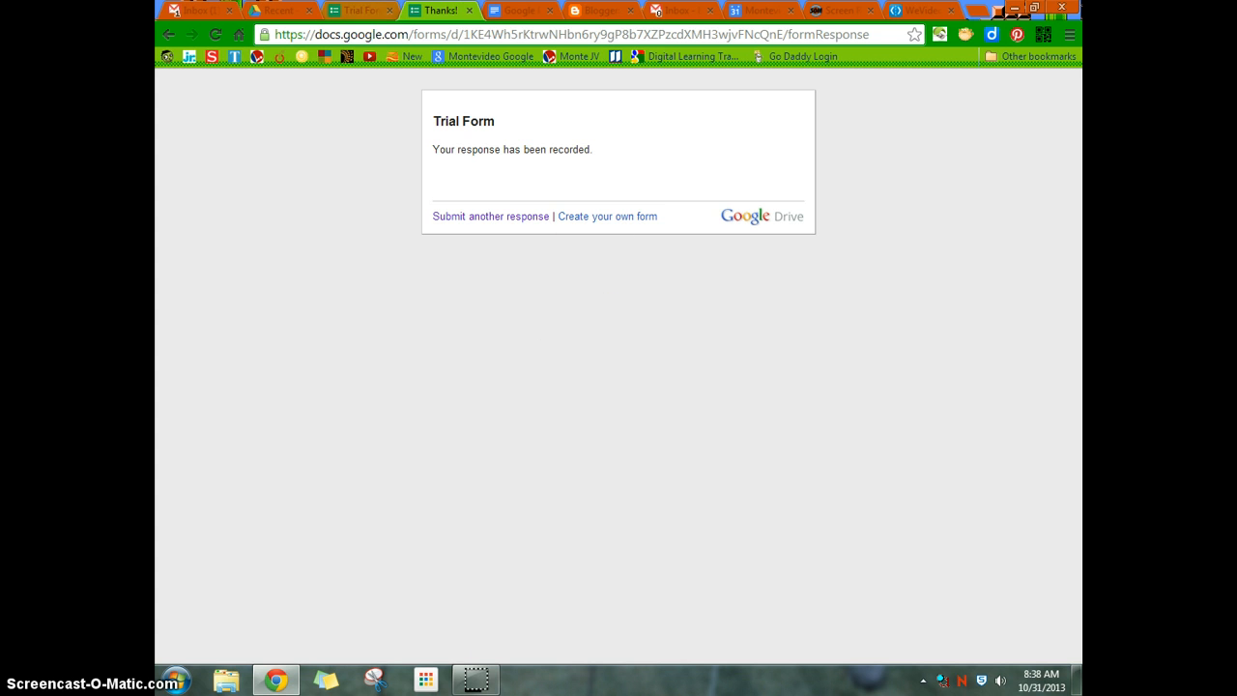
Return to the form editor and start adding a video item after the "1+3=" question
click(360, 10)
scroll(486, 320, down, 2)
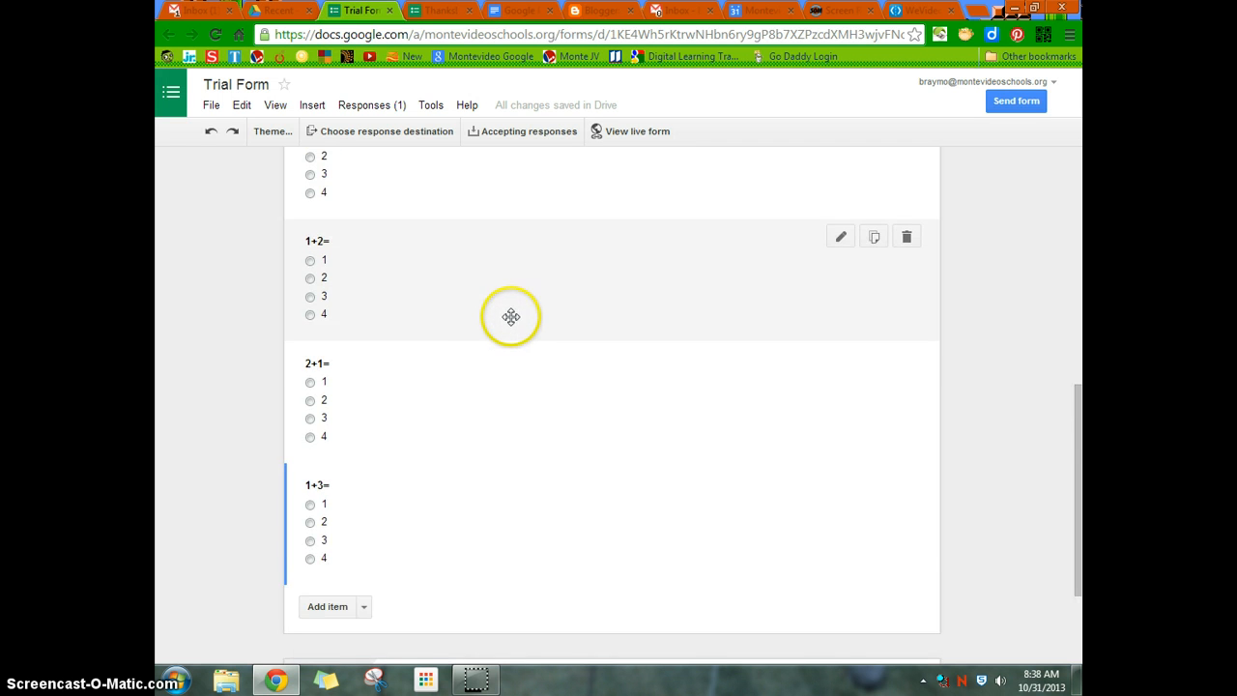
scroll(507, 319, down, 2)
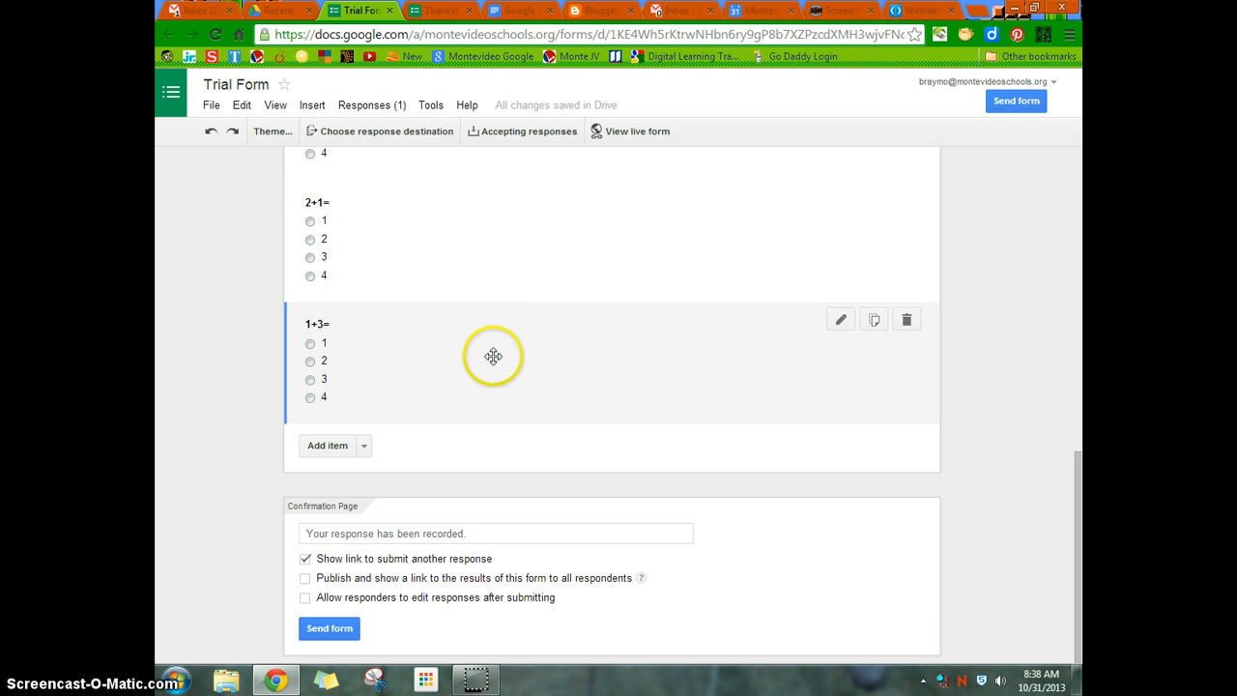
scroll(534, 315, up, 2)
scroll(533, 315, up, 2)
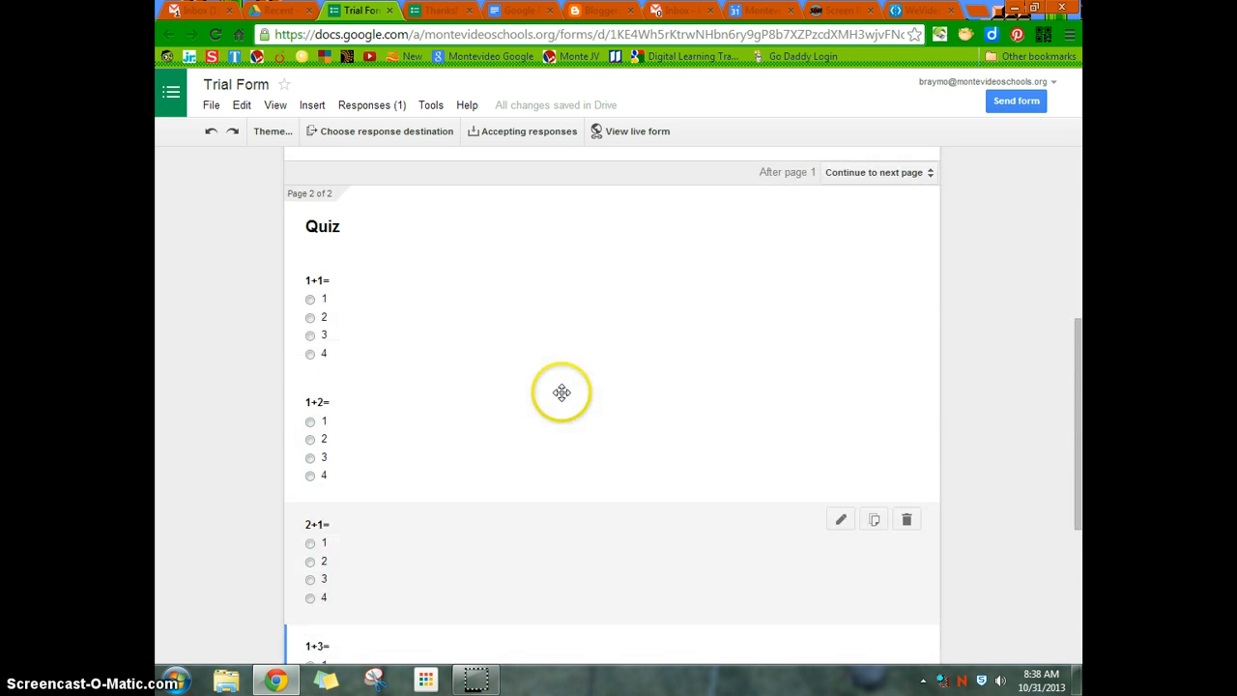
scroll(563, 392, down, 4)
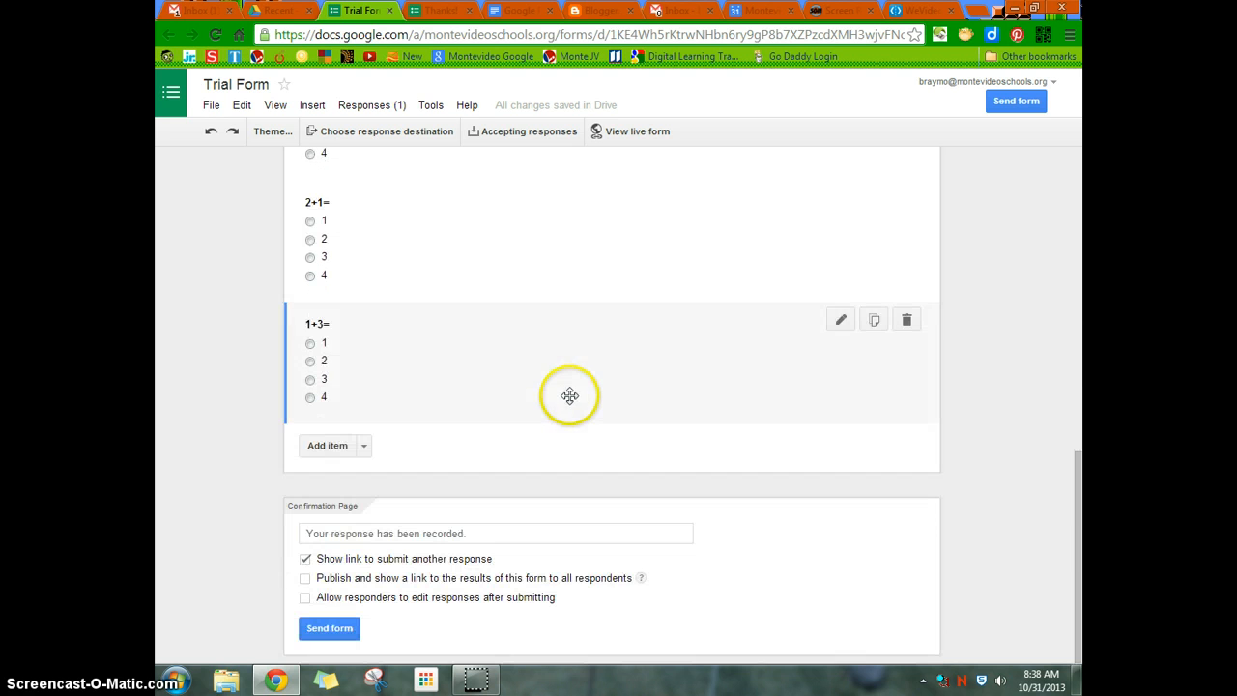
click(364, 447)
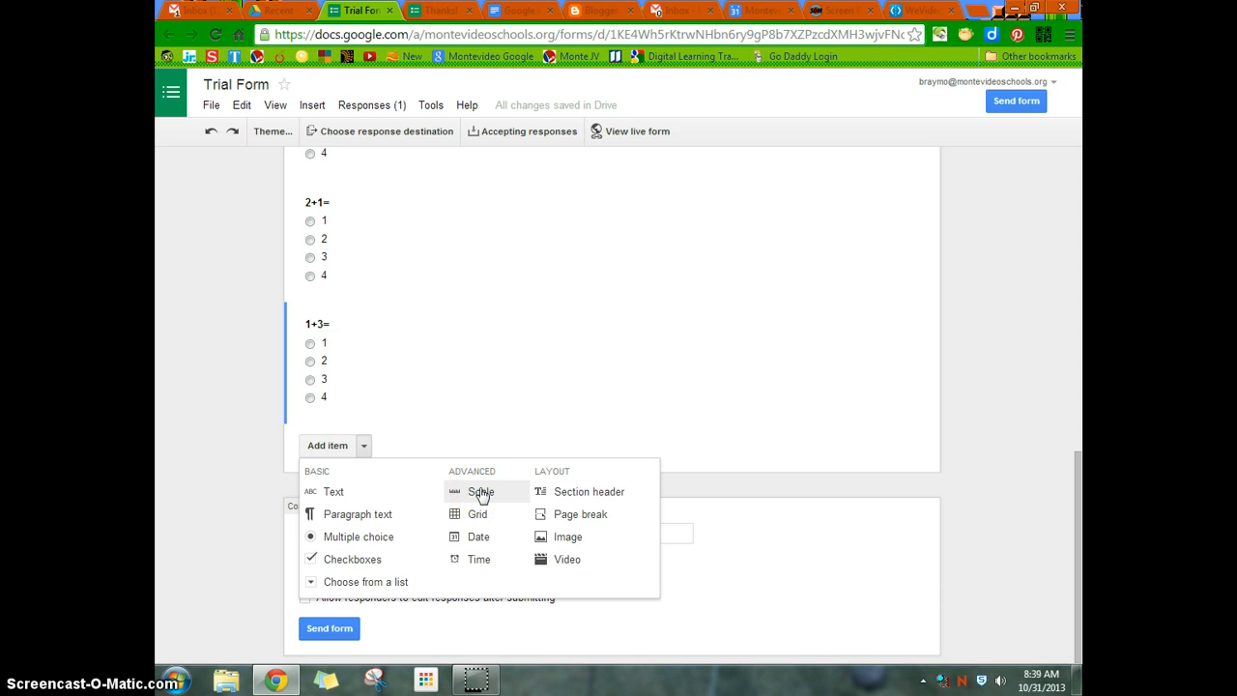
click(481, 520)
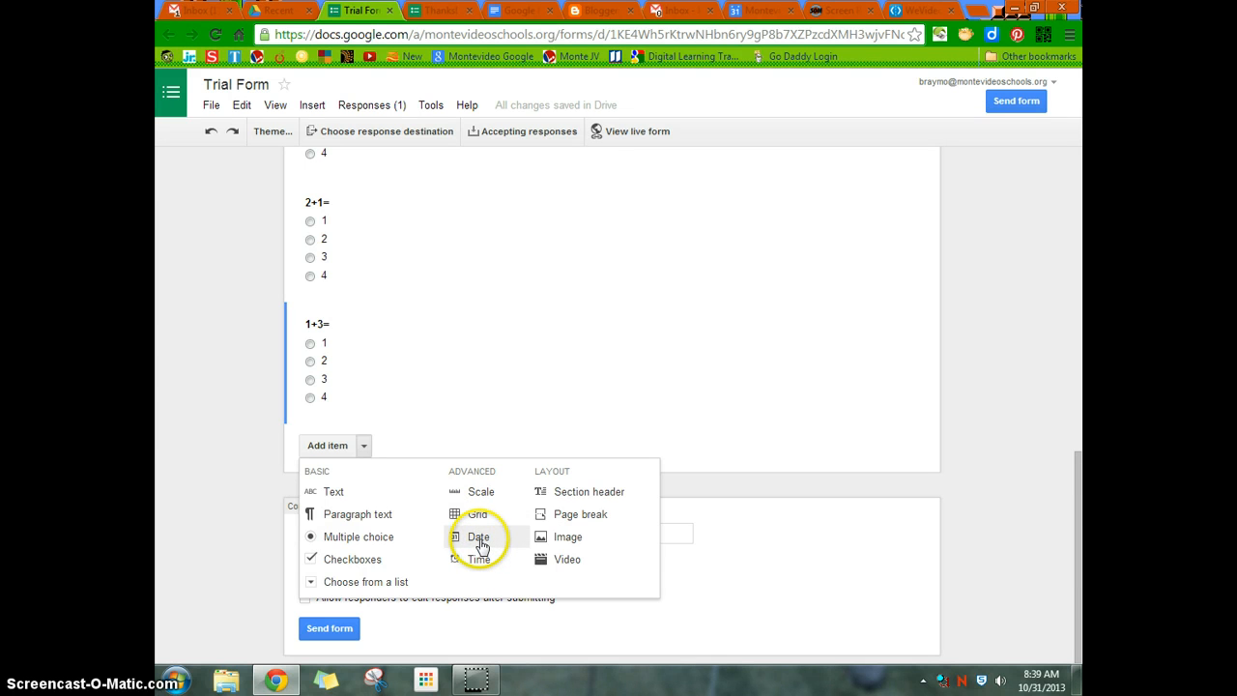
click(561, 567)
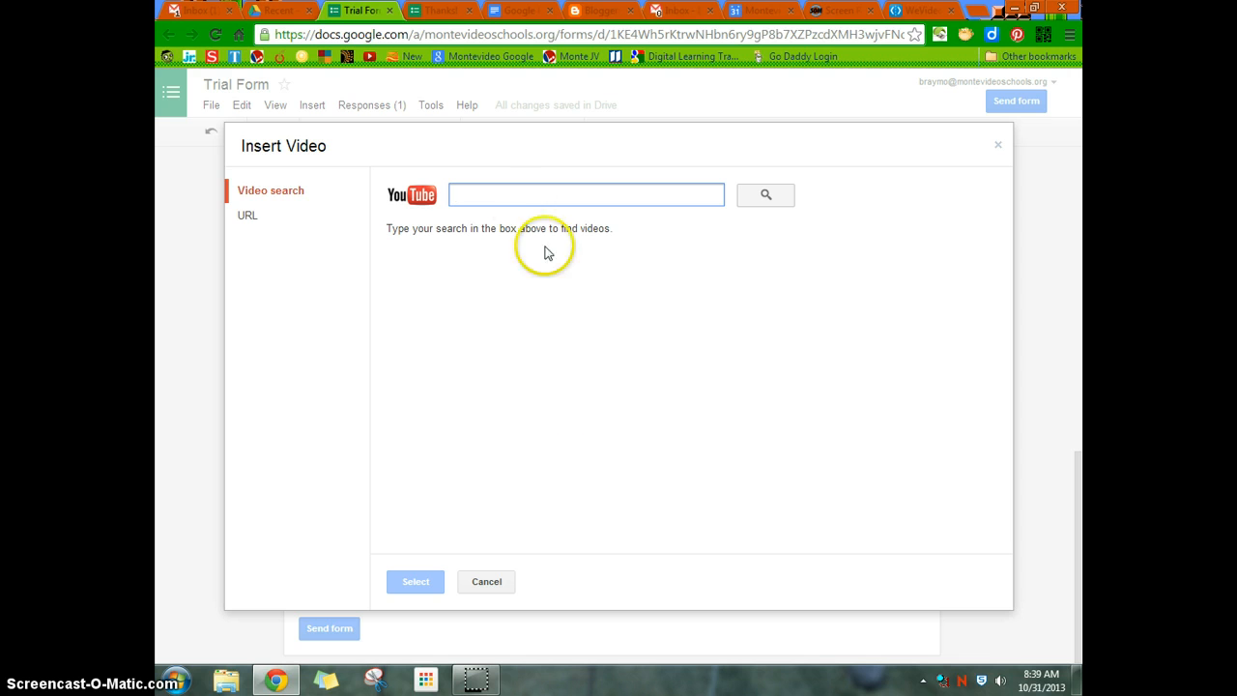
Search YouTube for "khan addition" and insert the "Basic Addition" video into the form
click(520, 192)
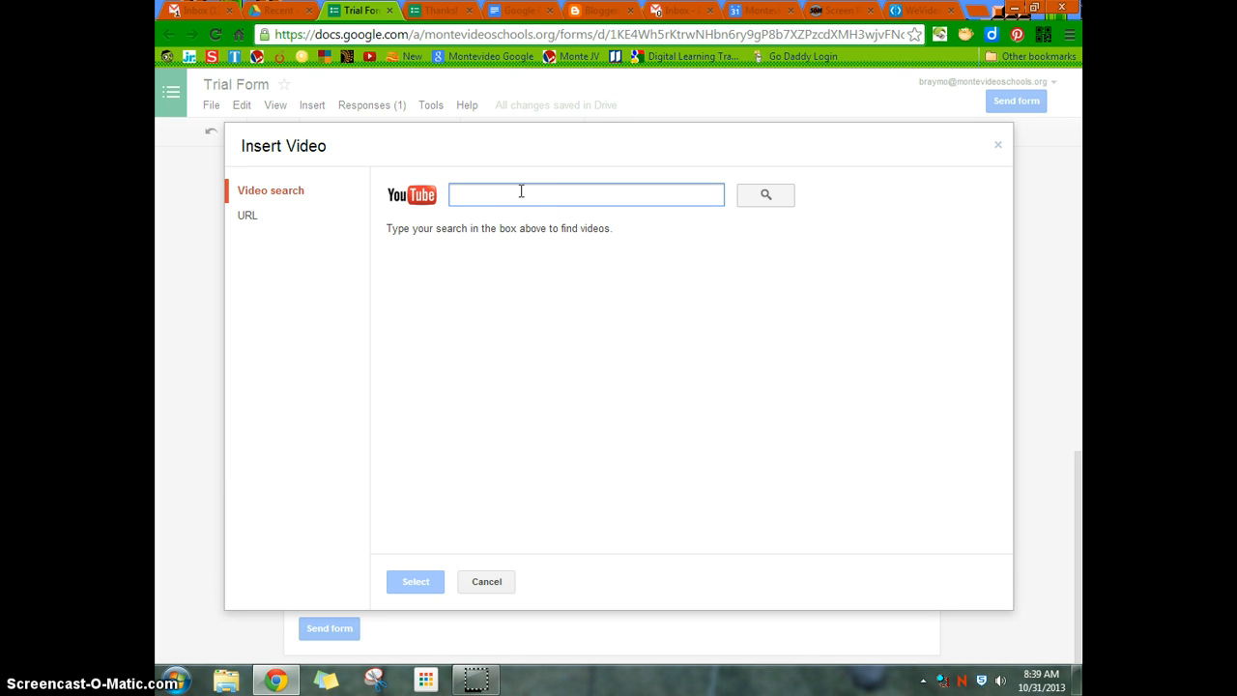
text(khan)
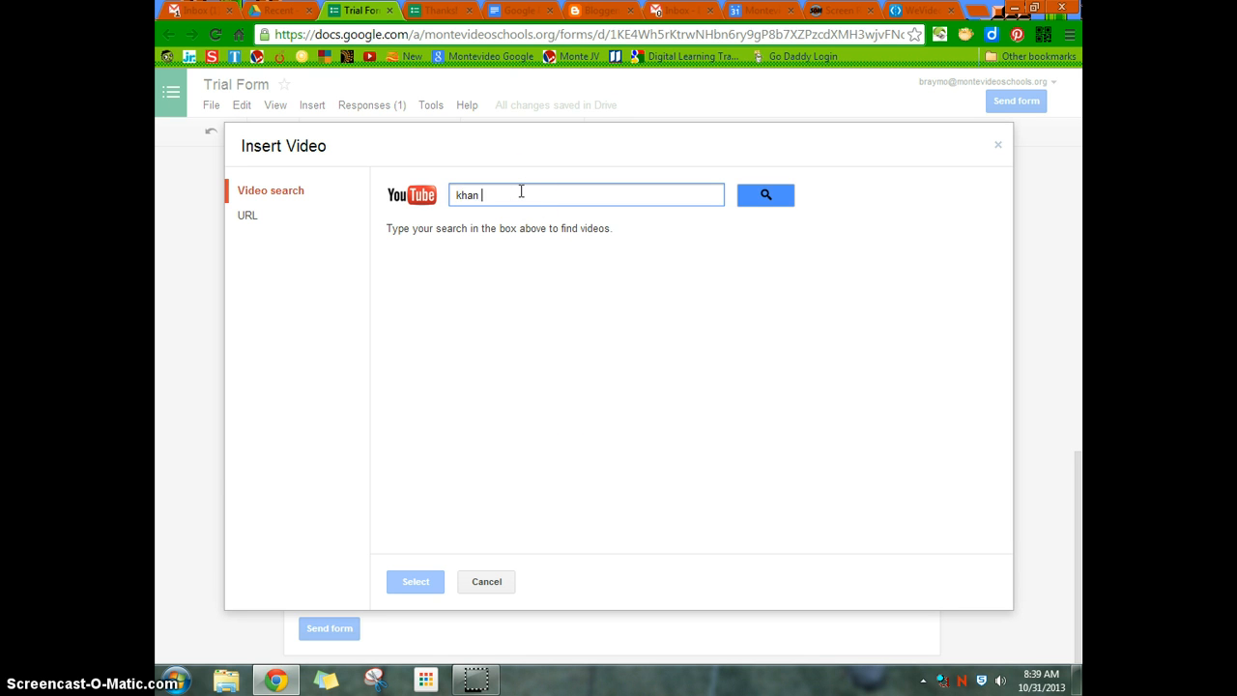
text( addition)
key(Return)
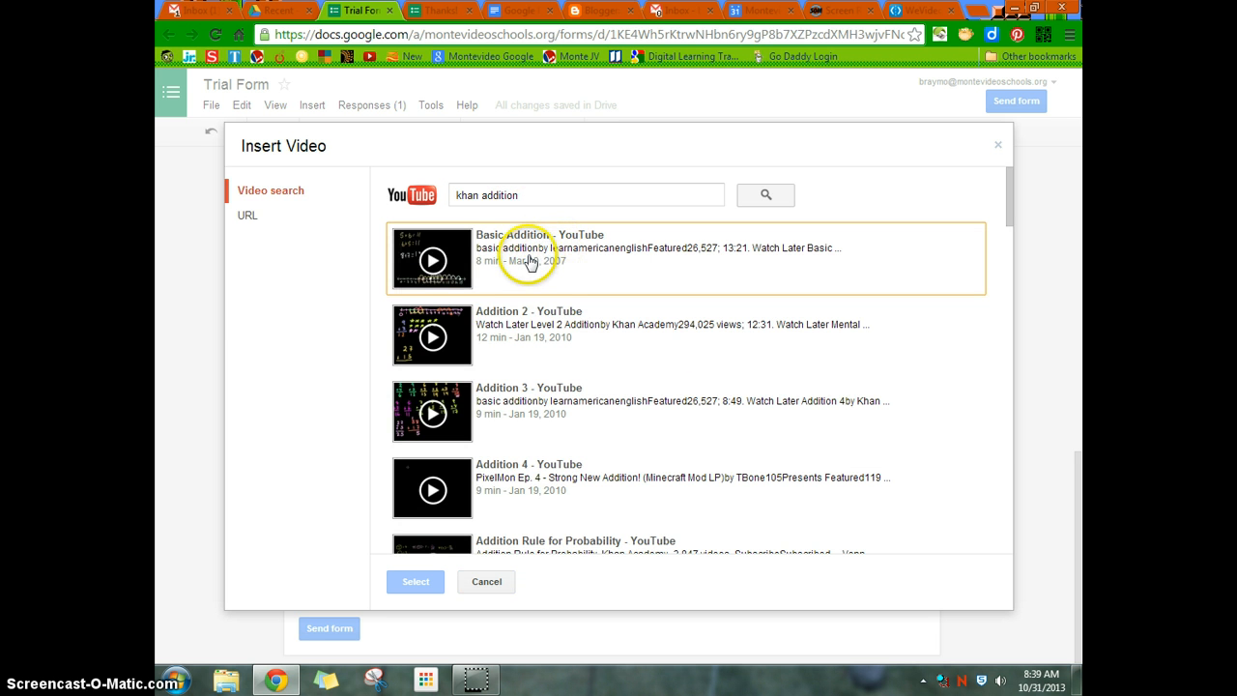
click(522, 261)
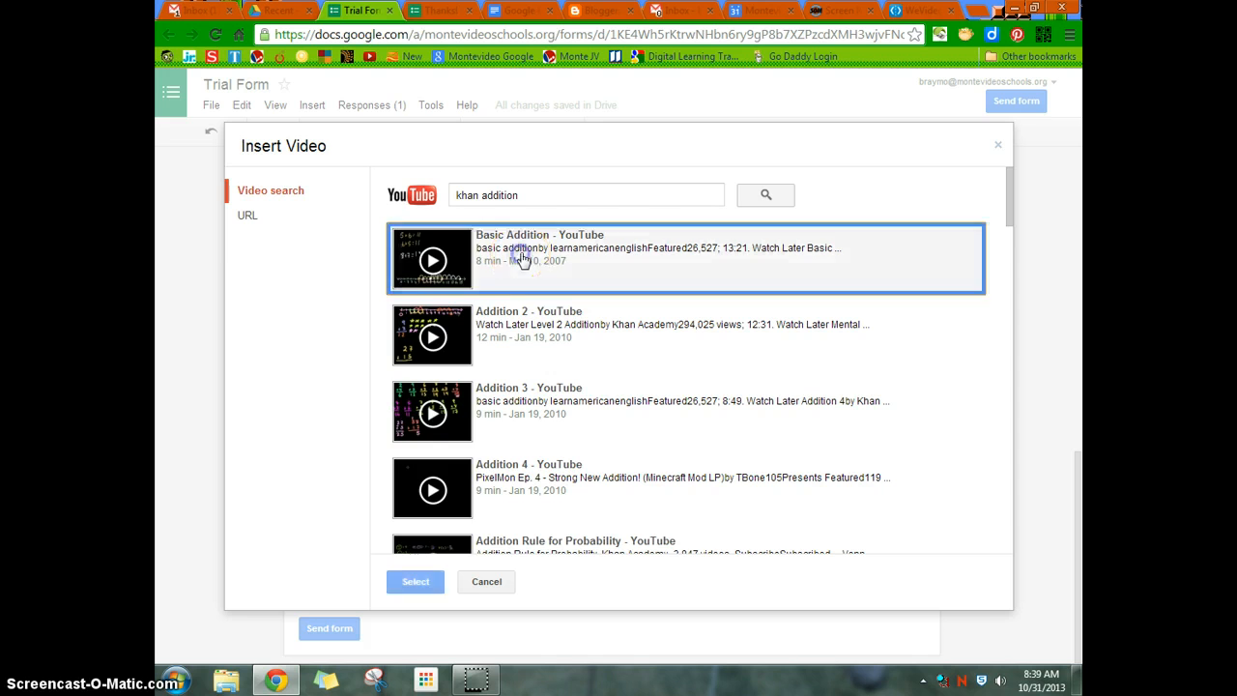
click(415, 581)
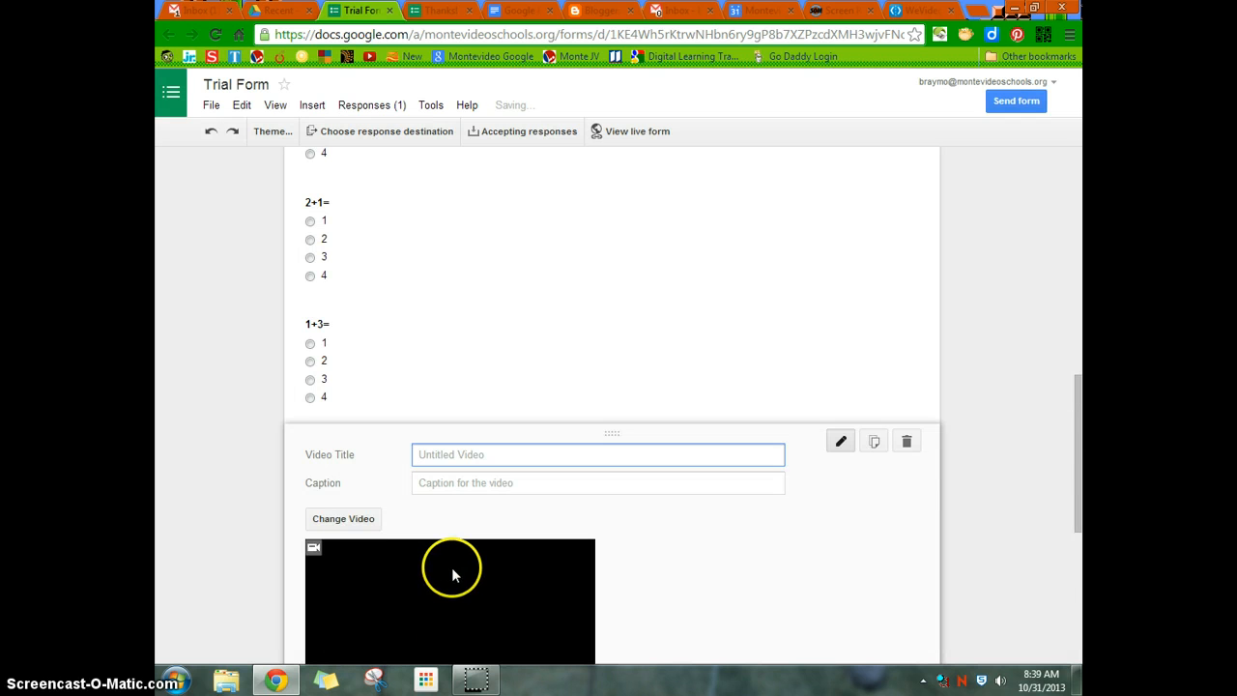
Title the embedded video "Addition Video" and finish editing the video item
scroll(452, 568, down, 3)
scroll(455, 568, up, 2)
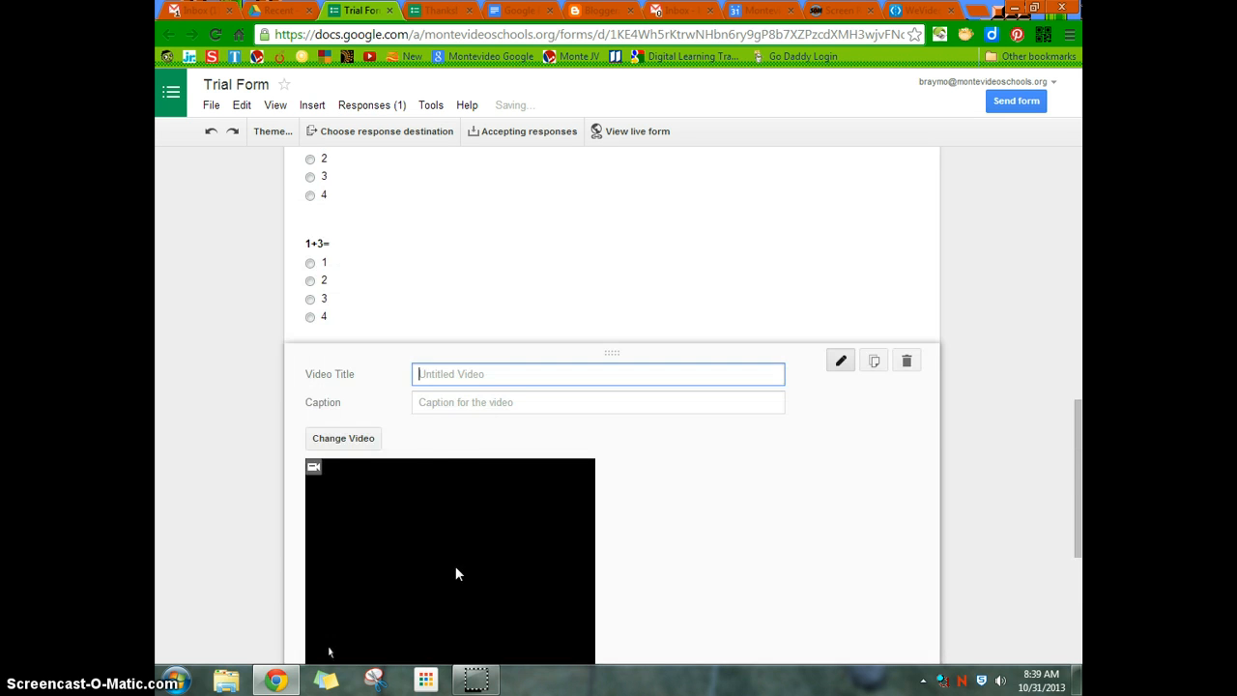
click(462, 377)
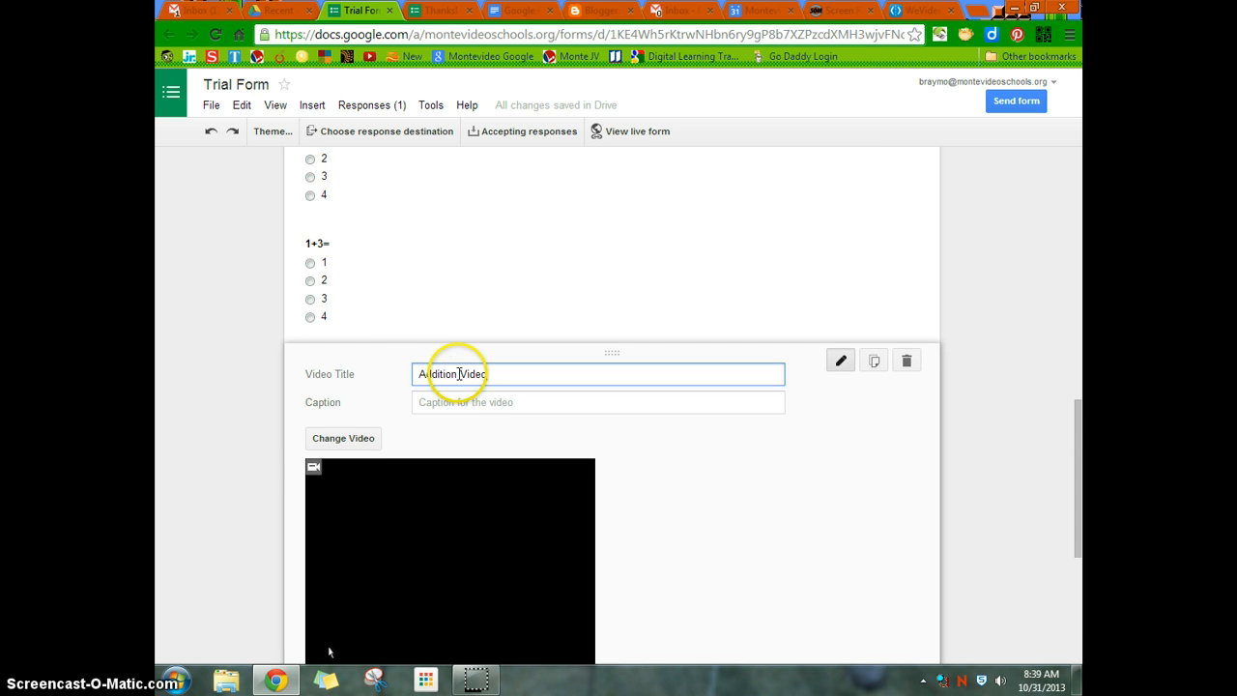
scroll(638, 454, down, 2)
click(338, 575)
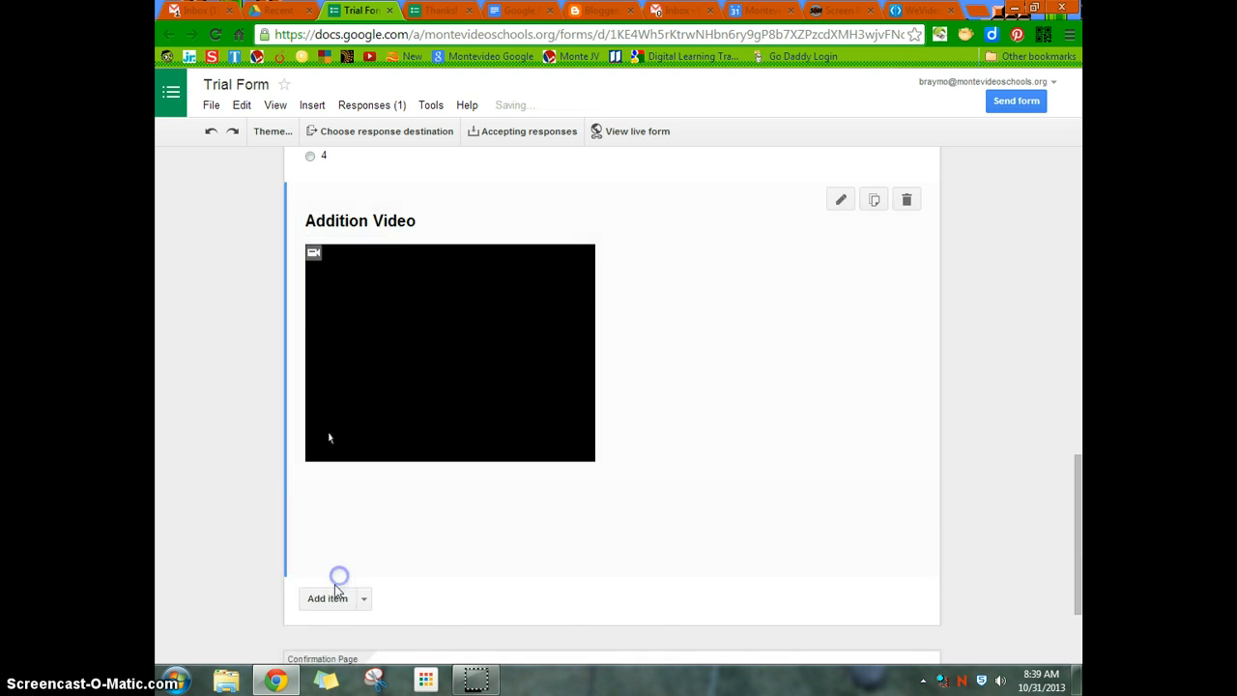
scroll(620, 507, up, 2)
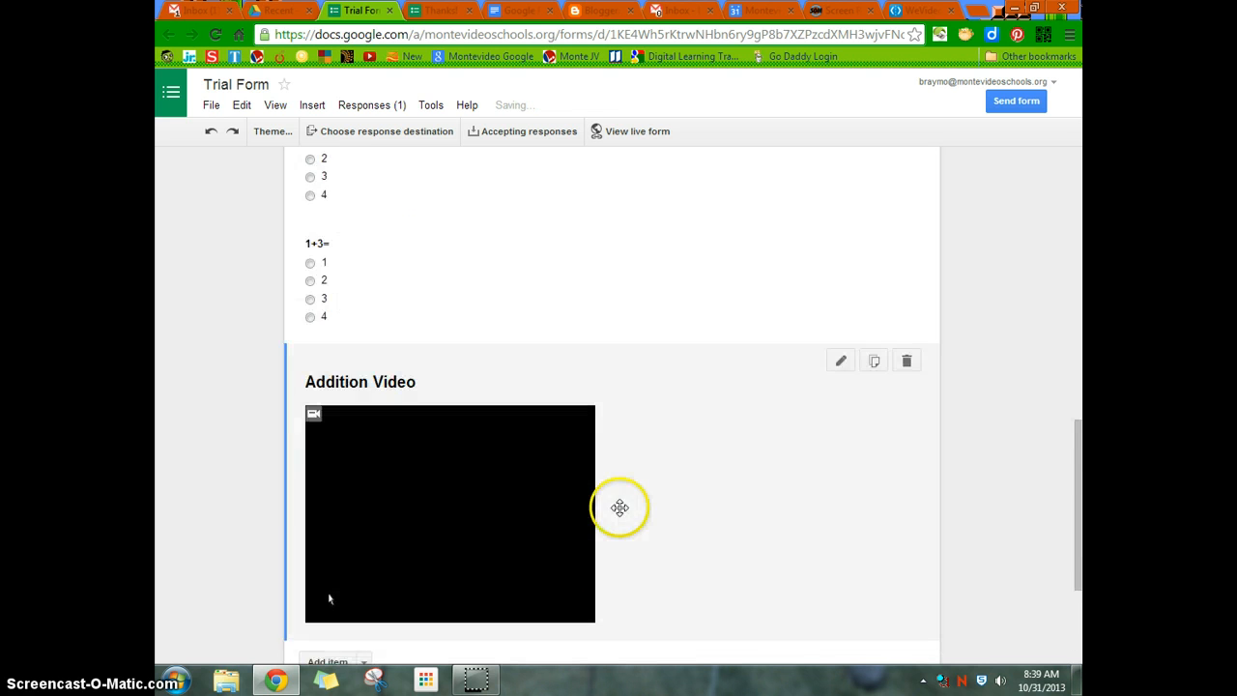
scroll(619, 507, down, 2)
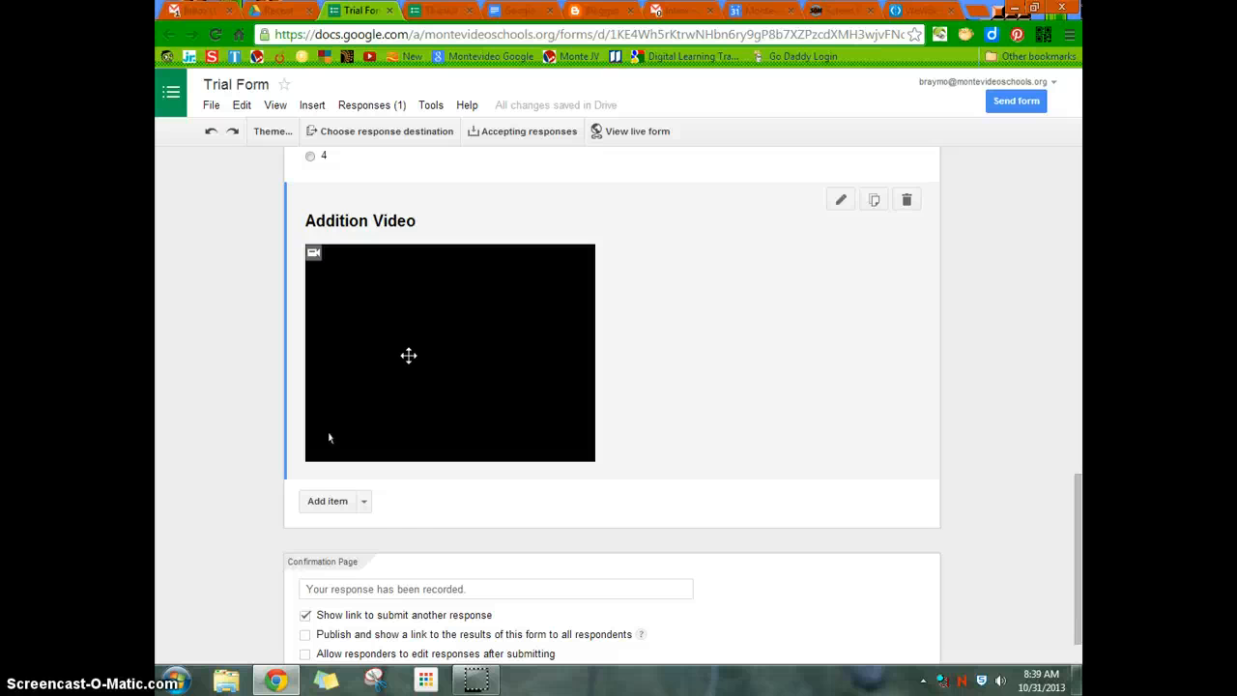
click(364, 501)
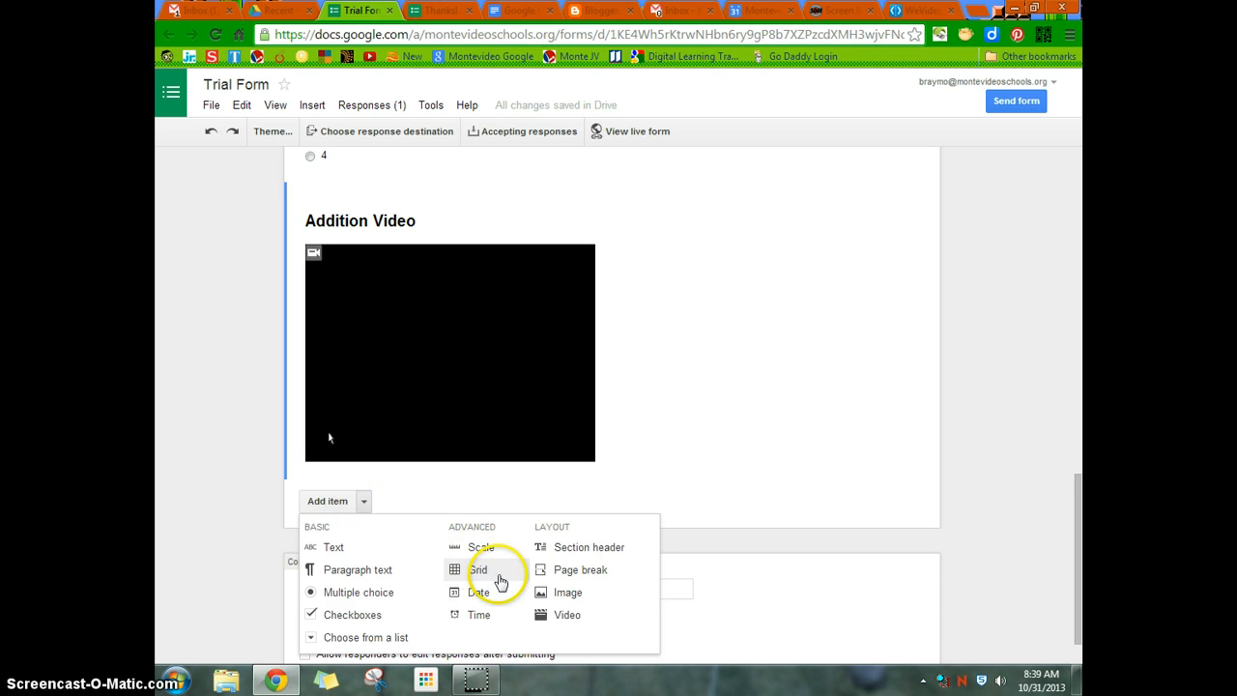
click(649, 497)
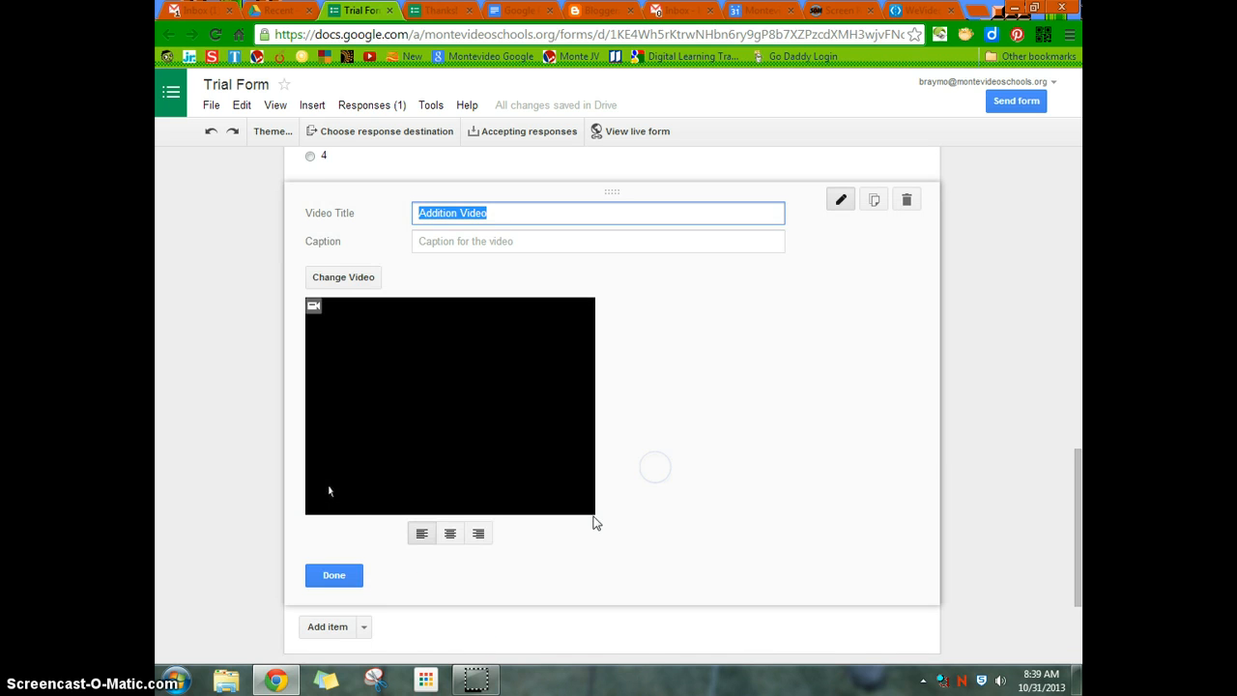
click(347, 572)
click(704, 432)
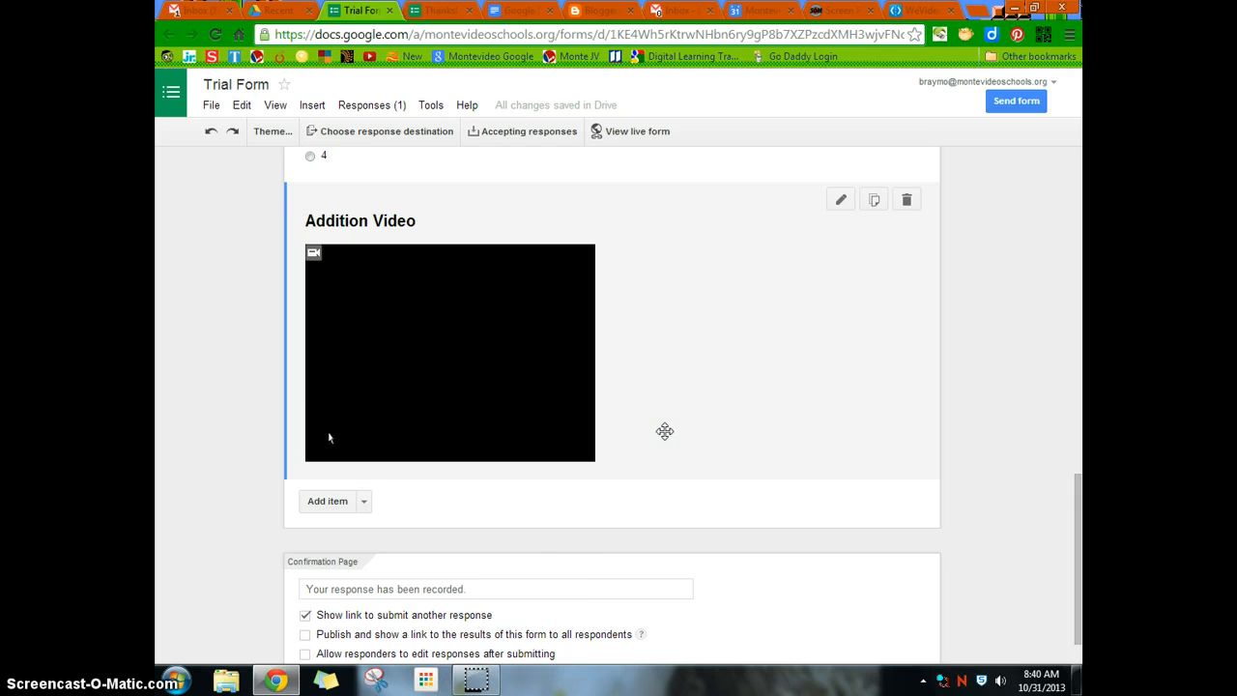
Add a section header with the text "Section 2" below the addition video
scroll(665, 430, down, 1)
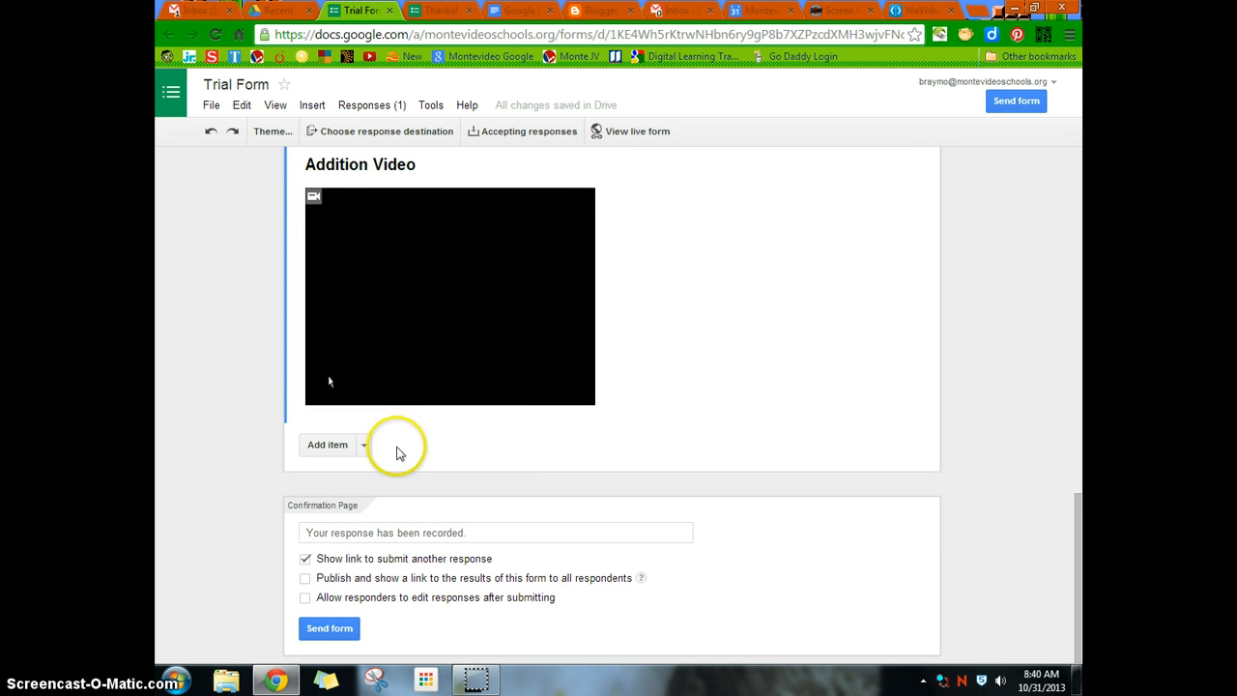
click(363, 445)
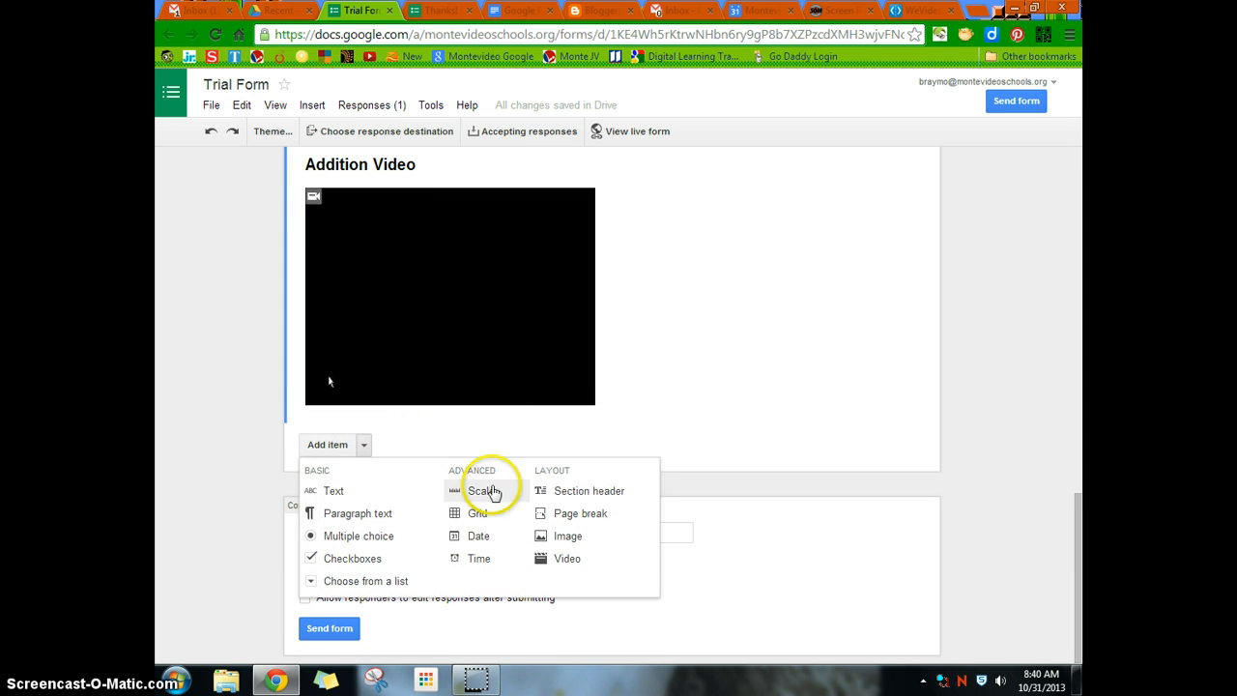
click(564, 490)
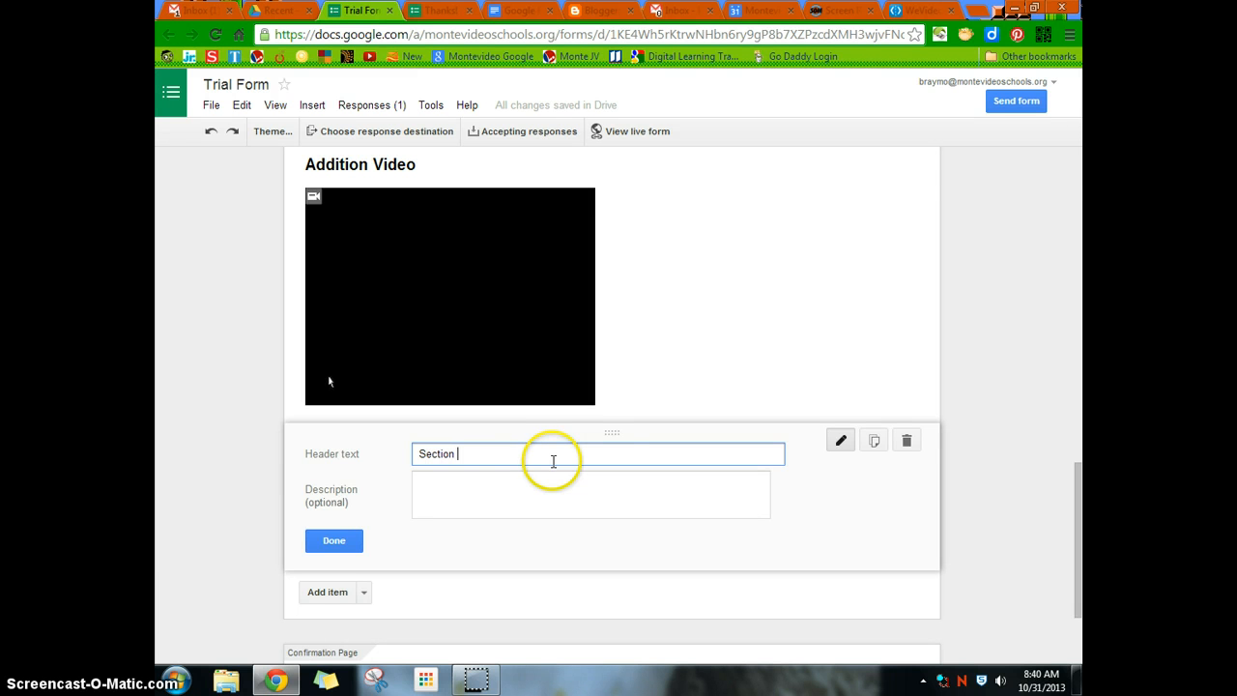
text(Section 2)
click(352, 541)
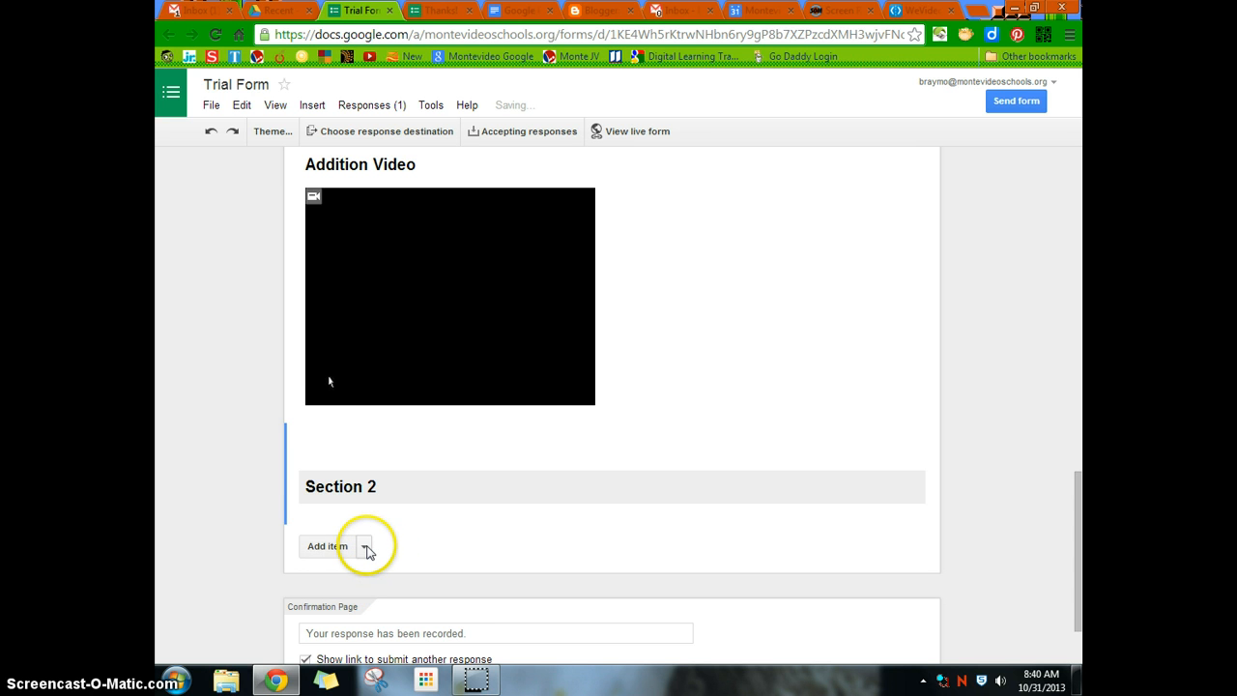
Add a multiple choice question "How are you feeling today" under Section 2 with the options Bad, Good and Great
click(367, 549)
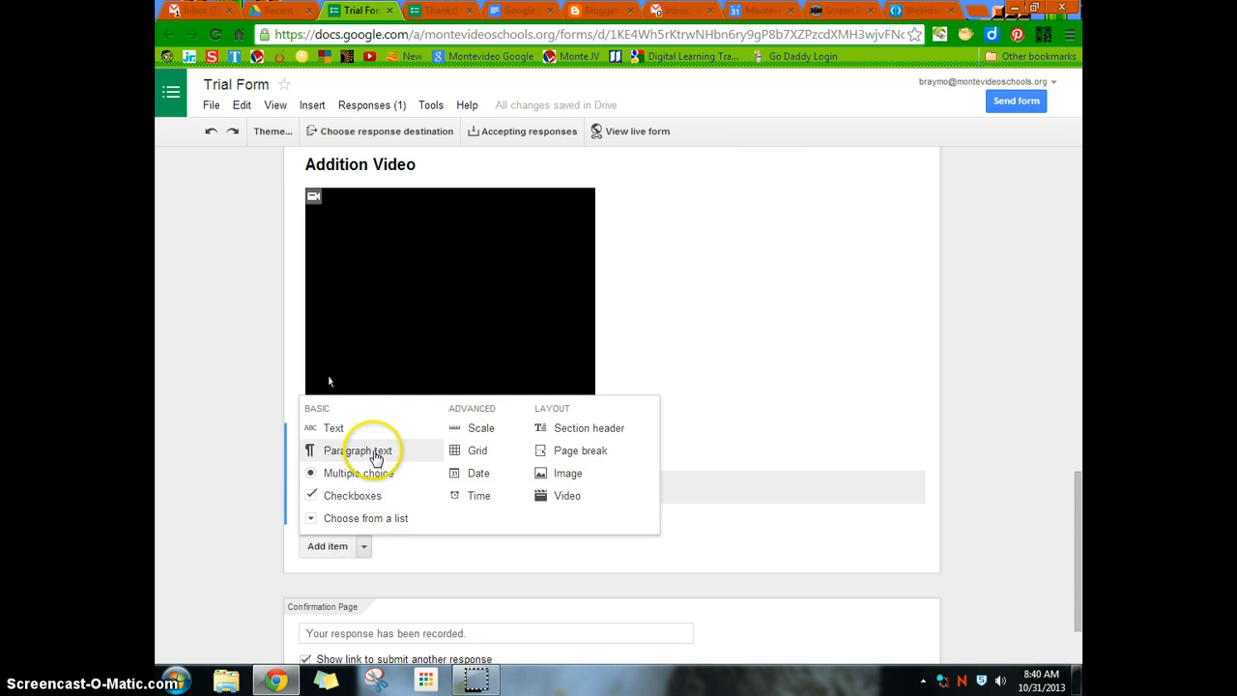
click(375, 474)
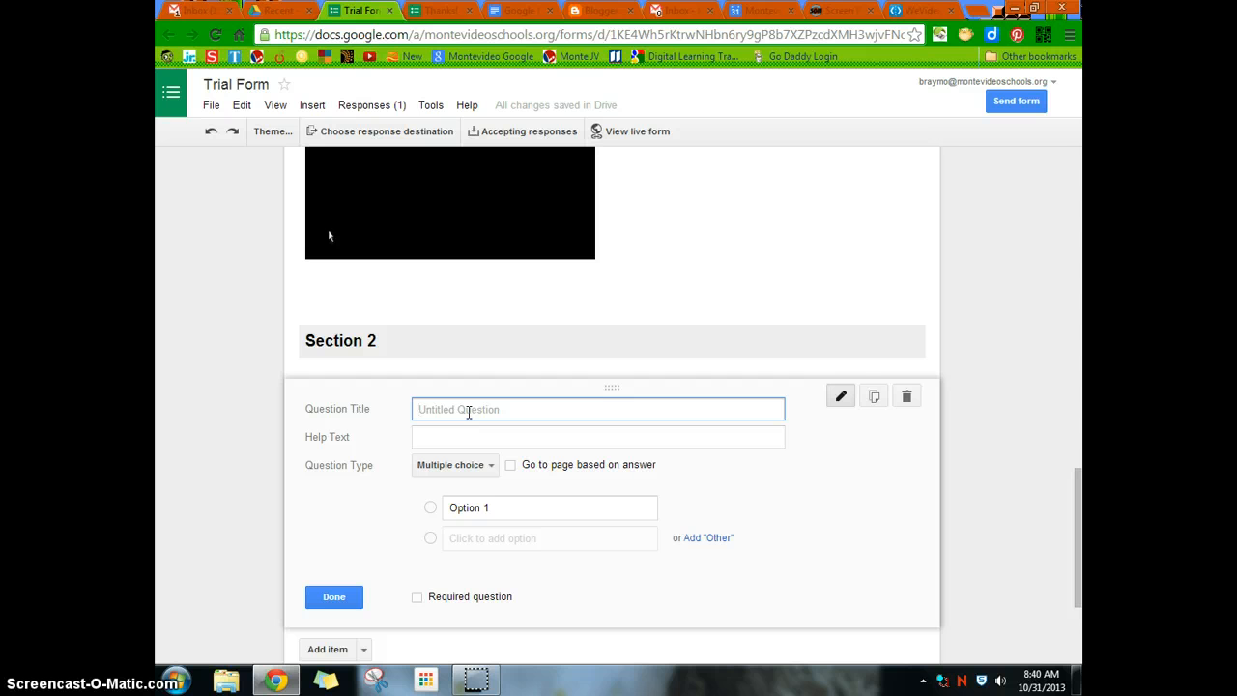
text(How are you feeling today)
click(477, 512)
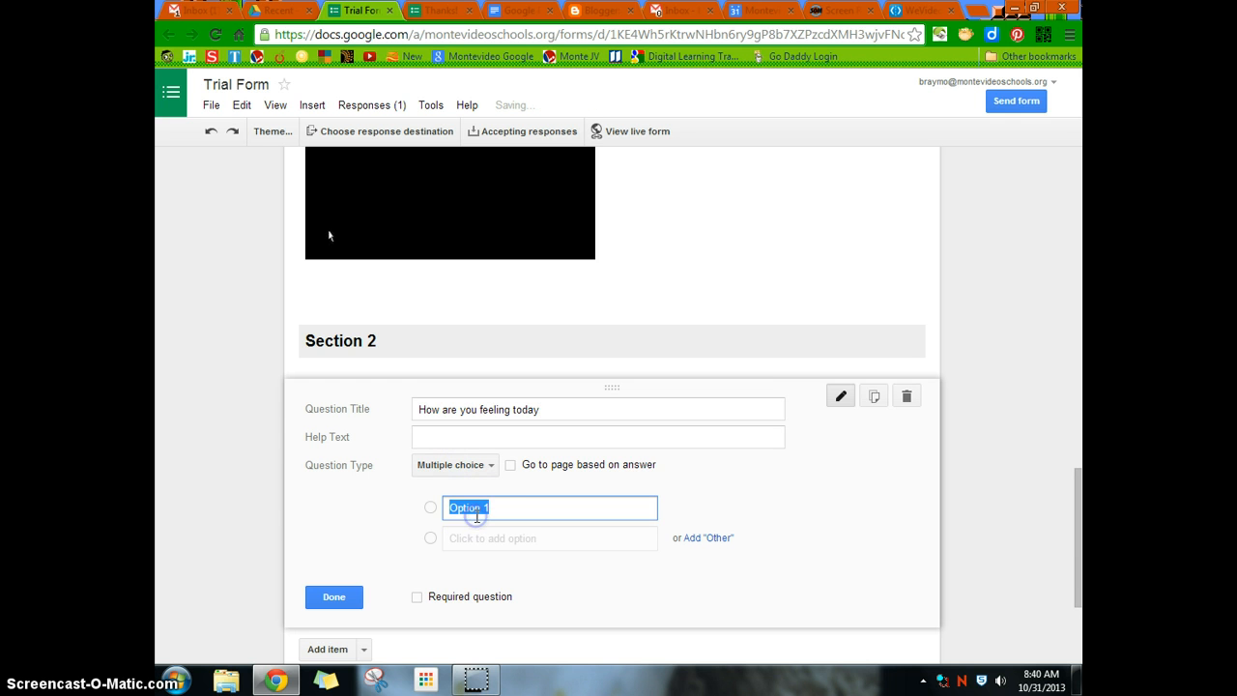
text(L)
key(BackSpace)
text(Bad)
key(Return)
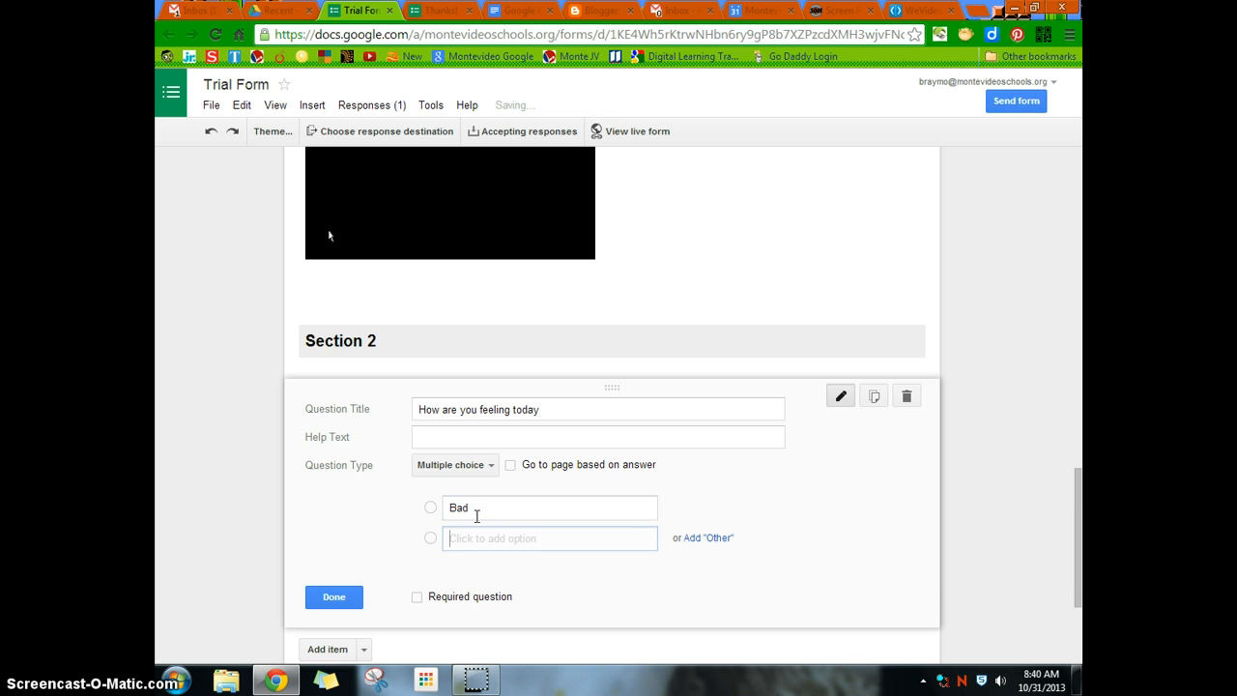
text(Good)
key(Return)
text(Great)
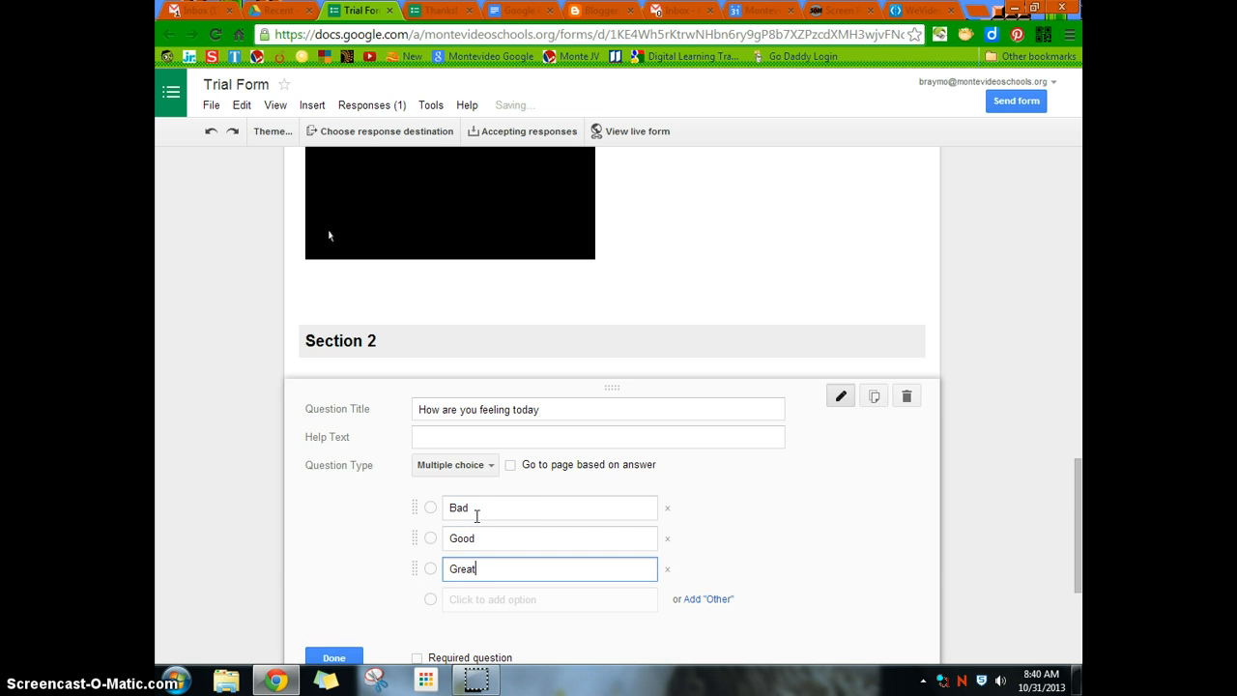
Enable going to a page based on the answer for the feeling question, review the Bad option's destinations, and finish editing
click(509, 466)
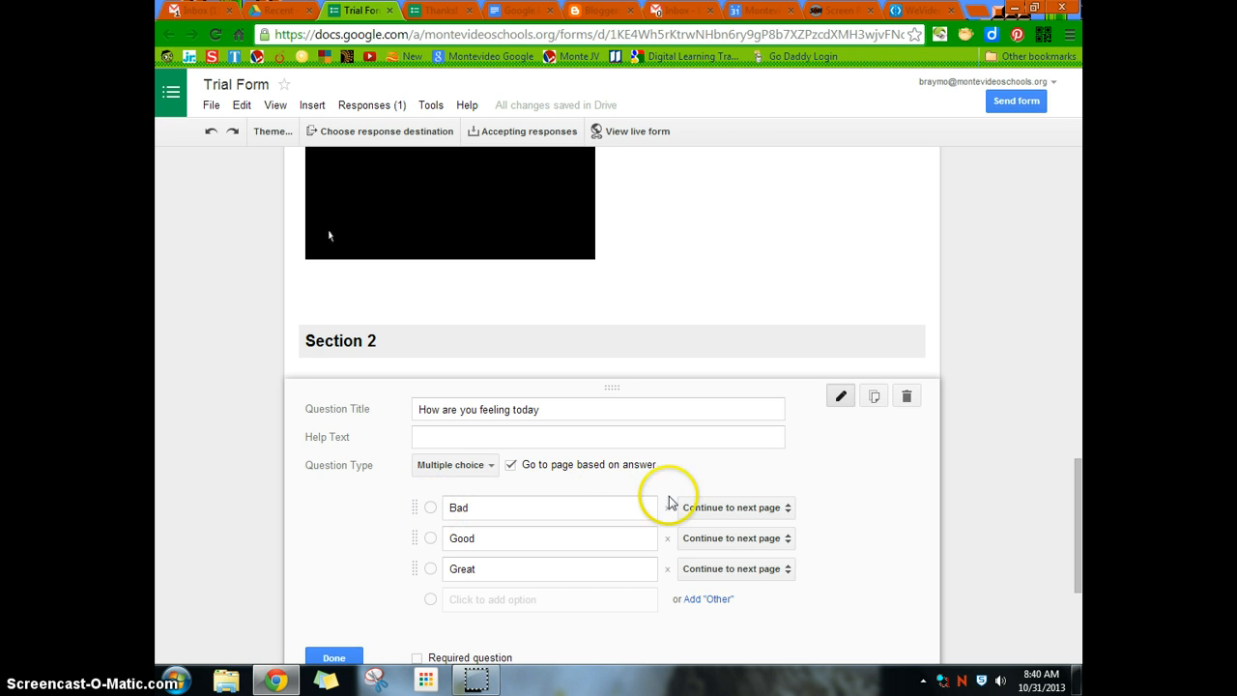
click(734, 512)
click(837, 480)
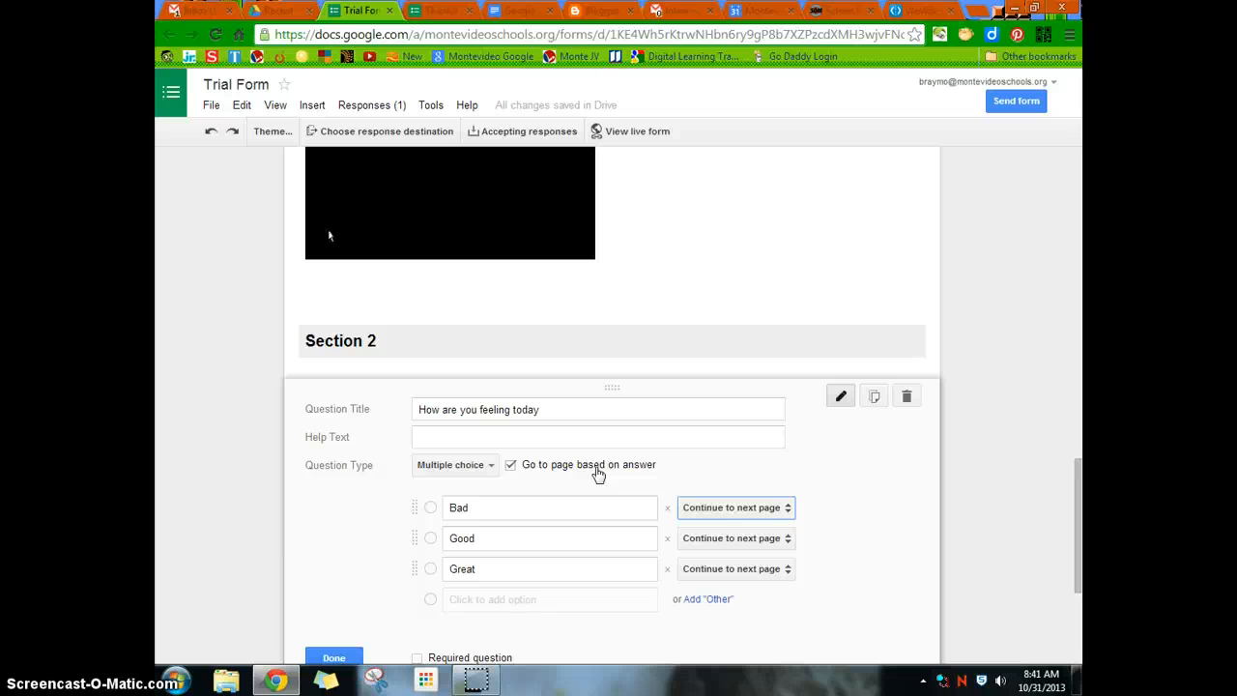
scroll(395, 576, down, 1)
click(333, 581)
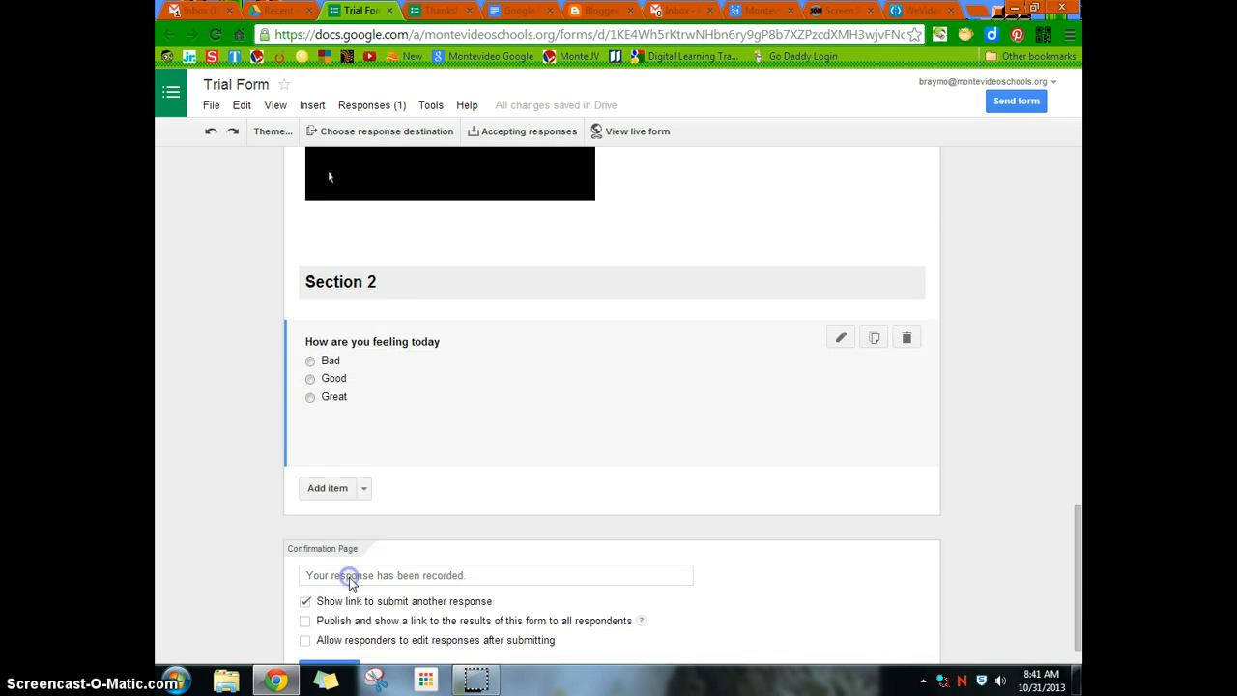
Send the form's responses to a new spreadsheet named "Trial Form (Responses)"
scroll(475, 541, up, 15)
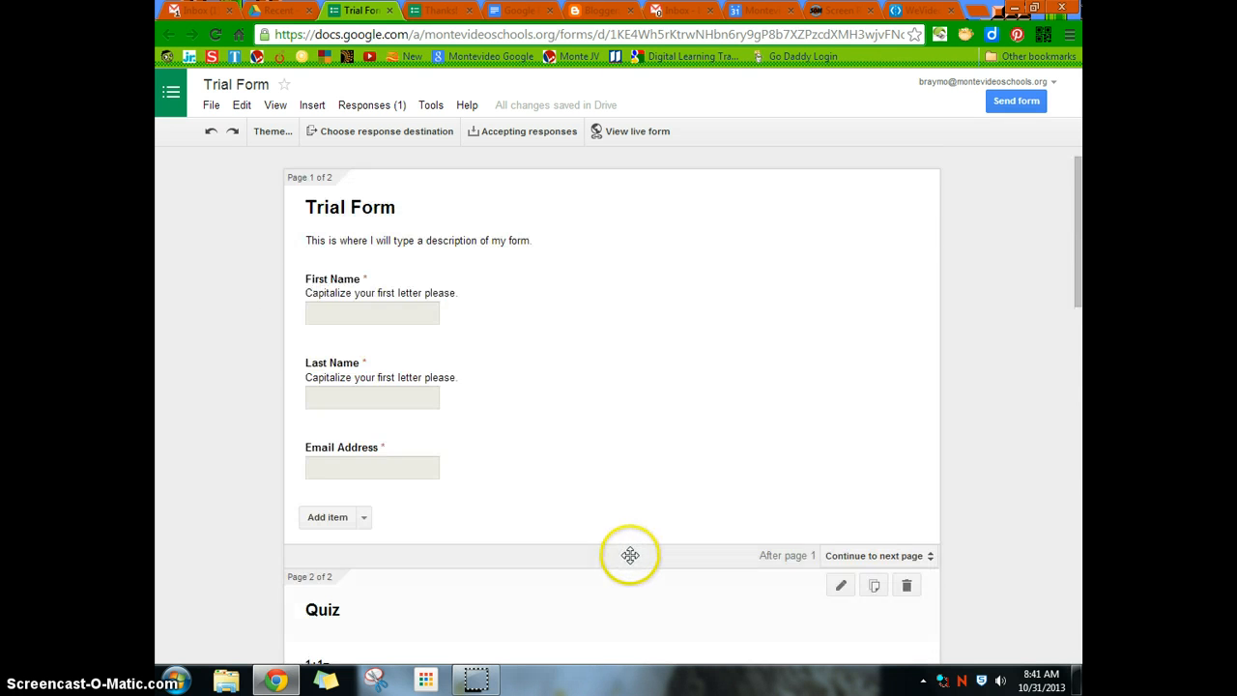
scroll(630, 555, up, 1)
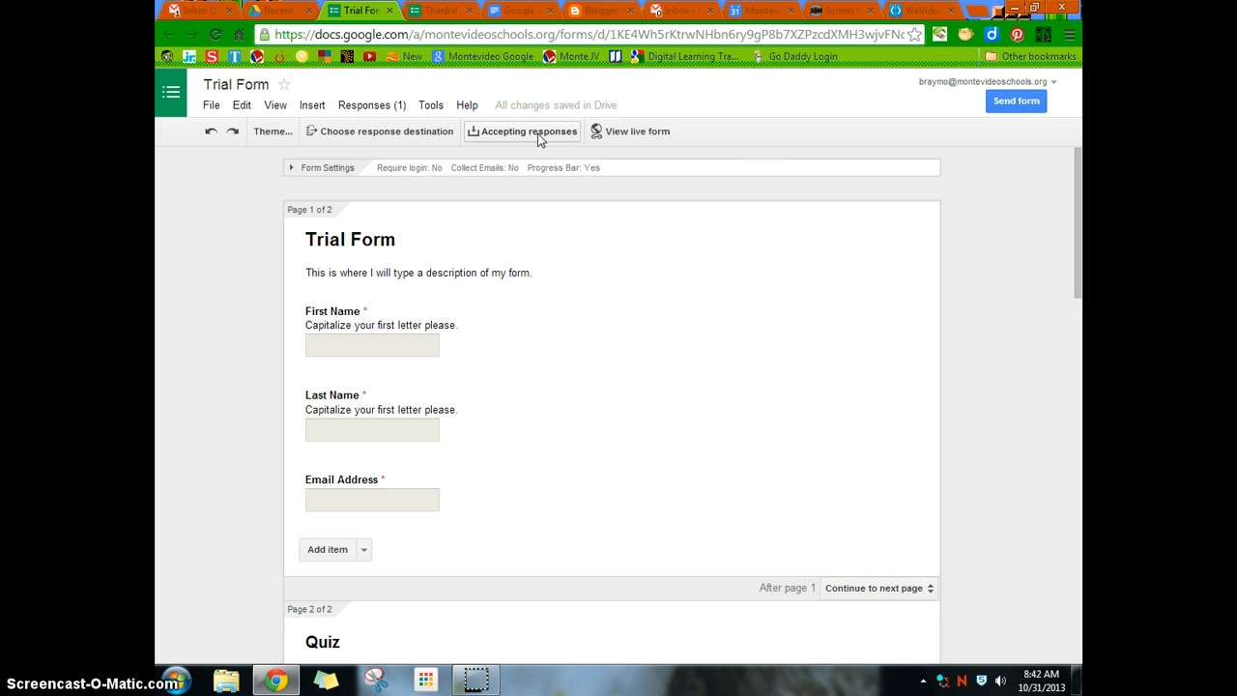
click(419, 135)
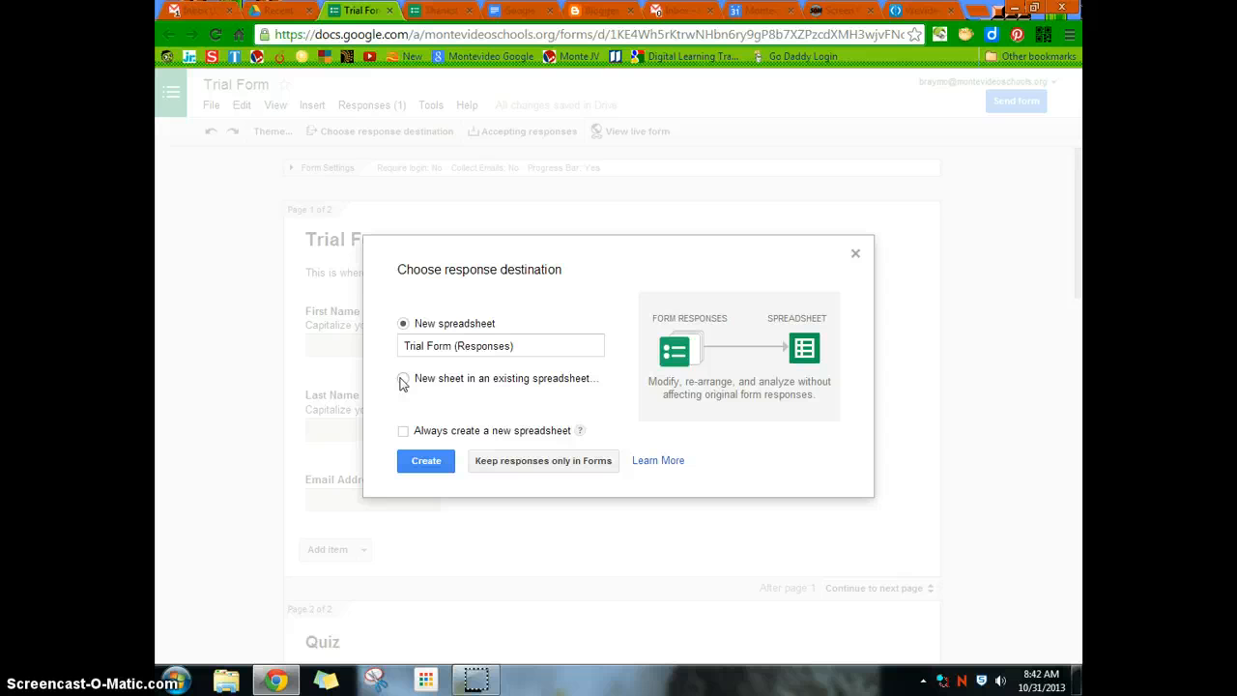
click(426, 464)
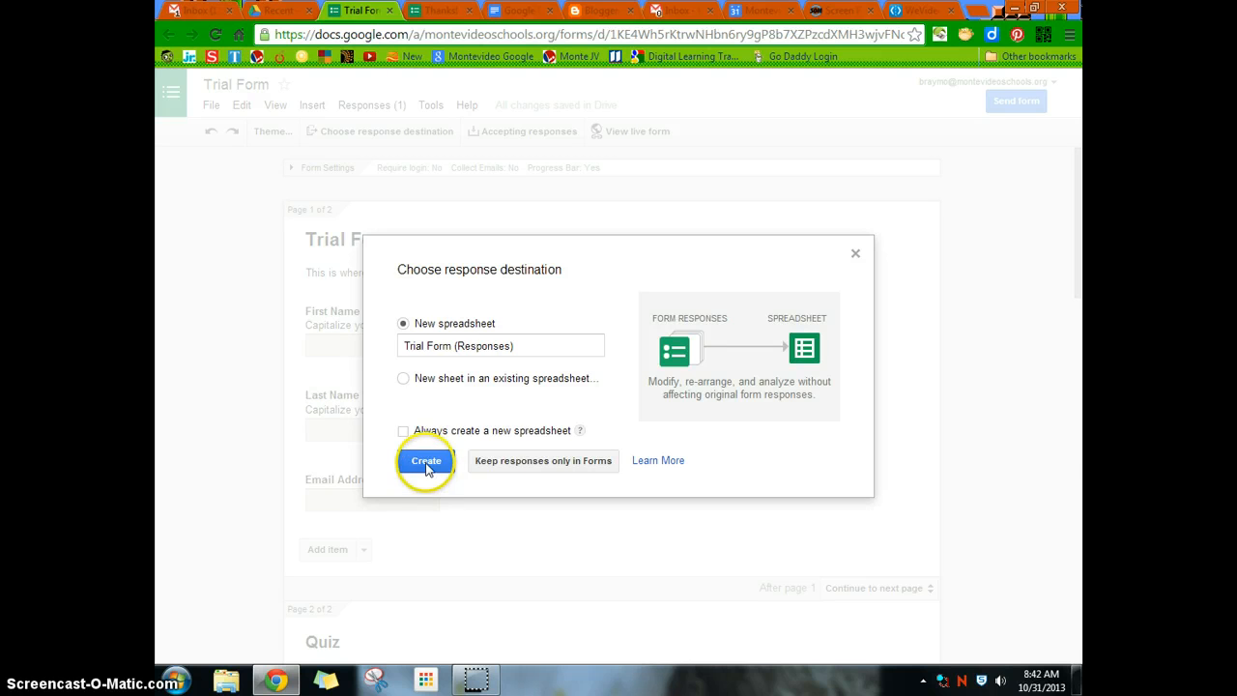
click(421, 461)
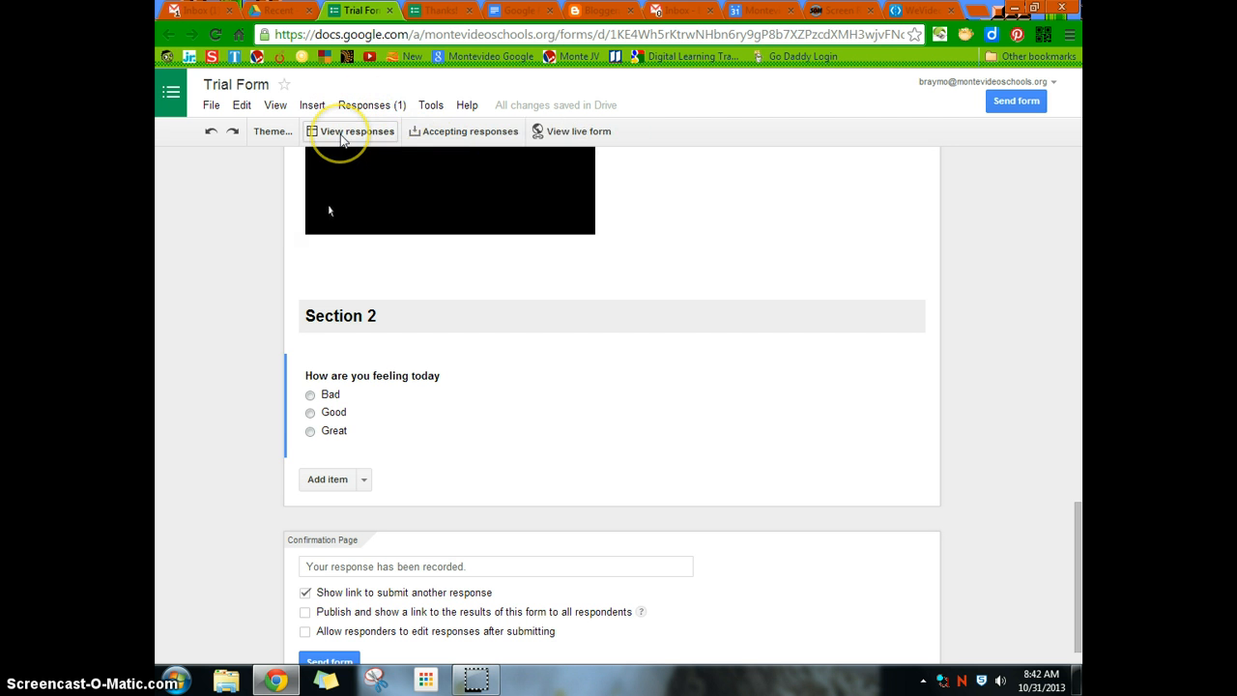
View the collected responses in the spreadsheet, close it, and check the recent files in Drive
click(374, 131)
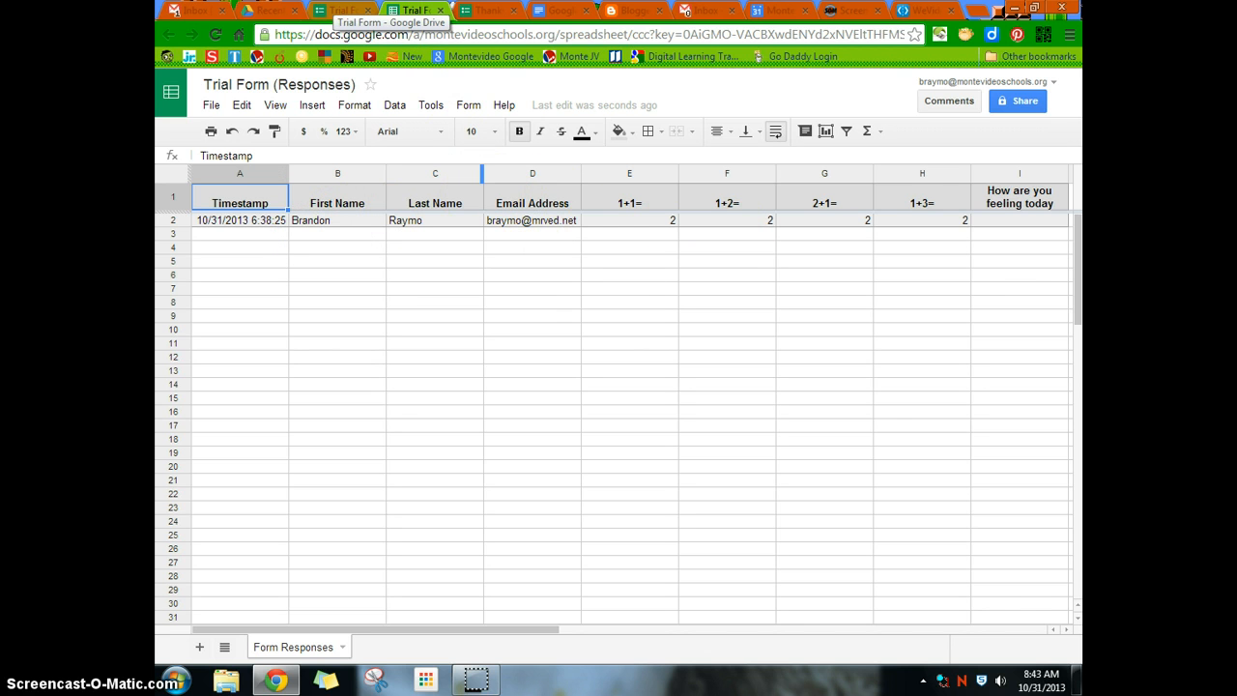
click(439, 10)
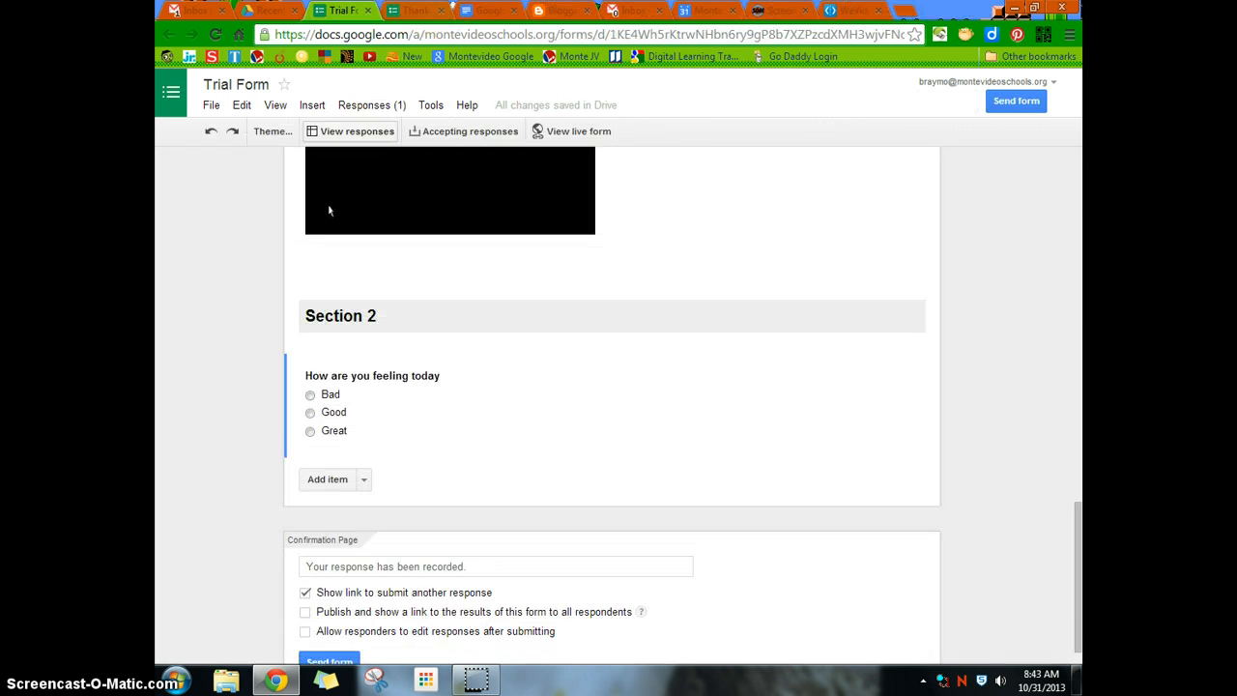
click(270, 9)
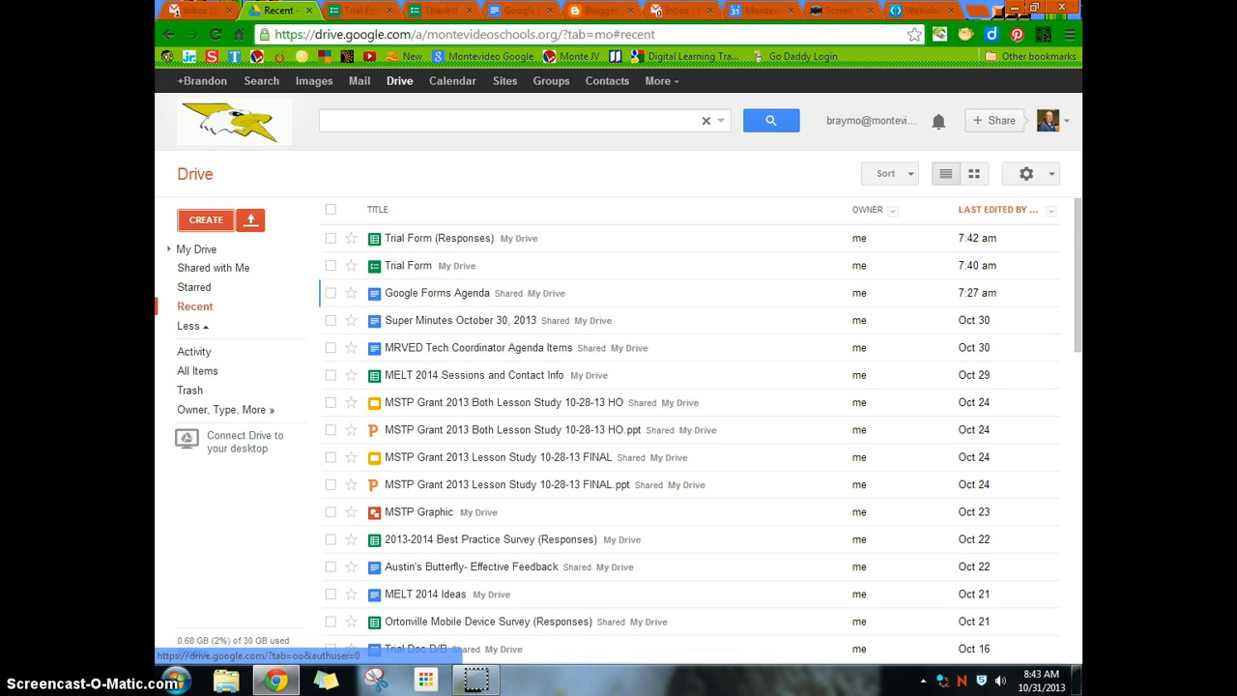
Close the page confirming the submitted response and return to the form editor
click(372, 10)
click(435, 11)
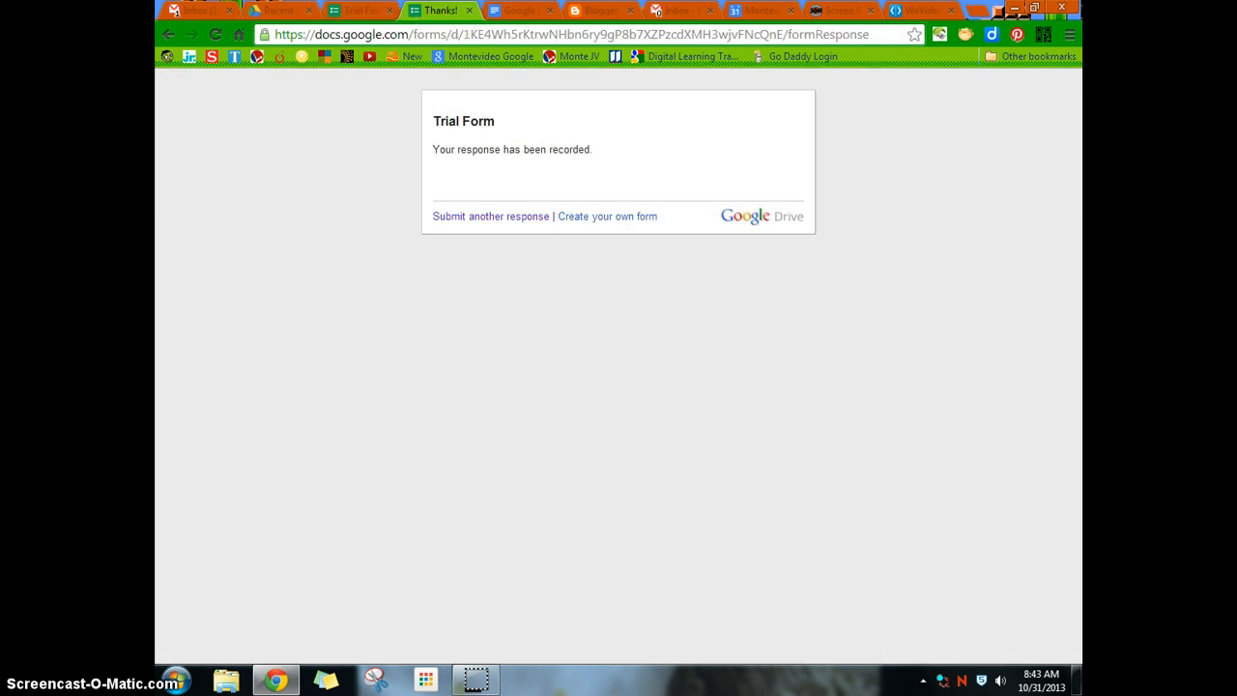
click(468, 11)
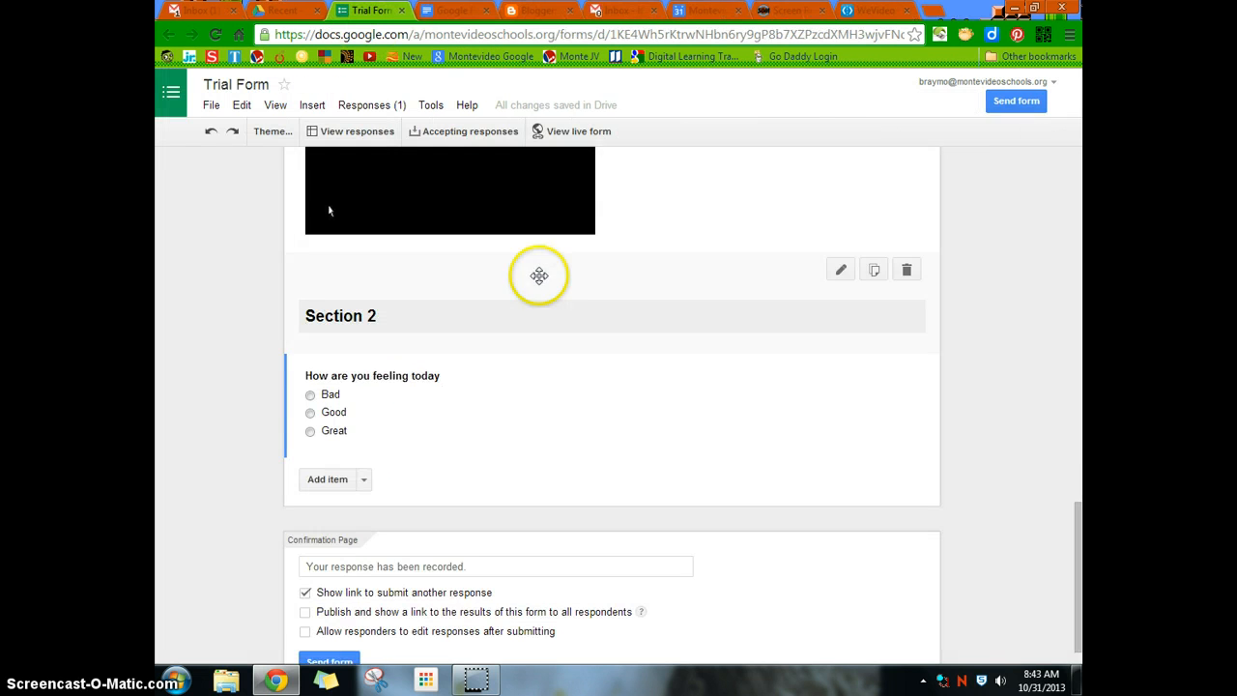
Review the form's sending options, select the link to share, and close the options
scroll(665, 298, up, 5)
scroll(726, 309, up, 3)
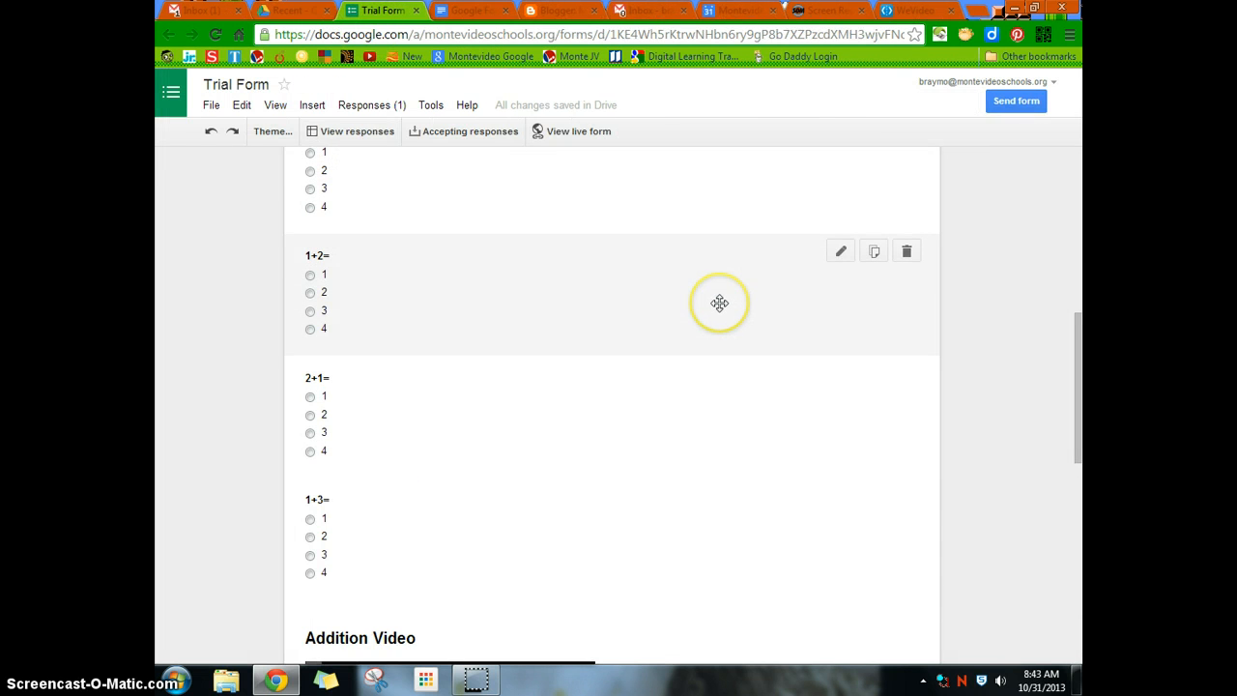
click(1027, 102)
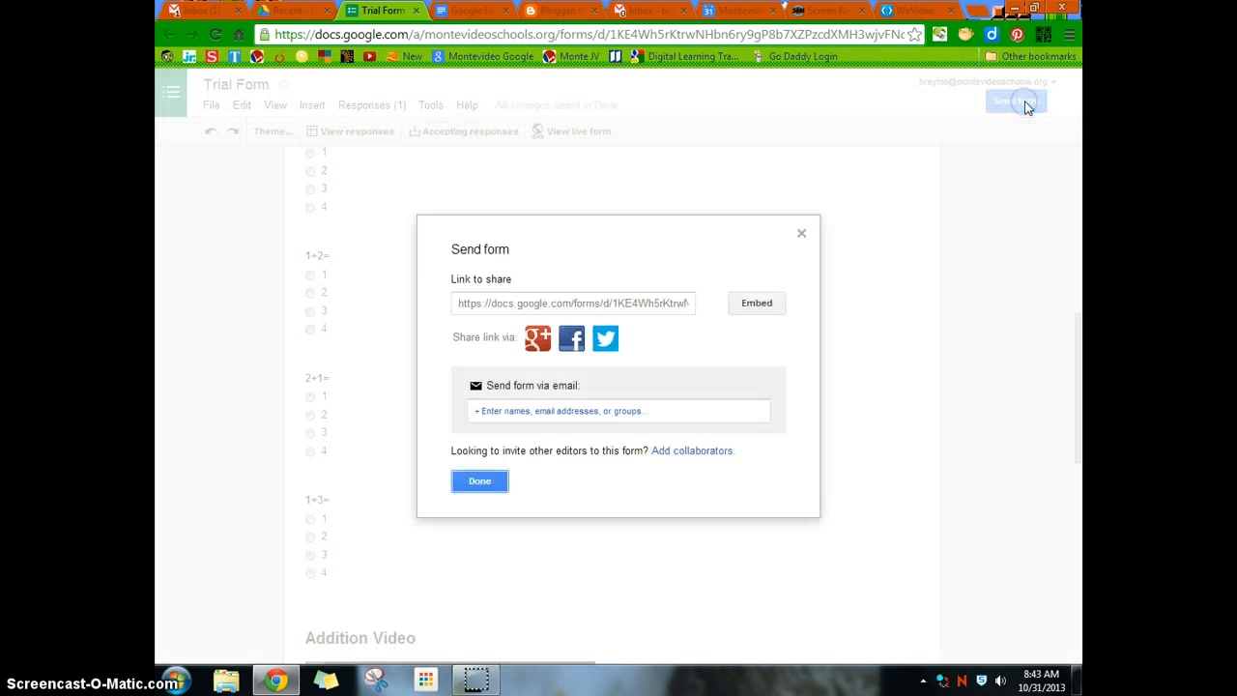
click(596, 303)
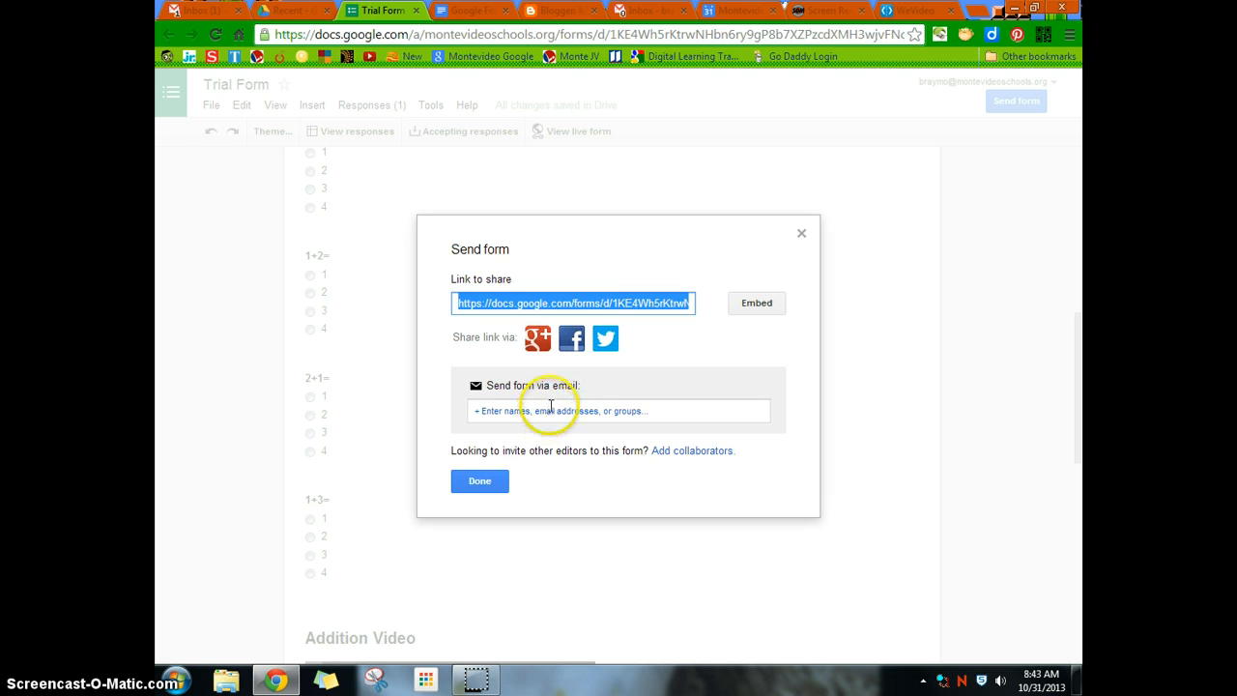
click(479, 481)
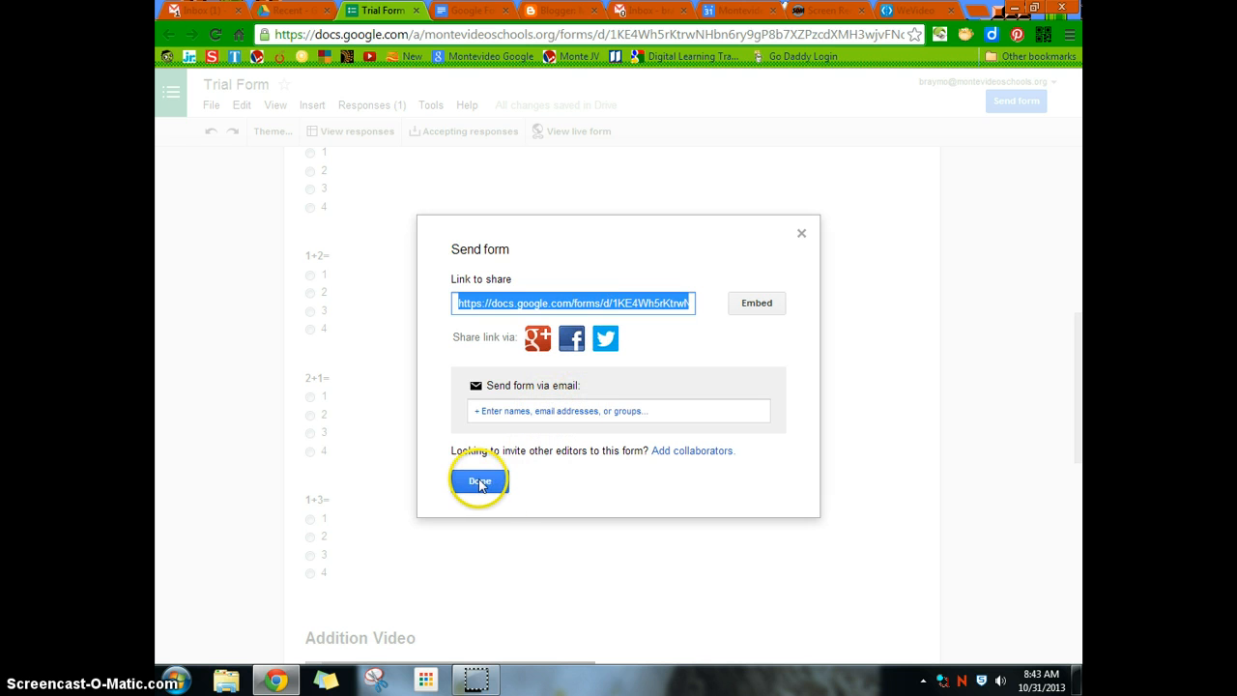
Open the live version of the form and copy its full web address
click(570, 130)
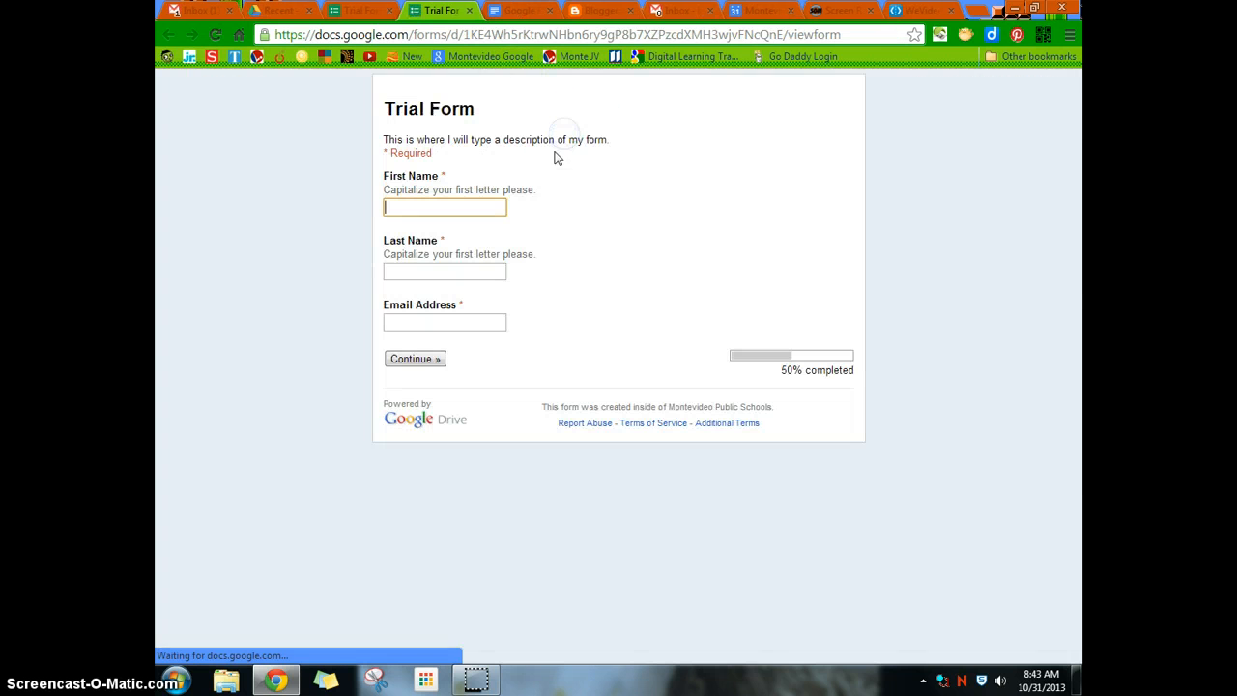
click(454, 35)
right_click(456, 36)
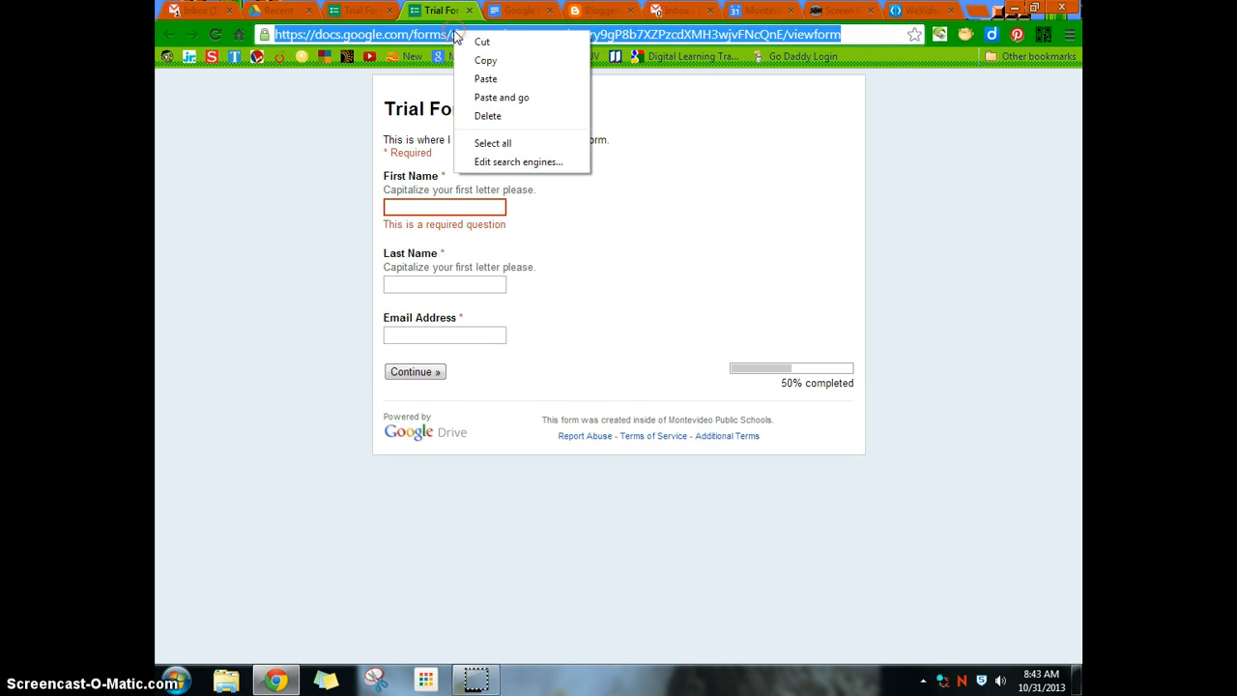
click(486, 64)
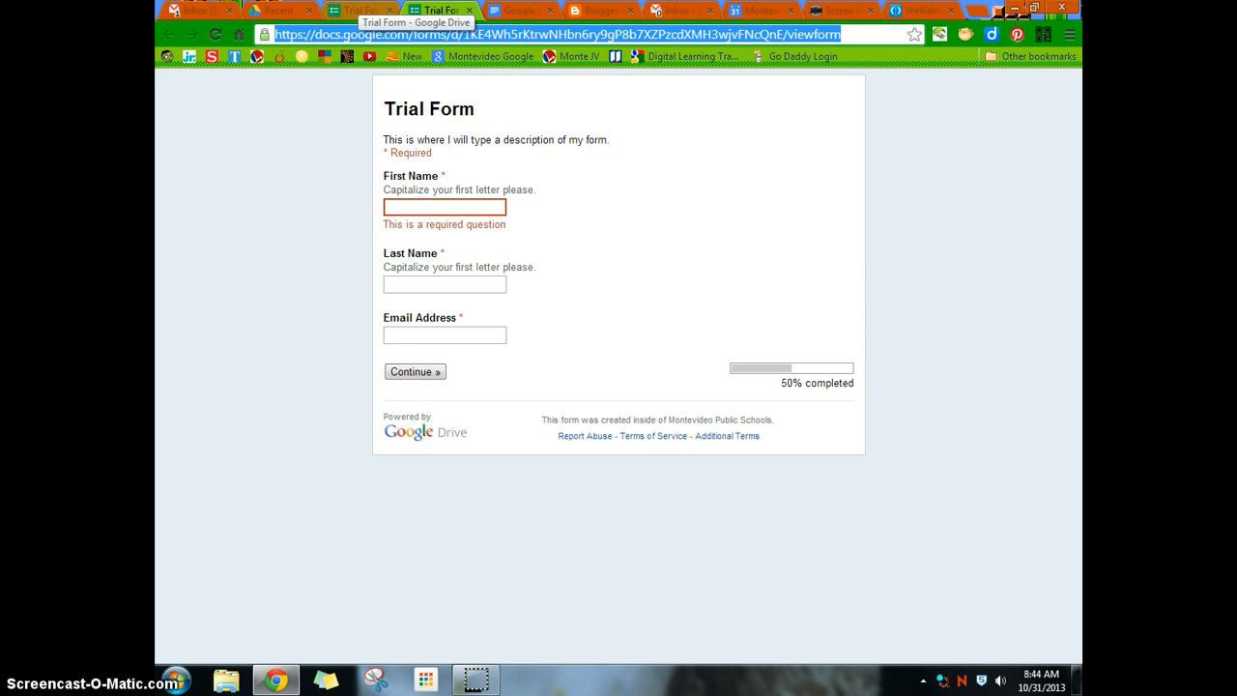
Return to the form editor and move the "1+2=" question below "2+1=" on the Quiz page
click(360, 9)
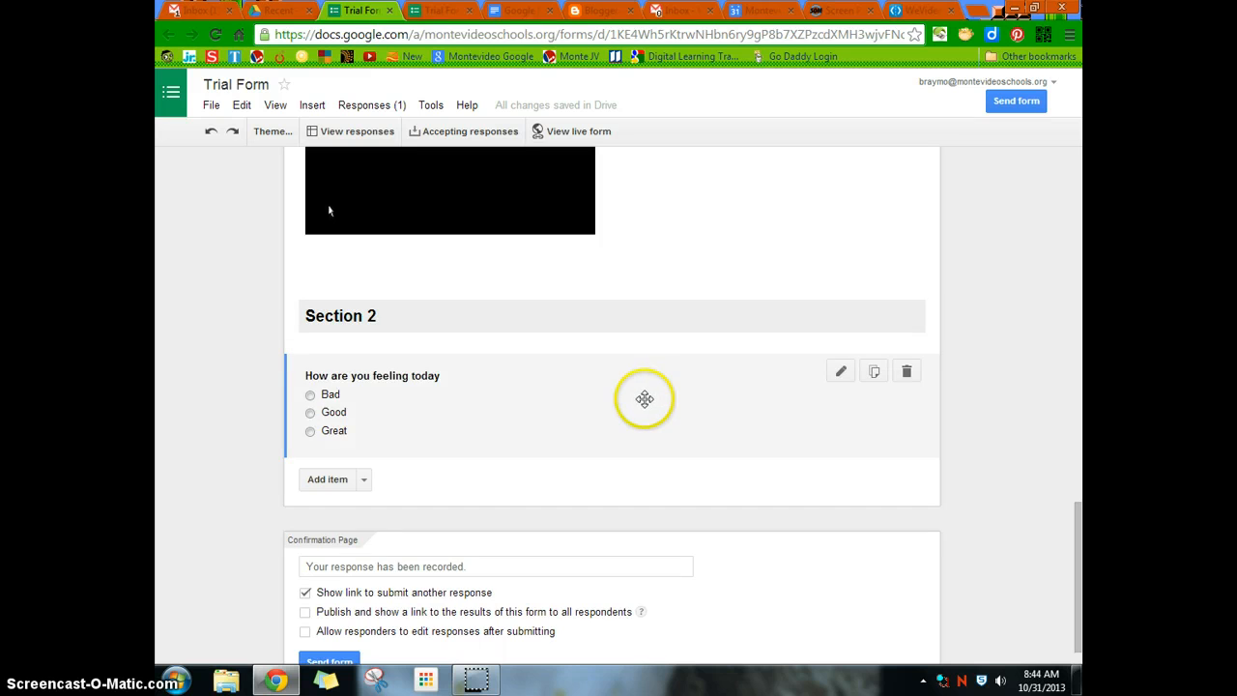
scroll(626, 400, up, 10)
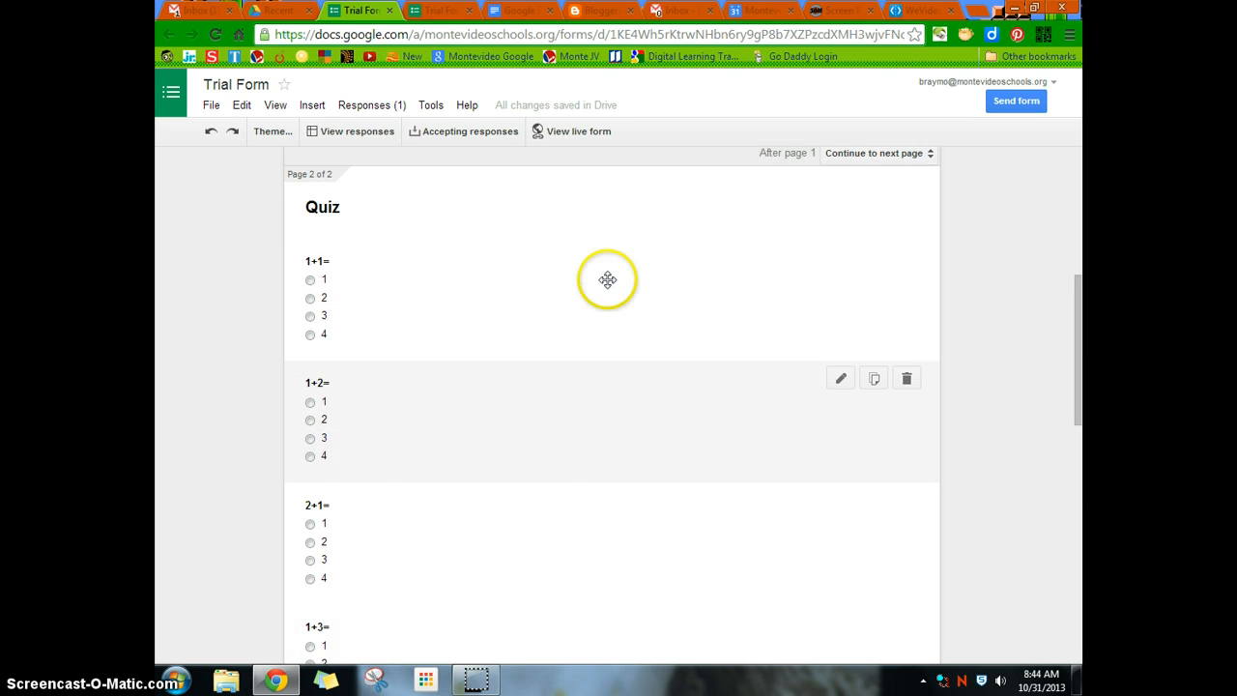
drag(528, 439, 538, 550)
scroll(538, 550, down, 1)
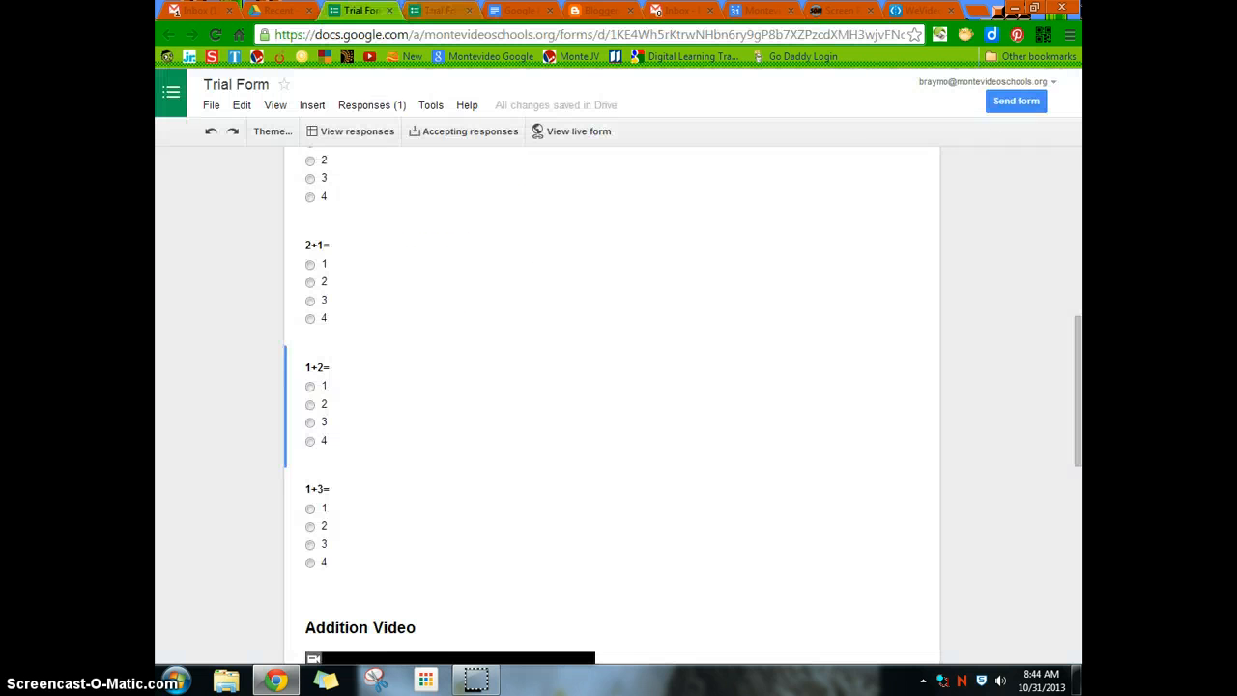
View the form's response spreadsheet to check its question columns, and return to the form editor
click(353, 130)
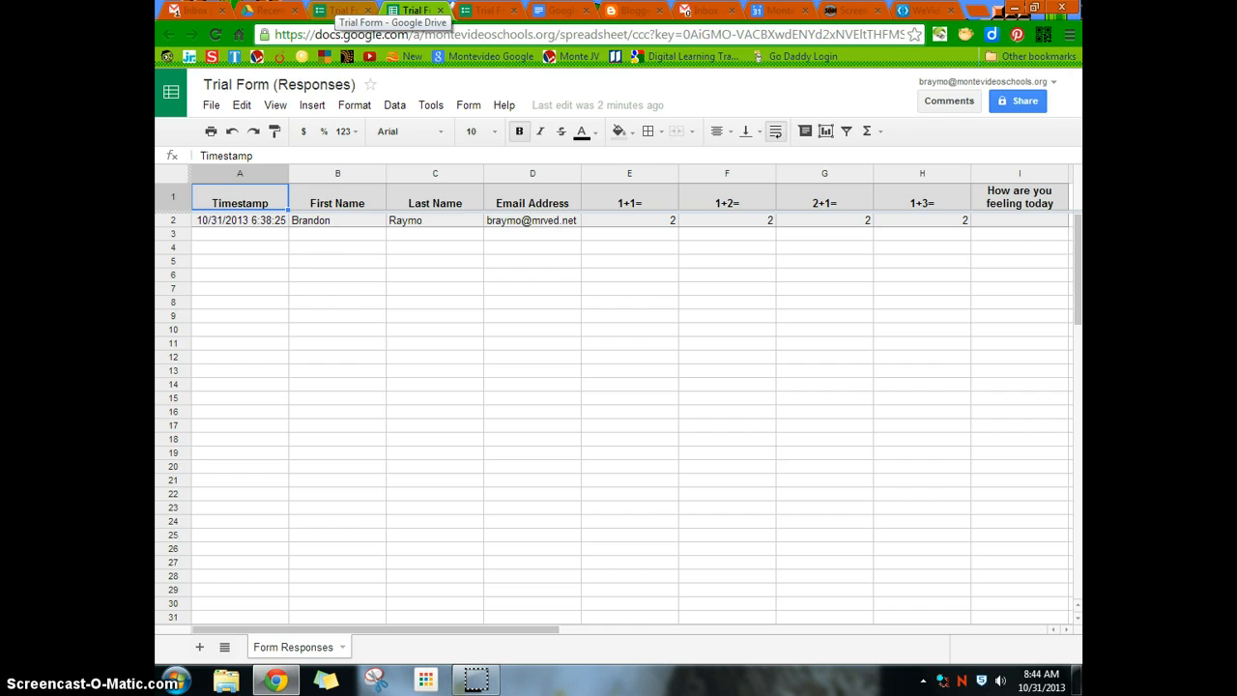
click(343, 10)
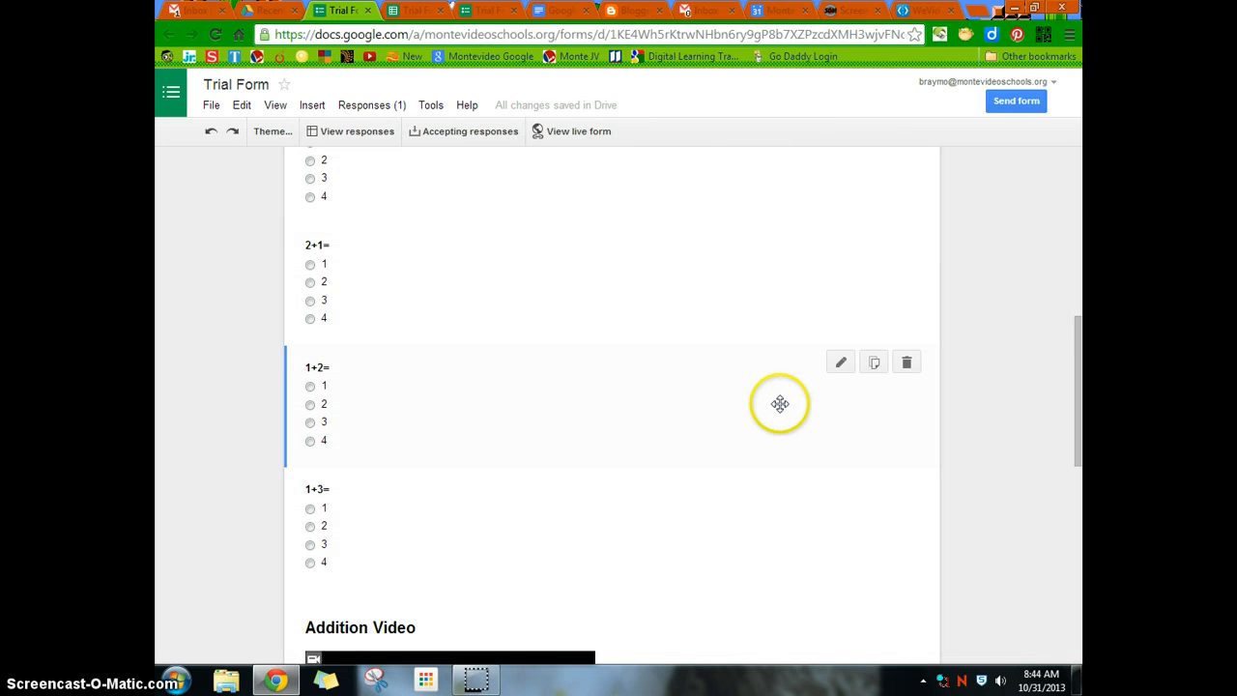